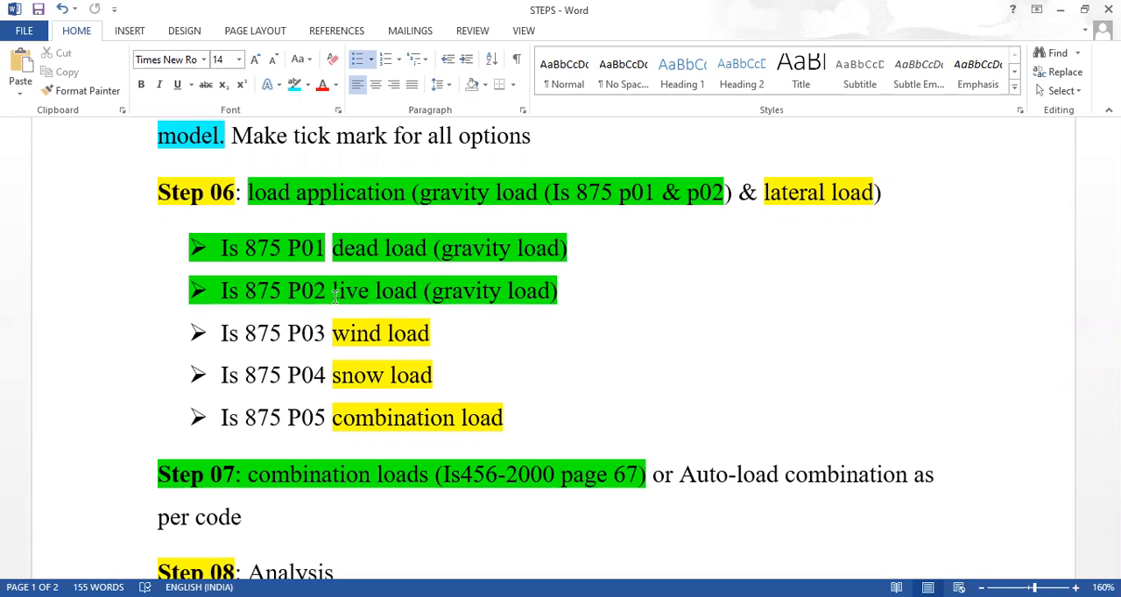
Review the wind load entry under IS 875 P03 and the lateral load mention in the Step 06 heading
click(432, 333)
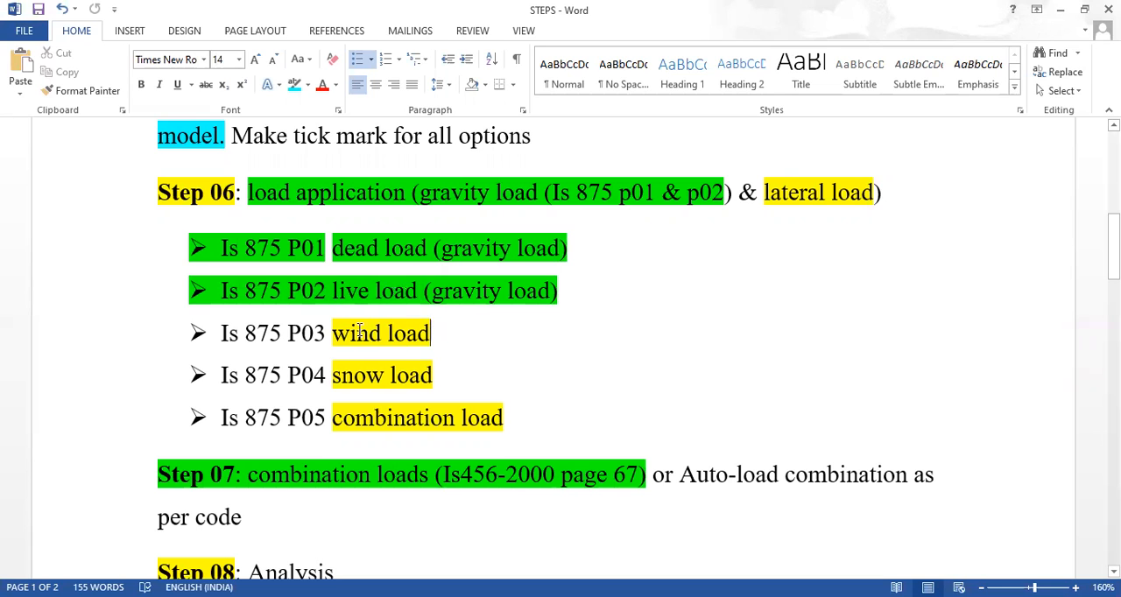
drag(359, 333, 431, 333)
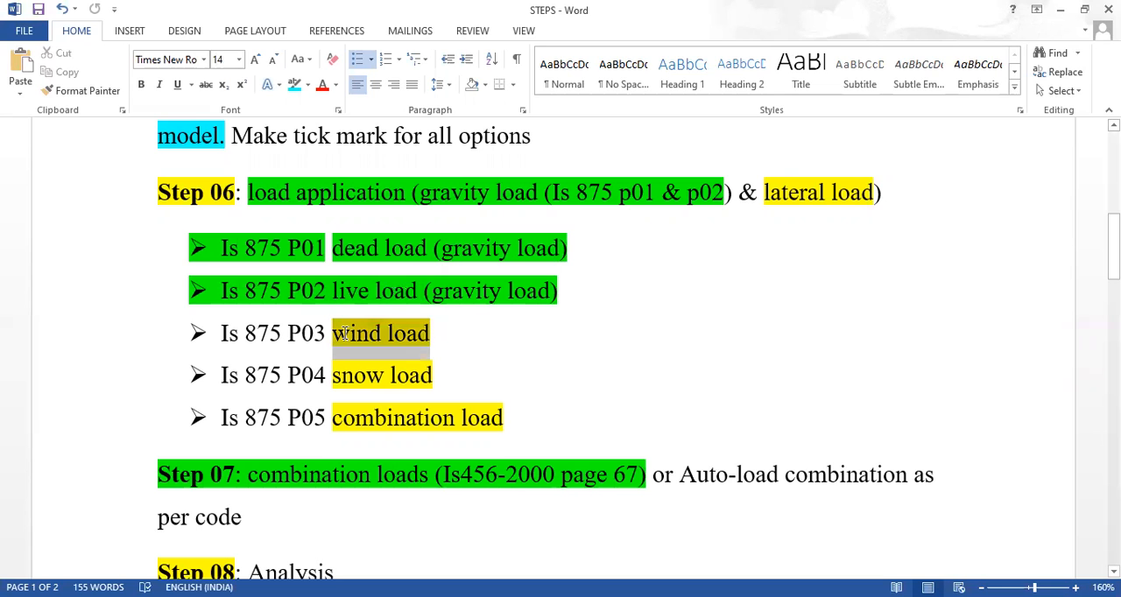
triple_click(841, 193)
click(836, 194)
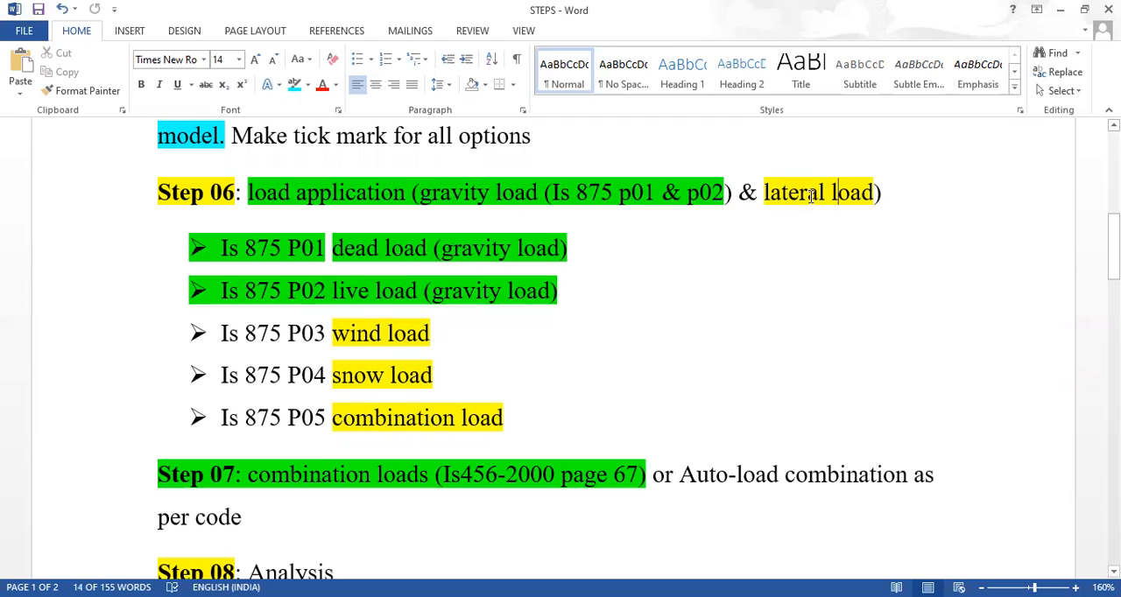
drag(740, 193, 872, 196)
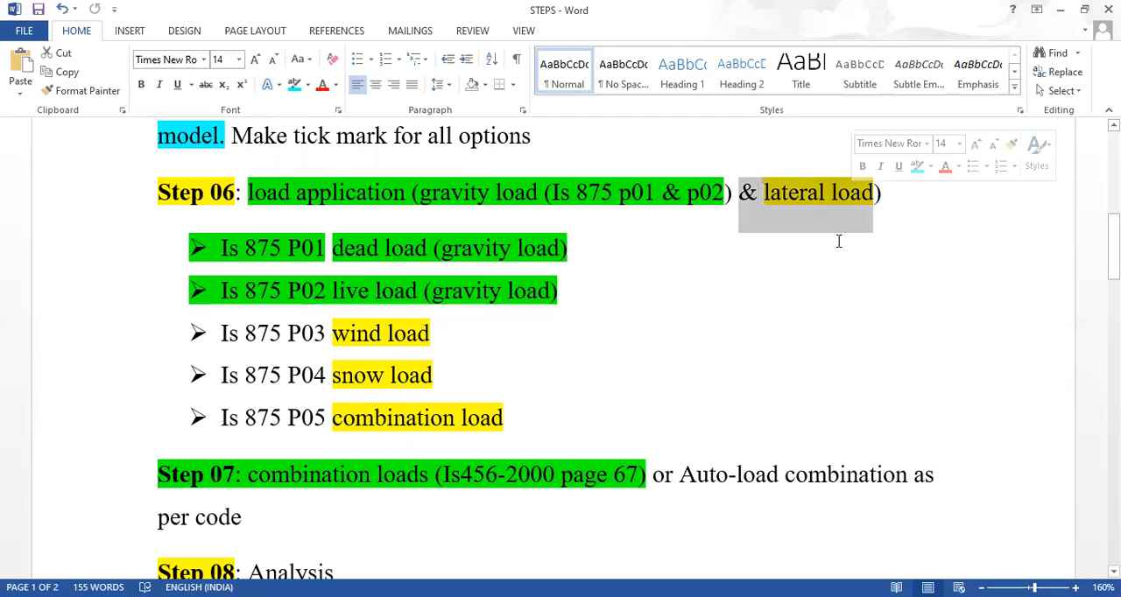
click(837, 241)
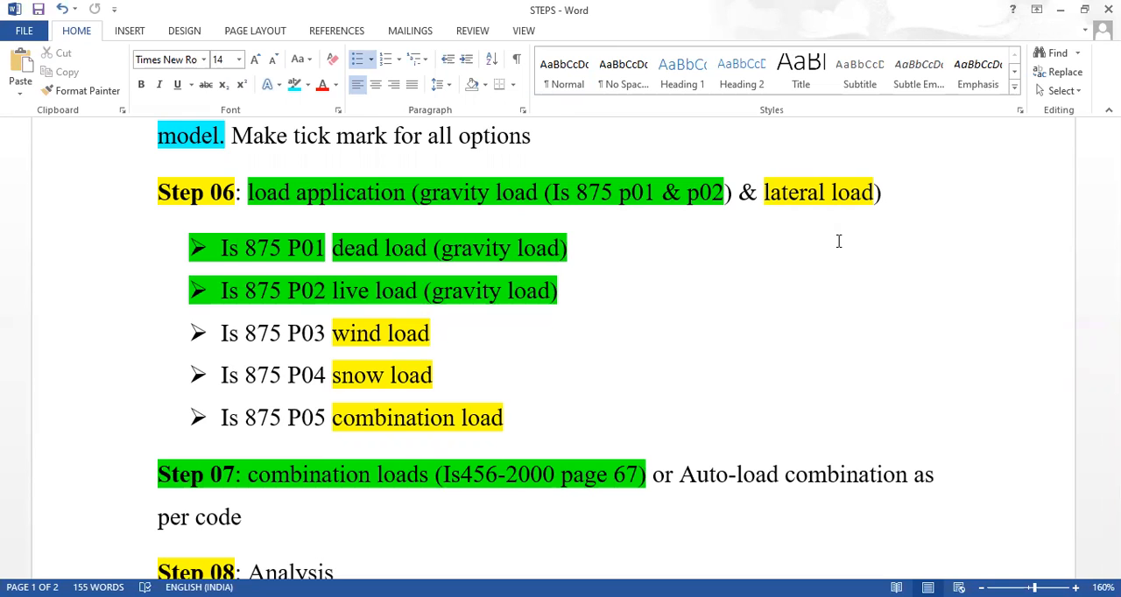
drag(441, 339, 324, 337)
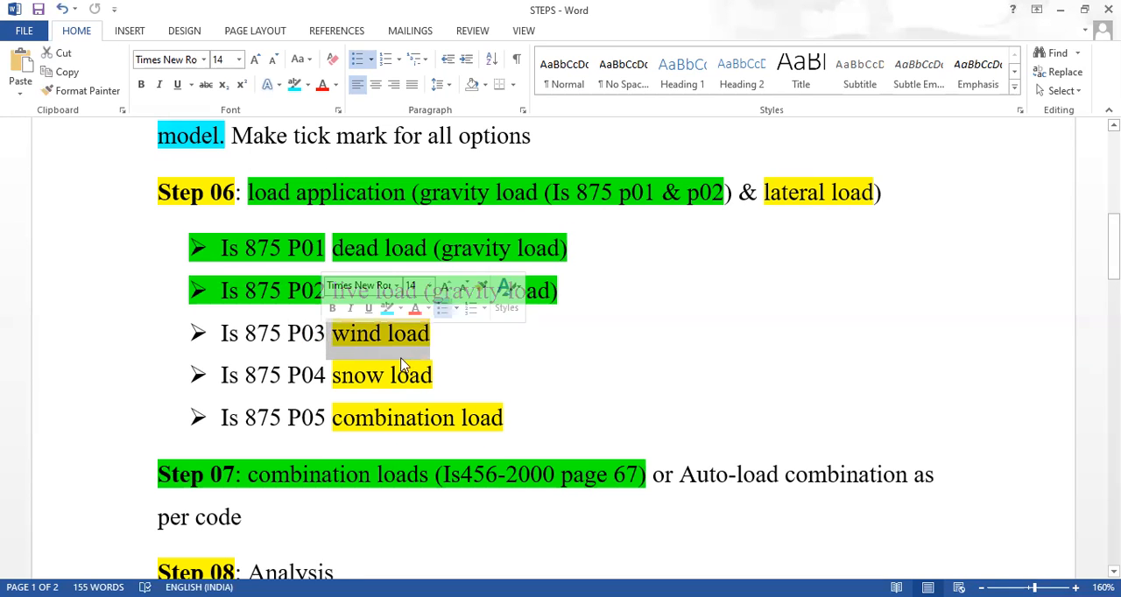
click(473, 351)
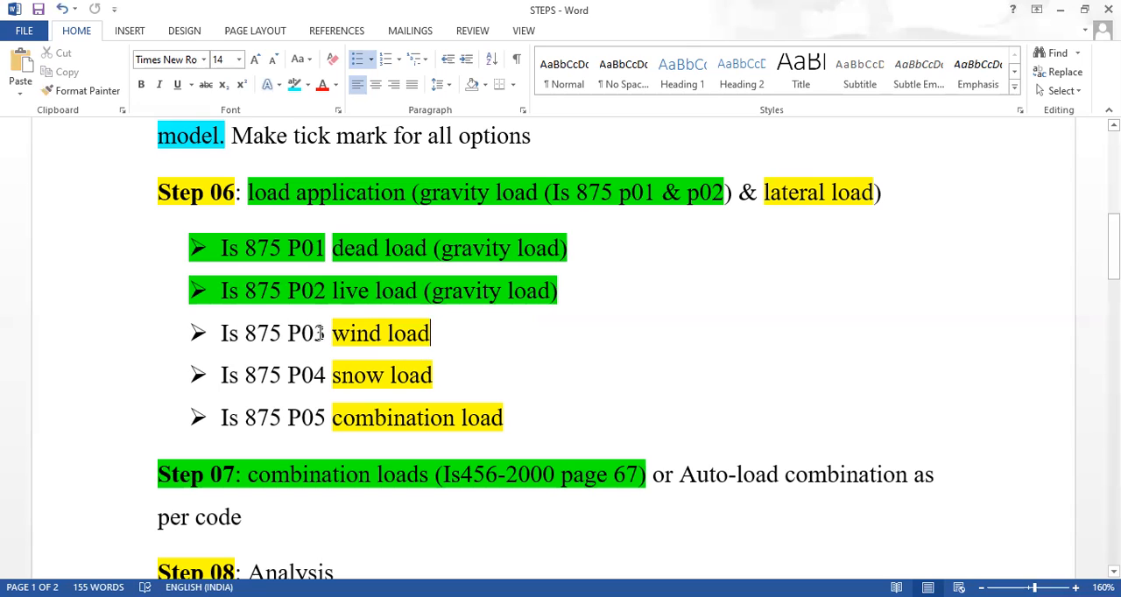
double_click(415, 336)
click(417, 341)
double_click(289, 333)
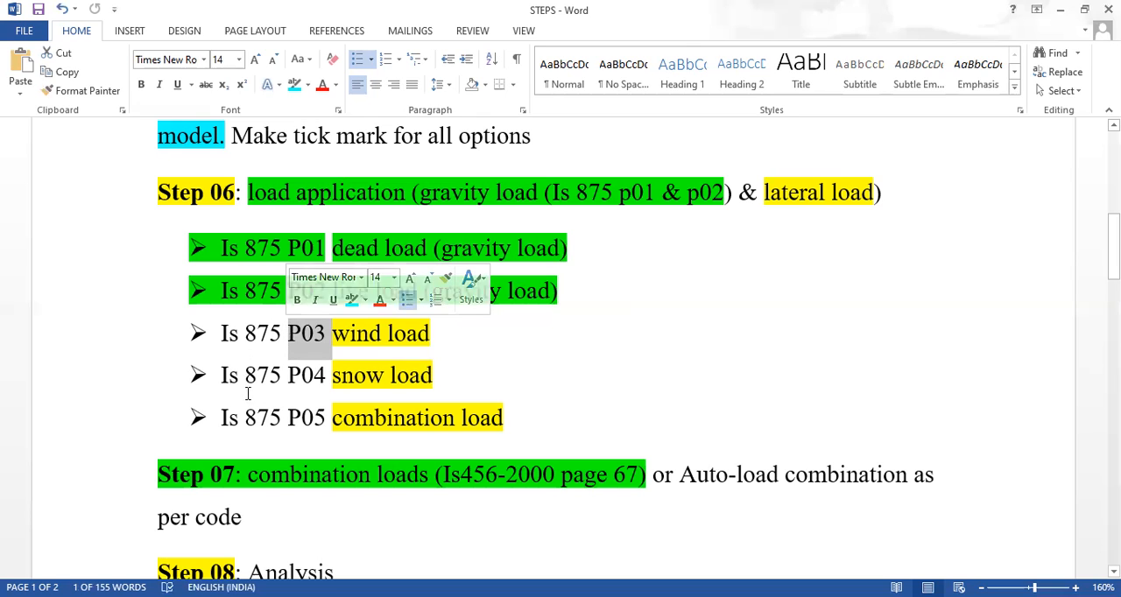
Highlight "snow load" in the Is 875 P04 bullet in turquoise
drag(433, 376, 335, 377)
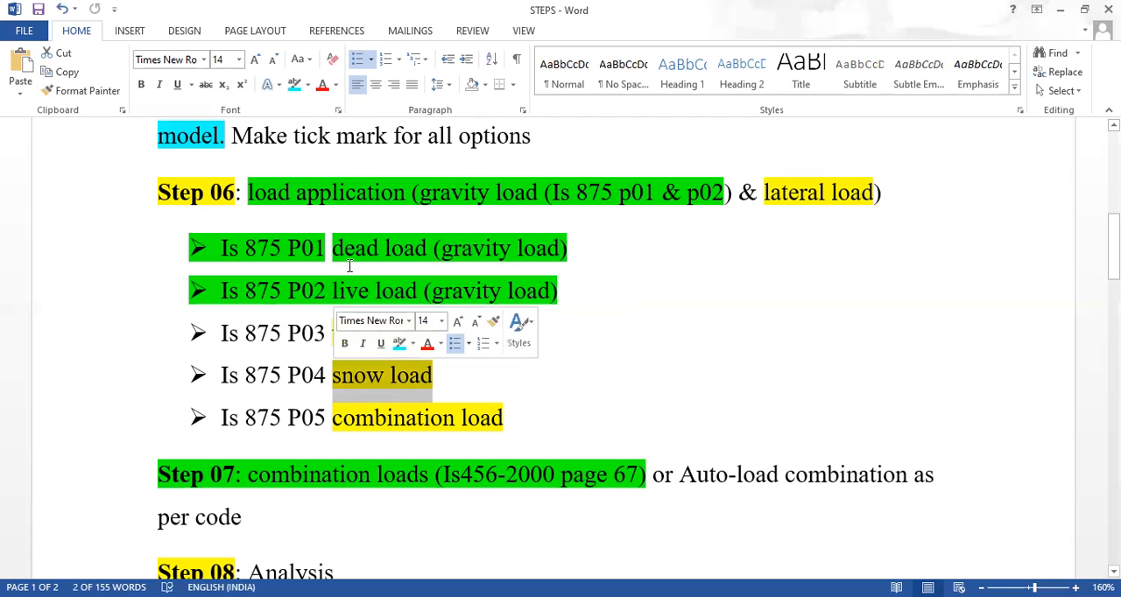
click(295, 85)
click(462, 387)
drag(418, 376, 226, 382)
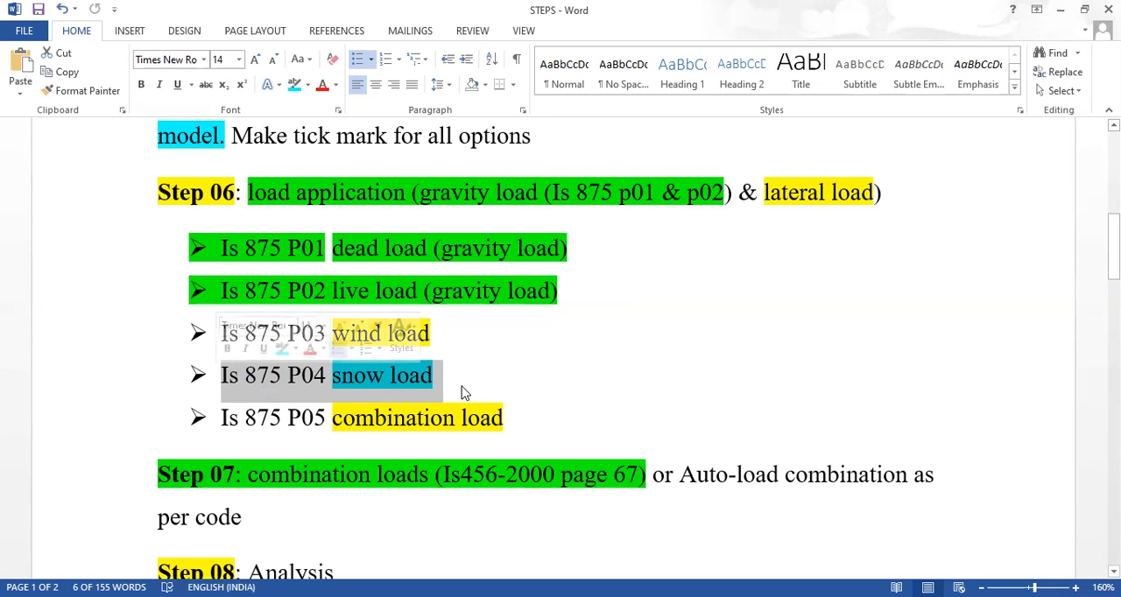
click(464, 391)
triple_click(218, 384)
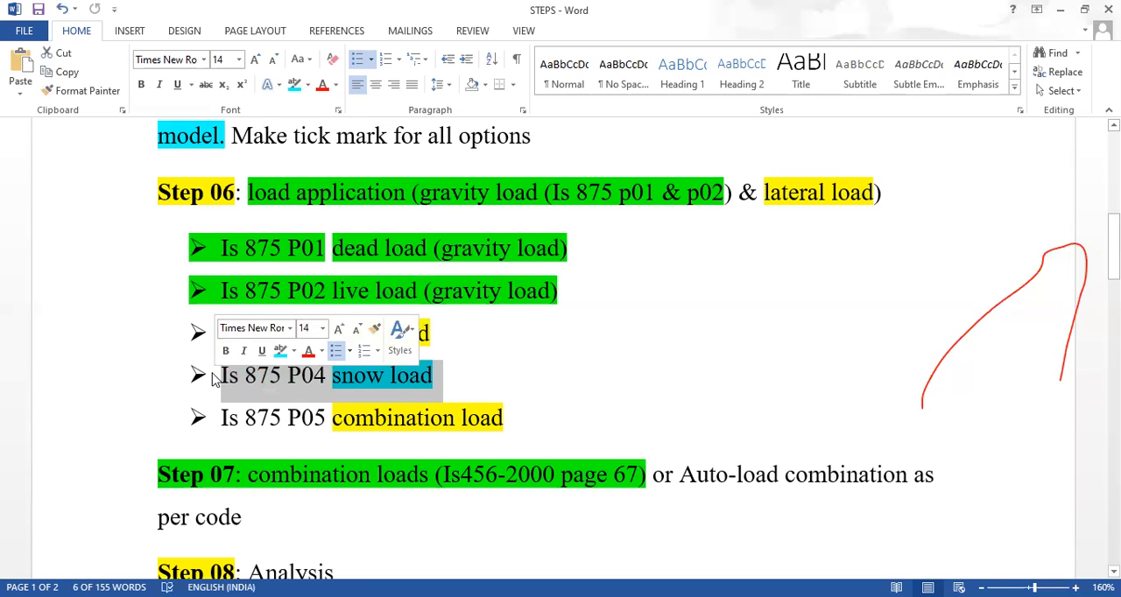
Review the Is 875 P05 combination load bullet, the Step 07 load combination options and the Step 08 analysis entry
click(292, 420)
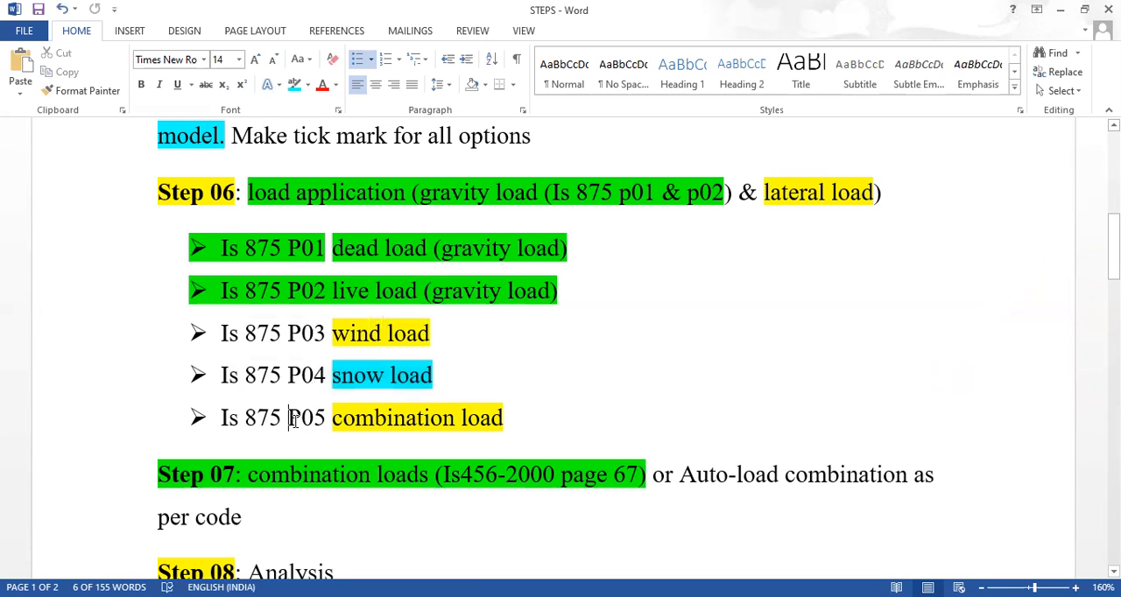
drag(520, 417, 225, 433)
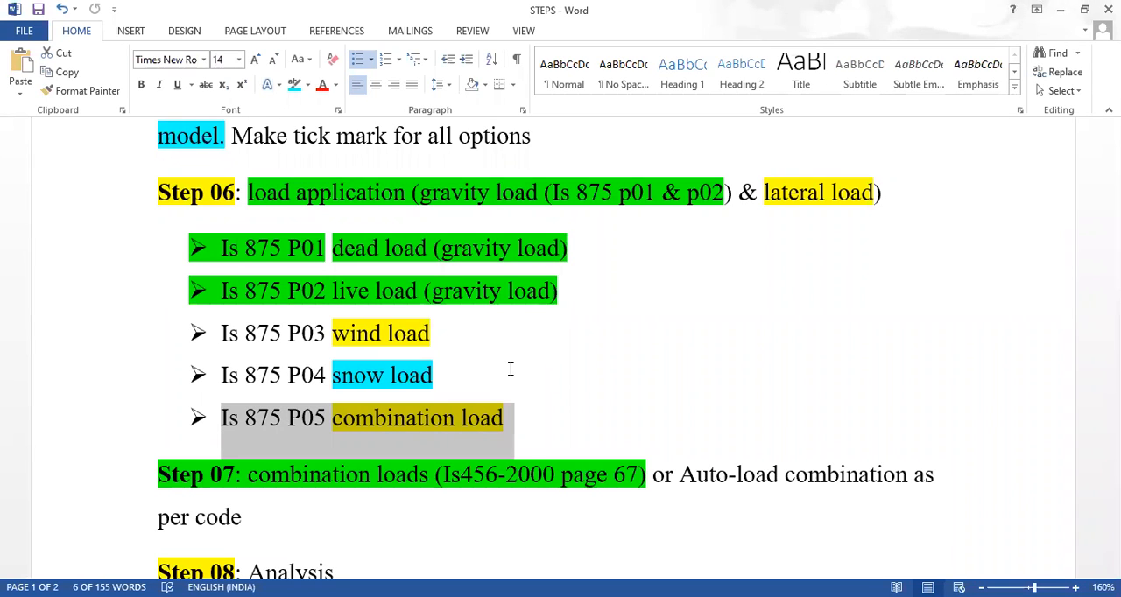
click(515, 418)
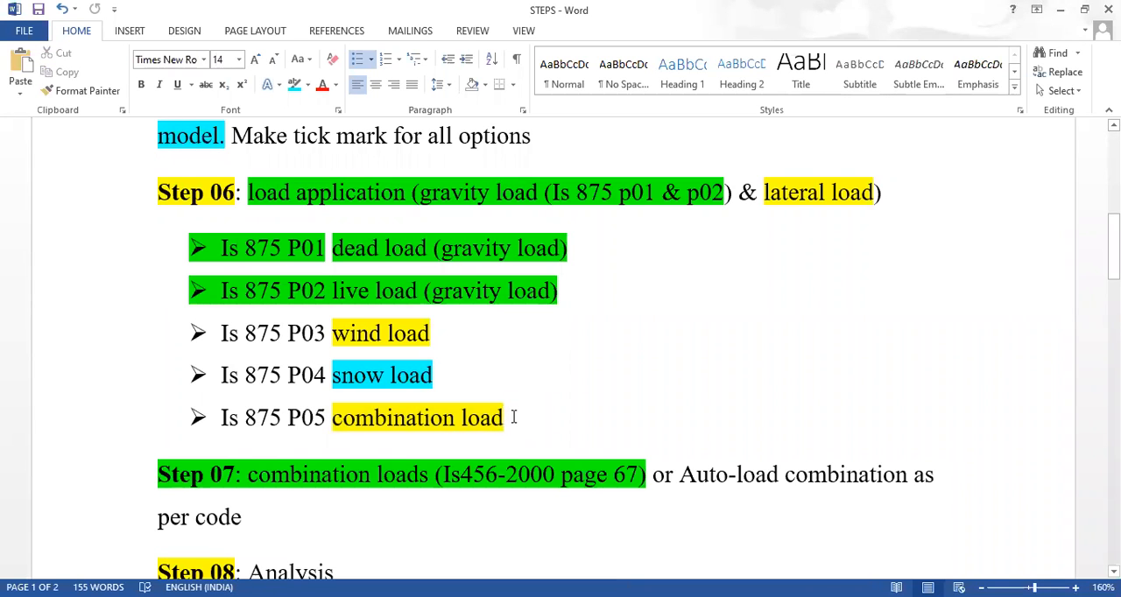
scroll(514, 417, down, 2)
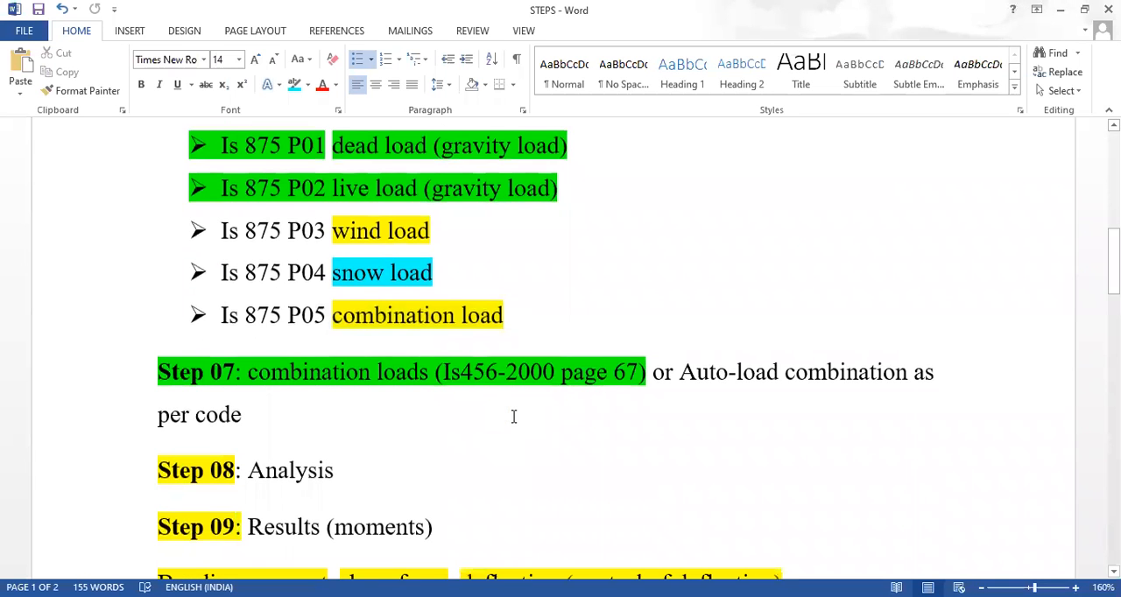
scroll(514, 417, up, 2)
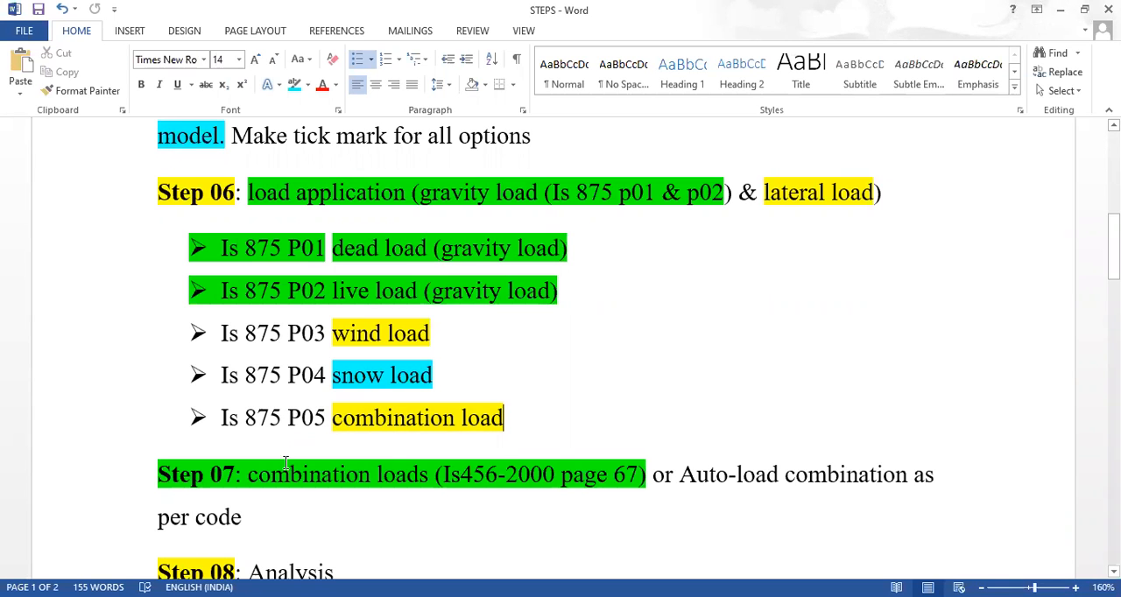
scroll(281, 517, down, 1)
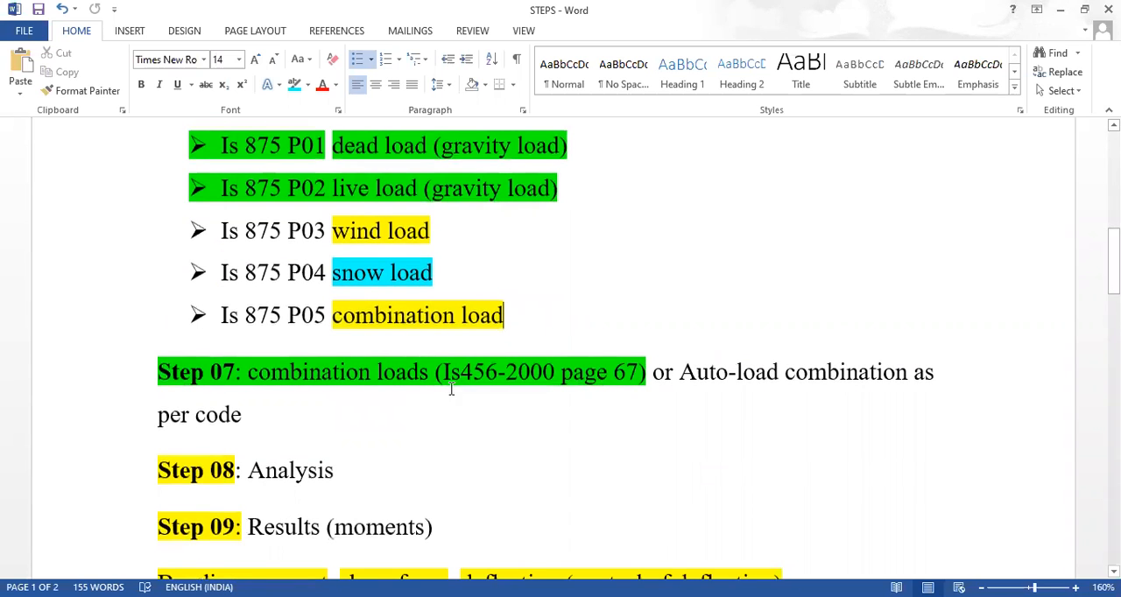
drag(443, 372, 625, 387)
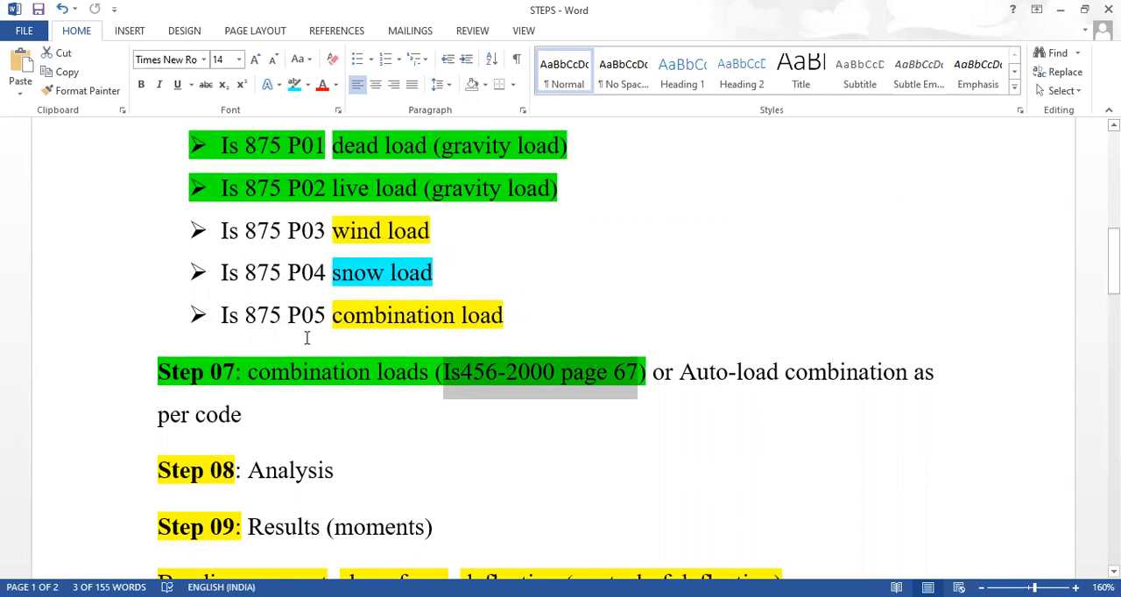
click(328, 317)
drag(404, 317, 495, 340)
drag(678, 371, 871, 386)
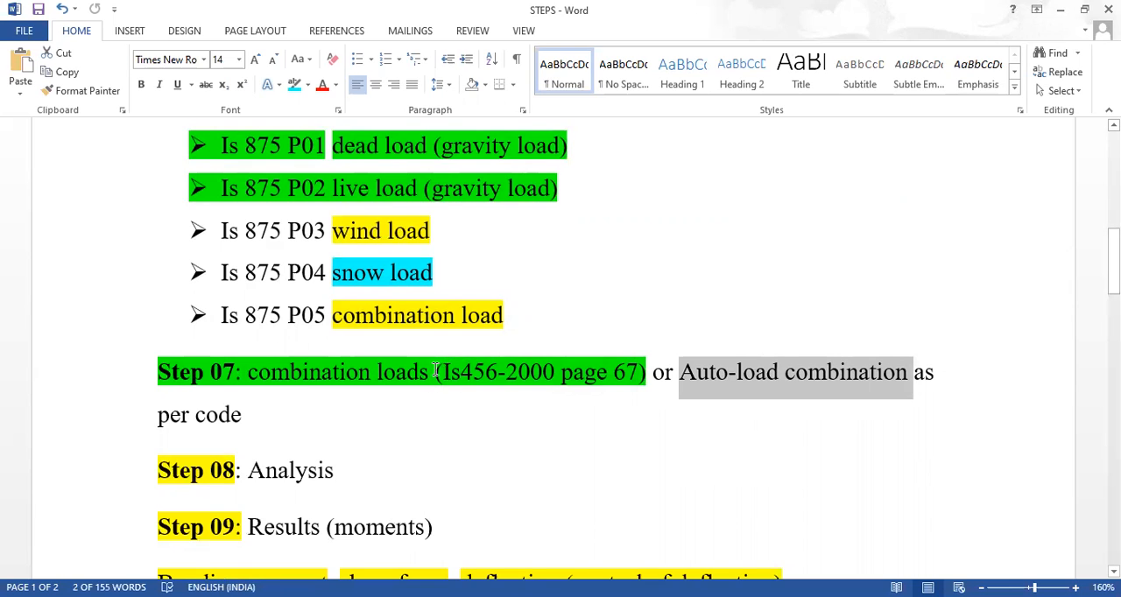
drag(443, 372, 632, 386)
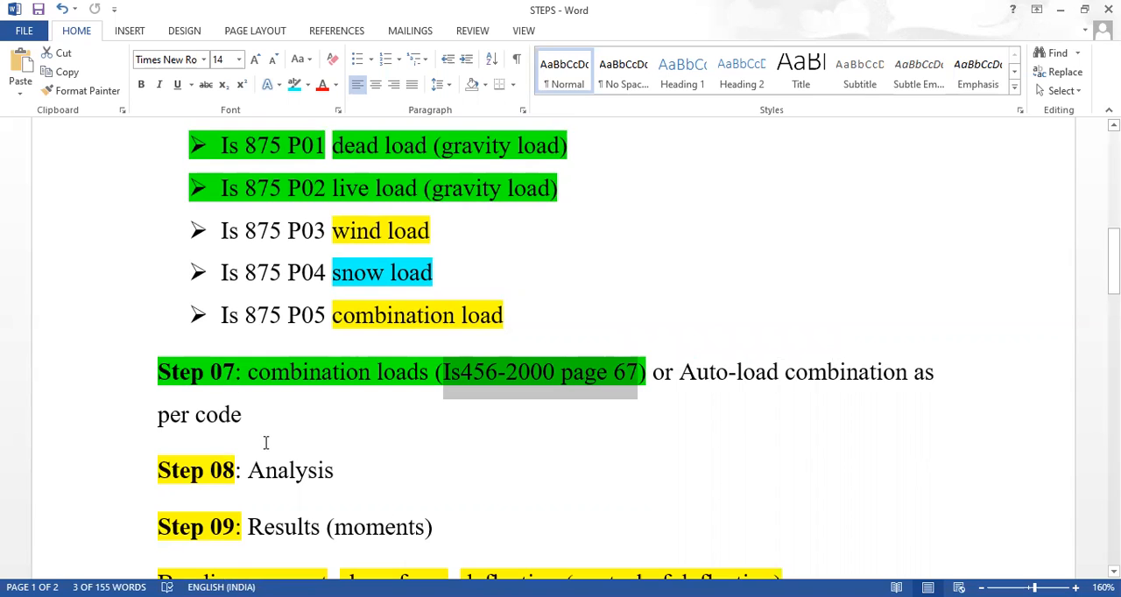
scroll(272, 442, down, 3)
drag(249, 369, 345, 374)
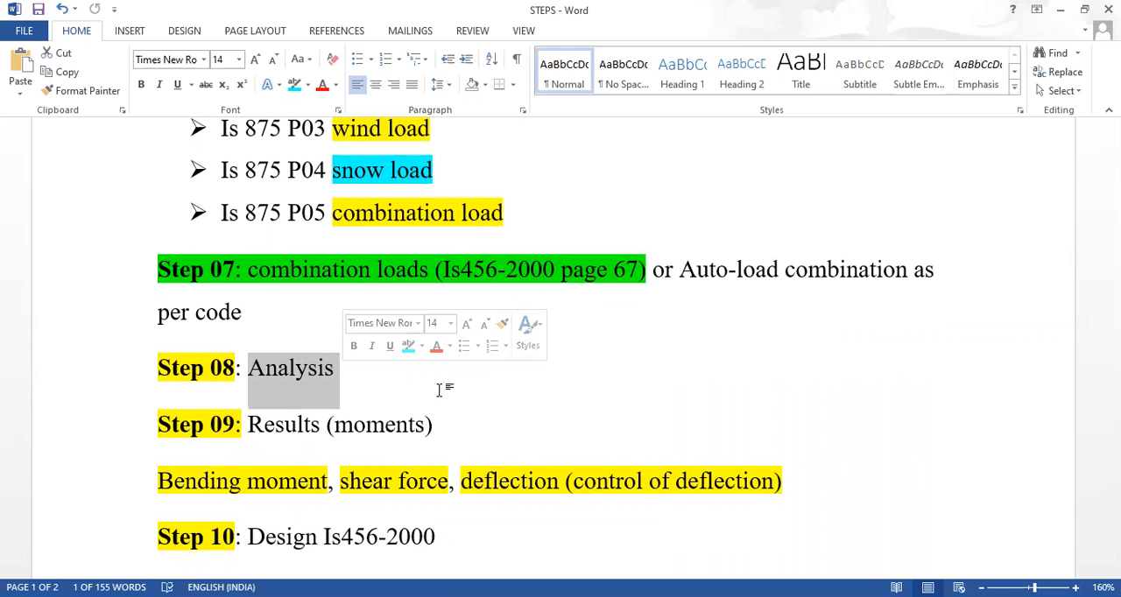
click(306, 375)
drag(344, 373, 248, 369)
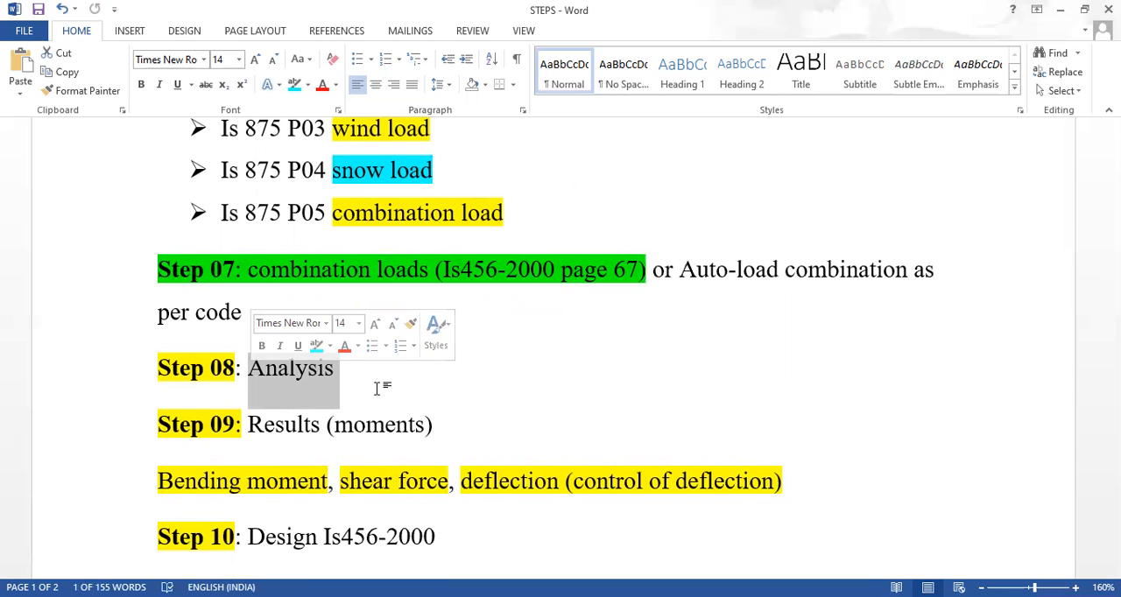
Highlight "(moments)" in the Step 09 results line in turquoise
drag(327, 424, 432, 435)
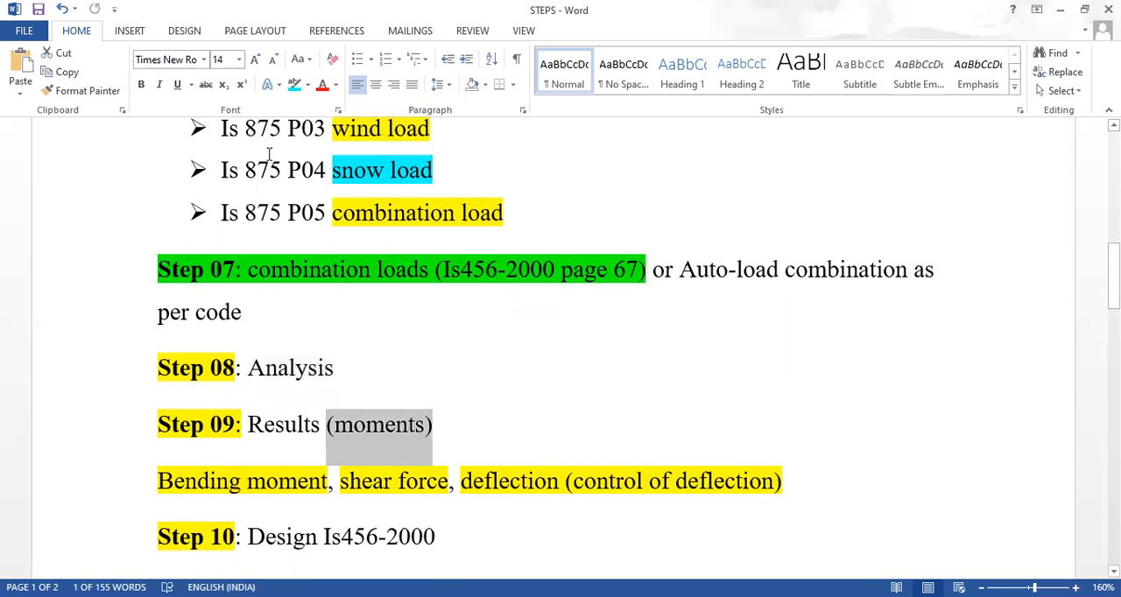
click(295, 84)
click(395, 408)
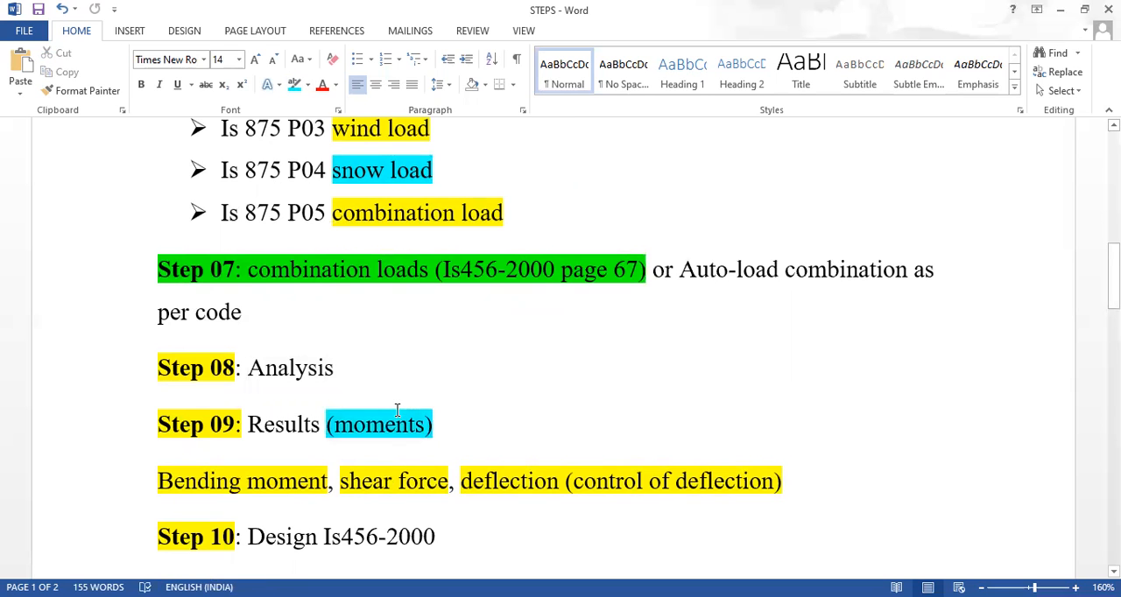
Change the highlight of "Bending moment", "shear force" and "deflection" under Step 09 to turquoise
scroll(388, 400, down, 2)
drag(327, 379, 184, 361)
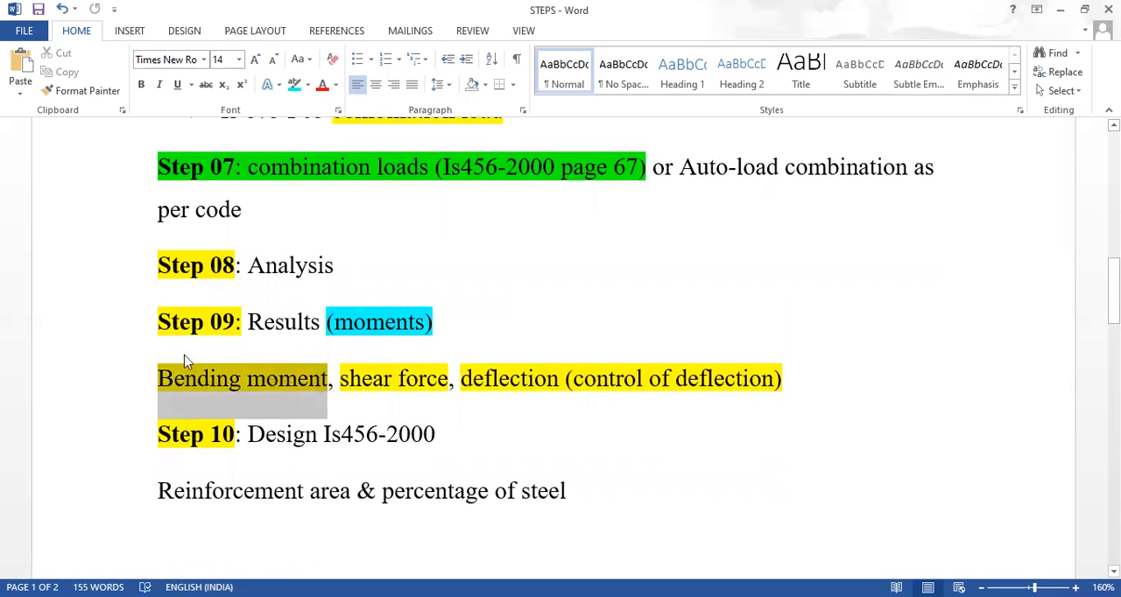
click(294, 84)
drag(342, 376, 565, 394)
click(290, 88)
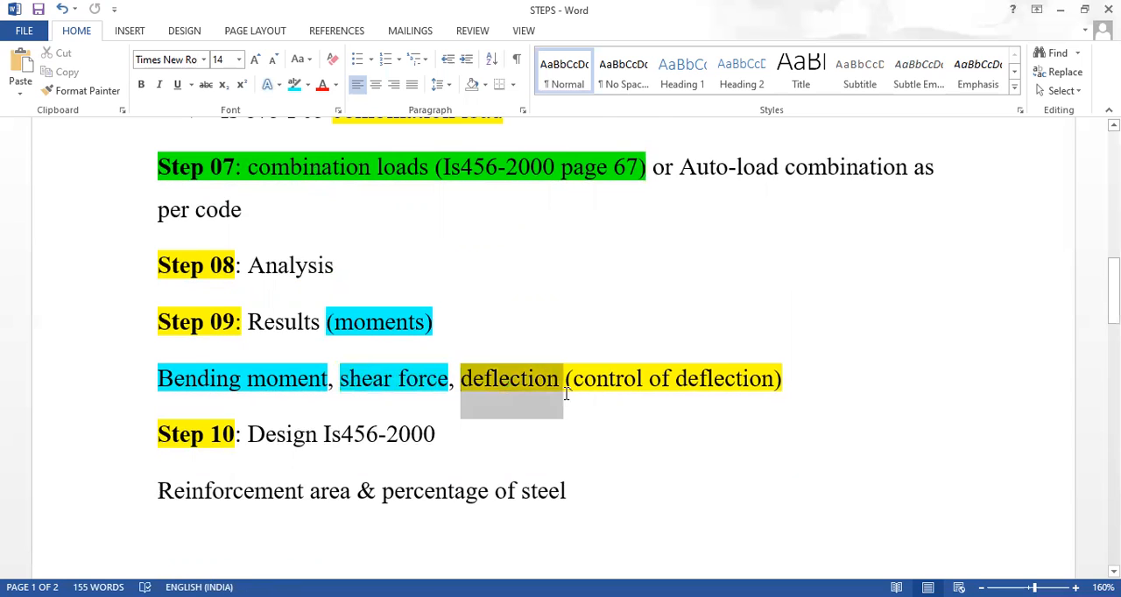
click(295, 85)
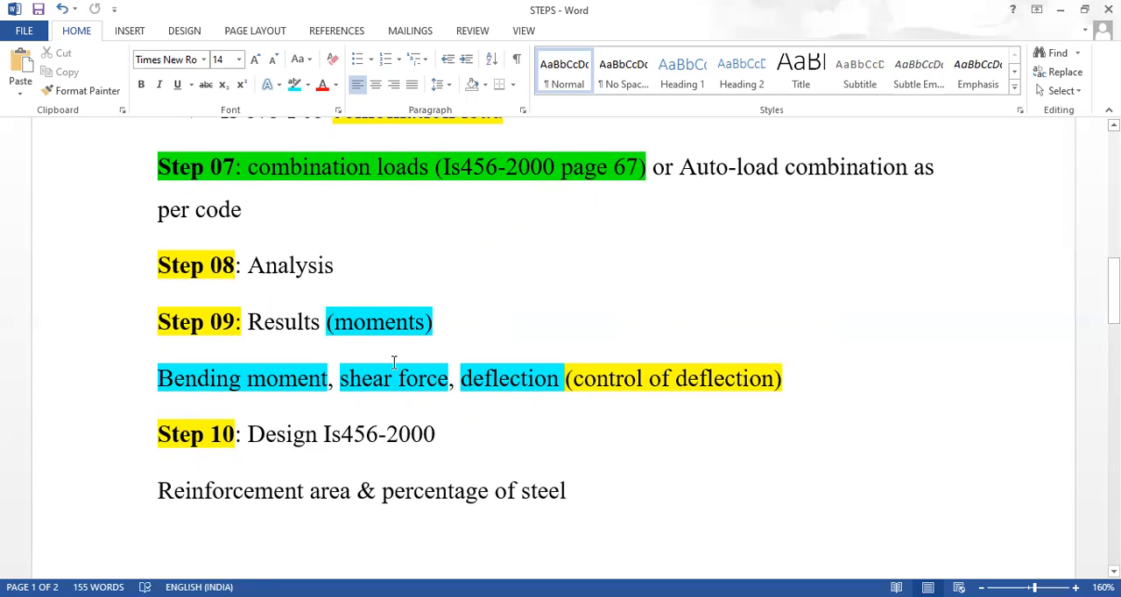
click(319, 378)
double_click(283, 380)
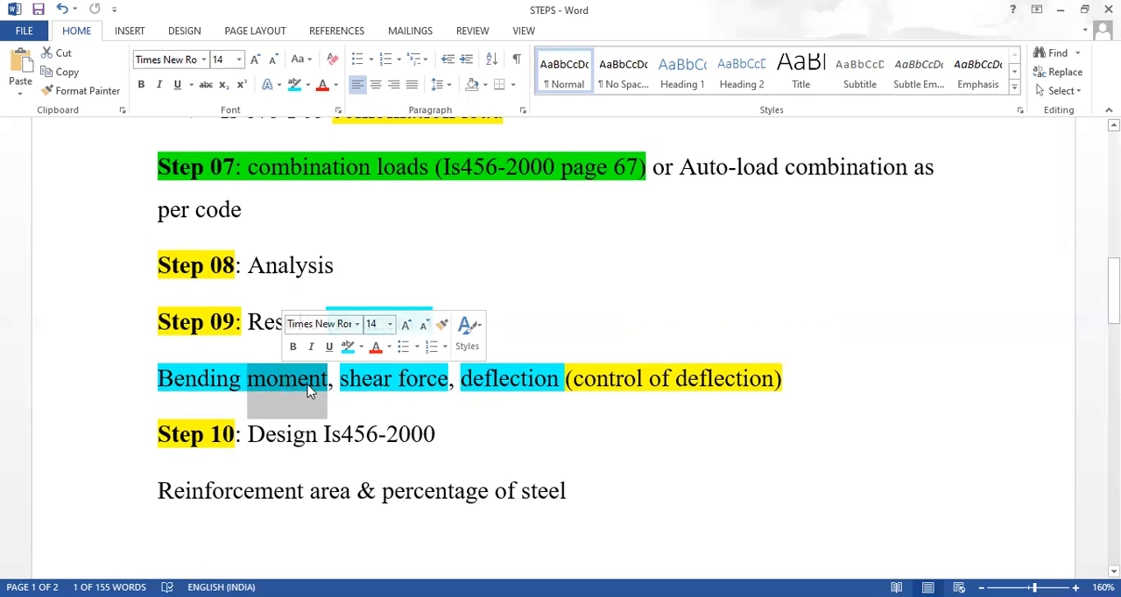
double_click(370, 381)
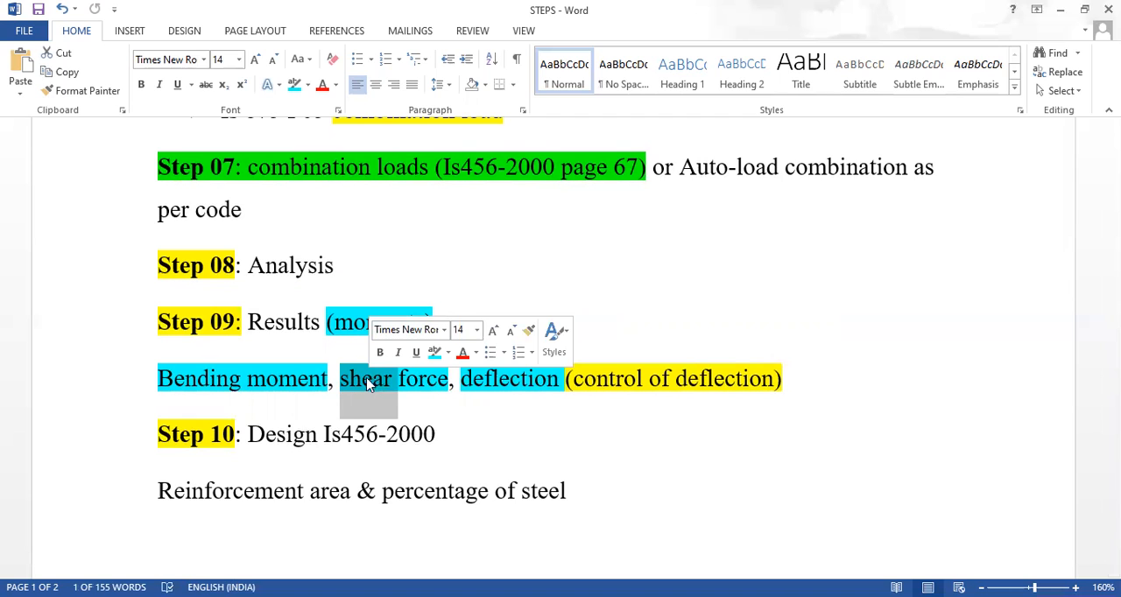
click(162, 388)
drag(197, 388, 548, 393)
Highlight the design code "Is456-2000" in the Step 10 line in turquoise
scroll(432, 415, down, 3)
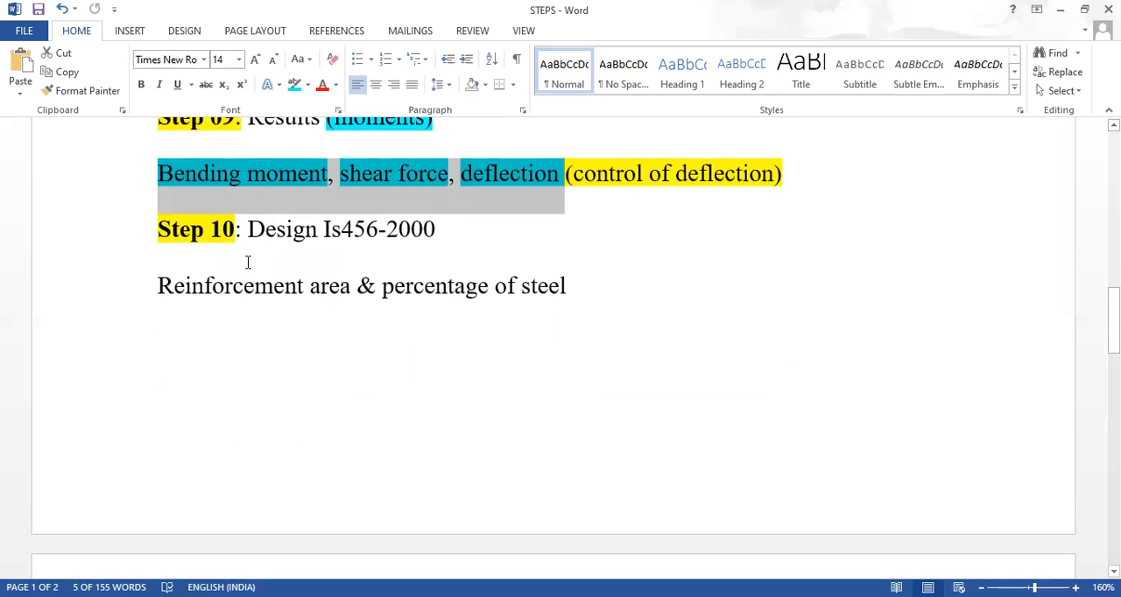
drag(247, 229, 447, 246)
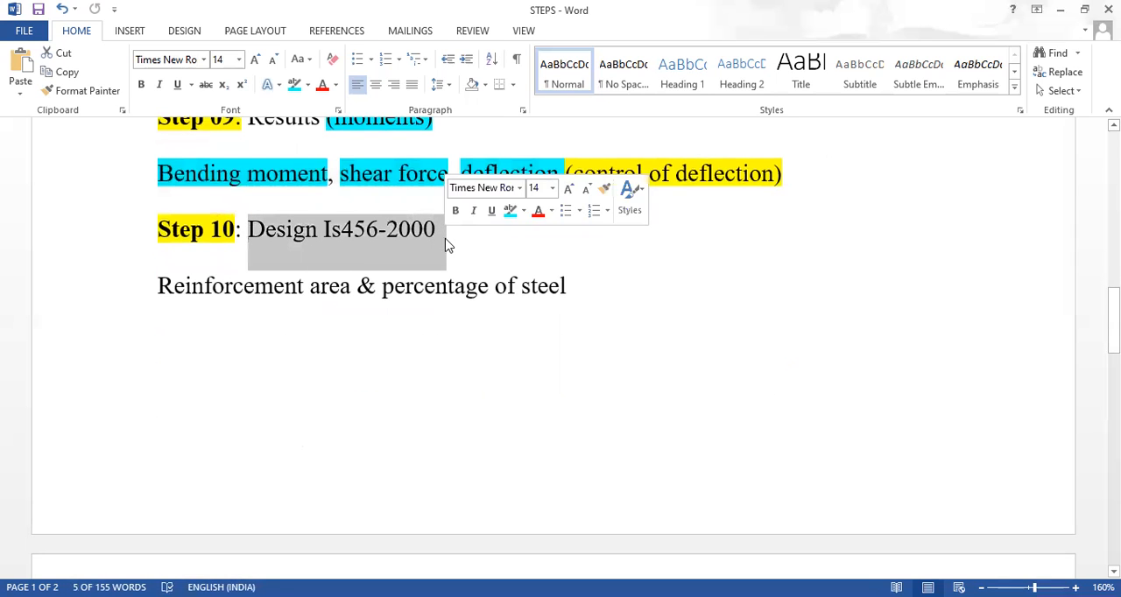
click(399, 230)
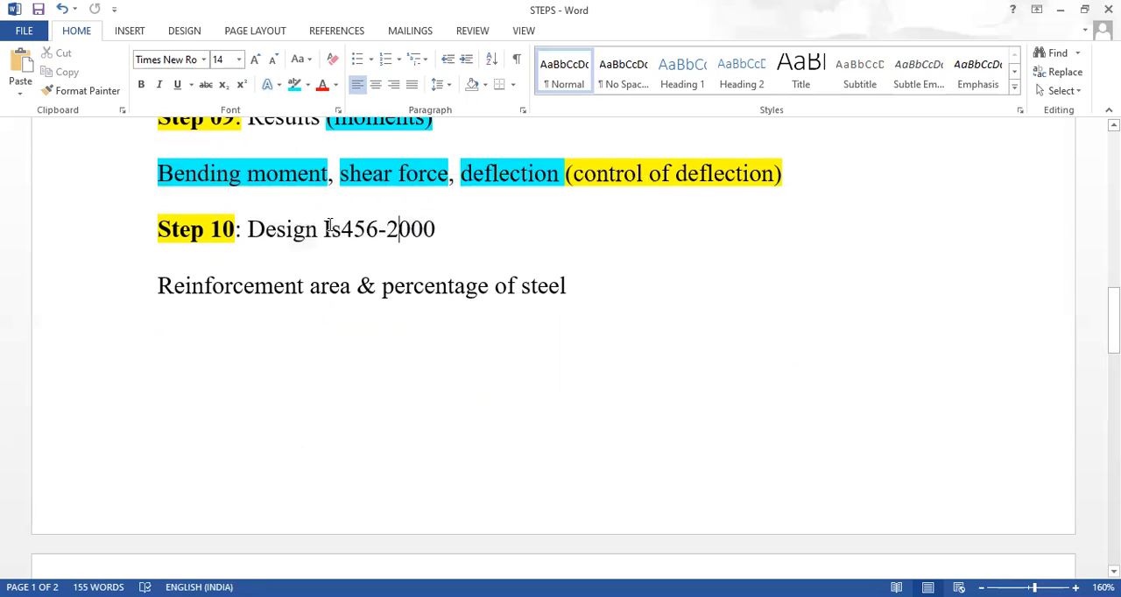
drag(325, 229, 451, 230)
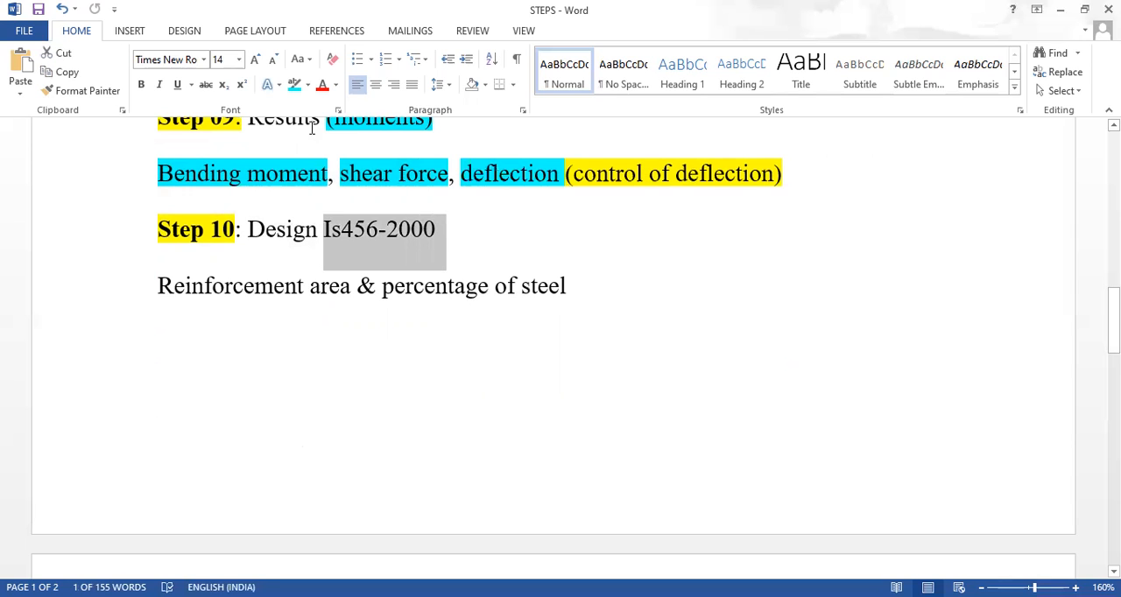
click(295, 85)
drag(325, 229, 432, 236)
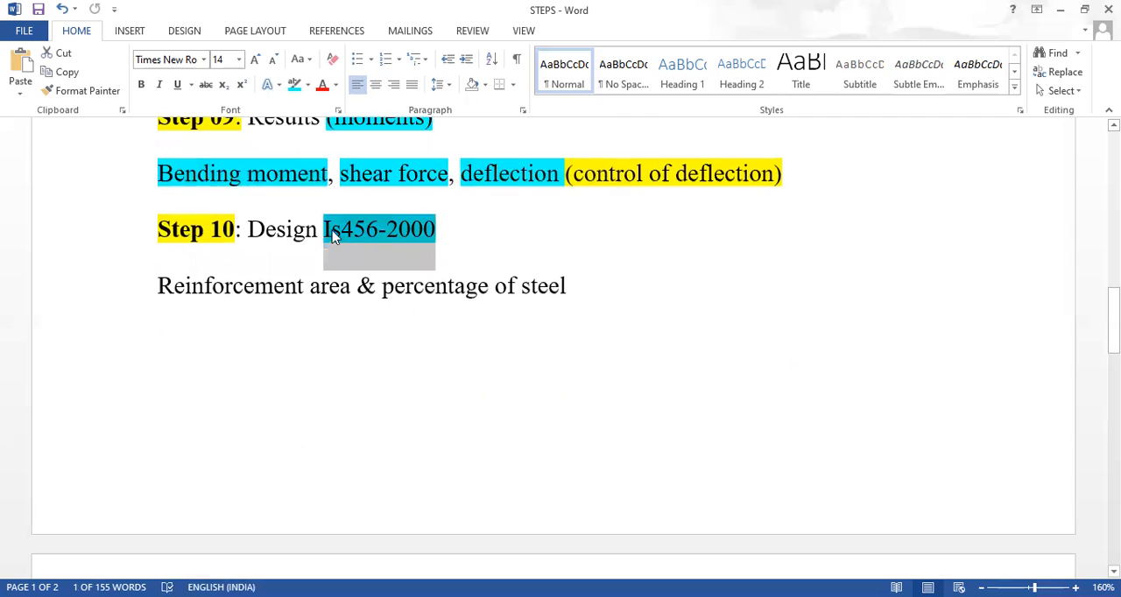
Highlight "Reinforcement area" and "percentage of steel" below Step 10 in turquoise
drag(346, 292, 168, 287)
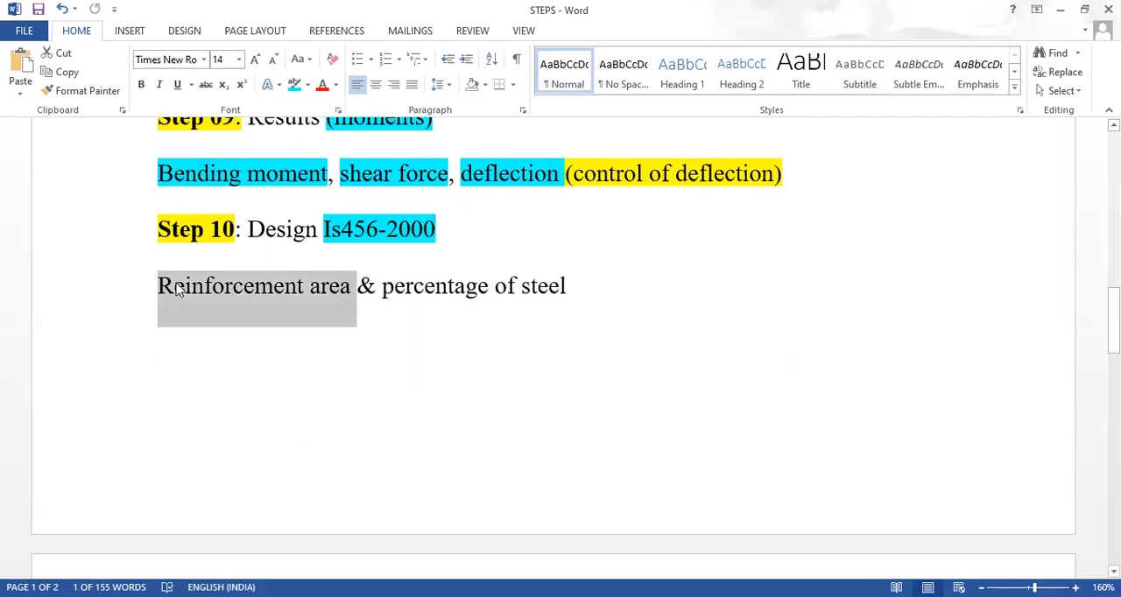
click(294, 84)
drag(382, 287, 600, 298)
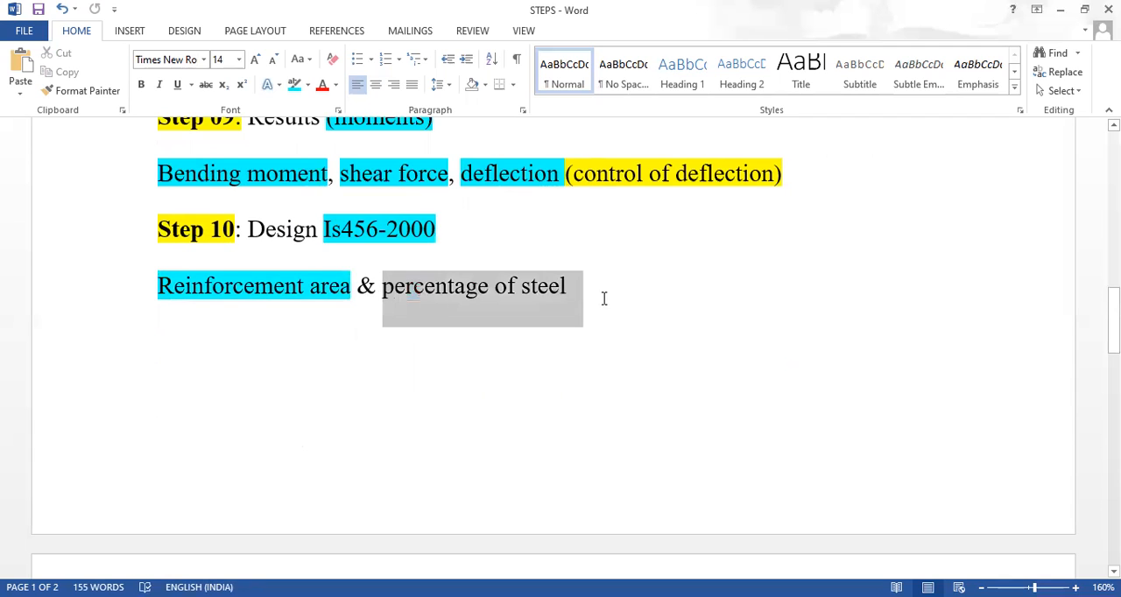
click(294, 84)
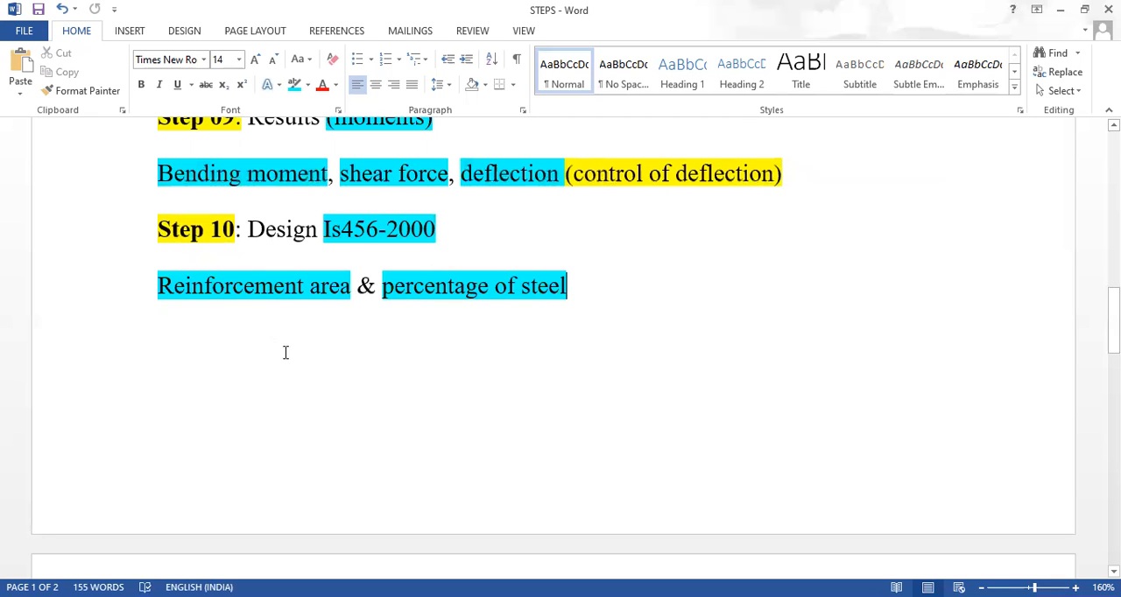
Review the highlighted procedure from the Step 10 reinforcement line back to the Two Parts heading and down again
scroll(298, 357, up, 5)
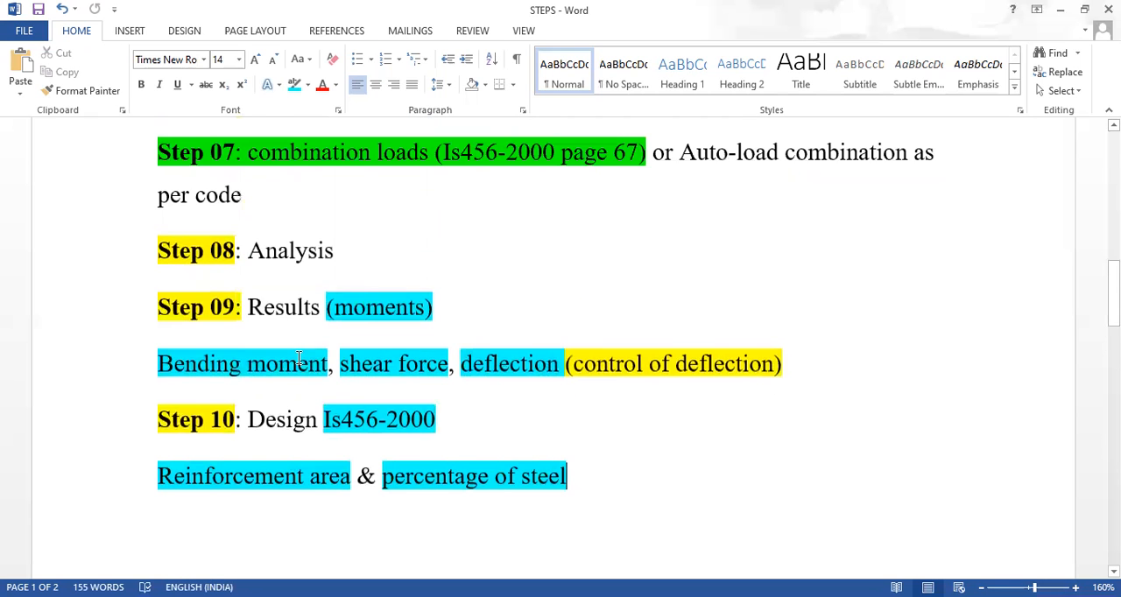
scroll(298, 357, up, 7)
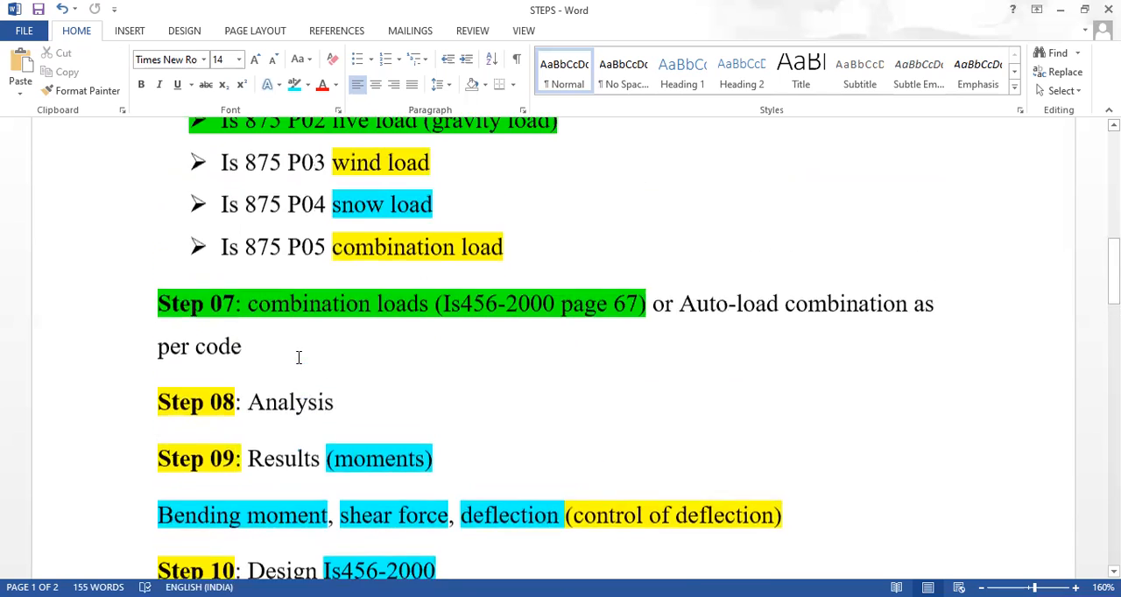
scroll(297, 357, up, 7)
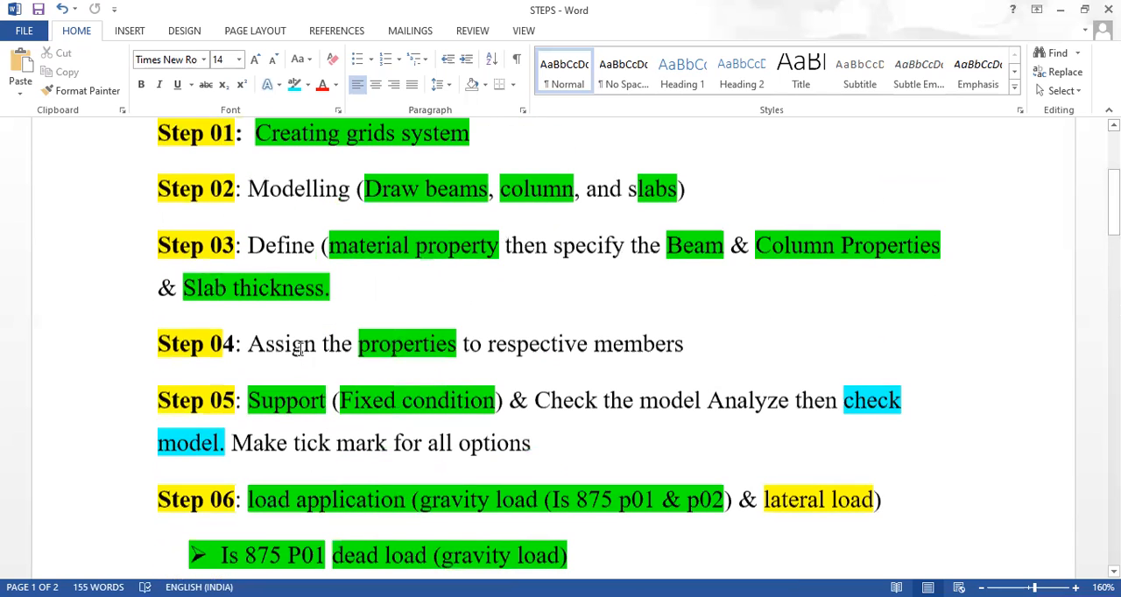
ctrl+scroll(299, 313, down, 7)
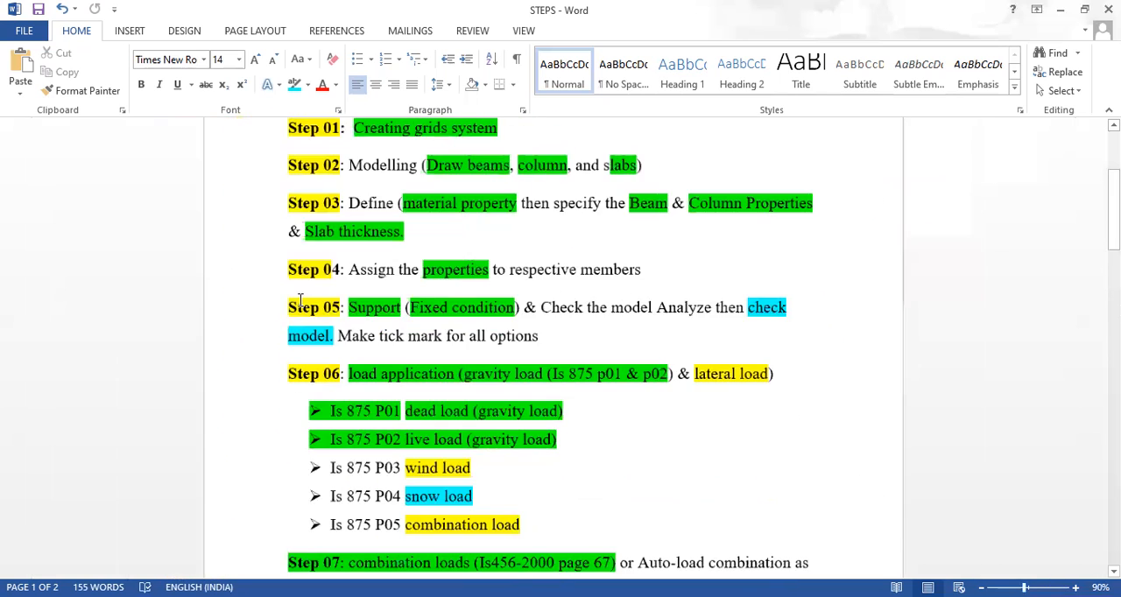
ctrl+scroll(294, 306, up, 3)
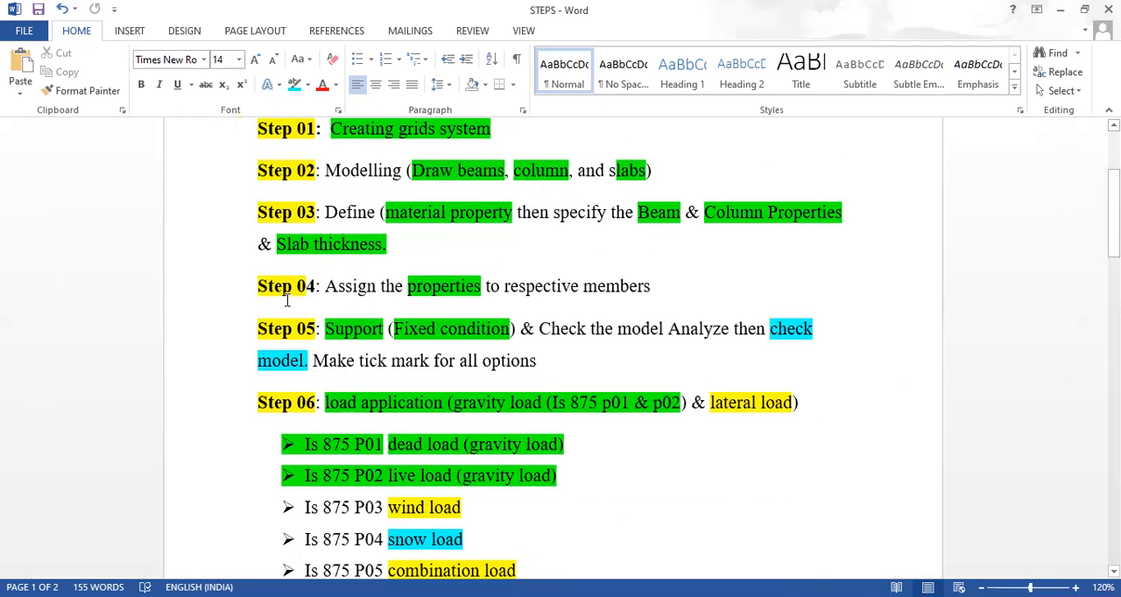
scroll(290, 300, up, 3)
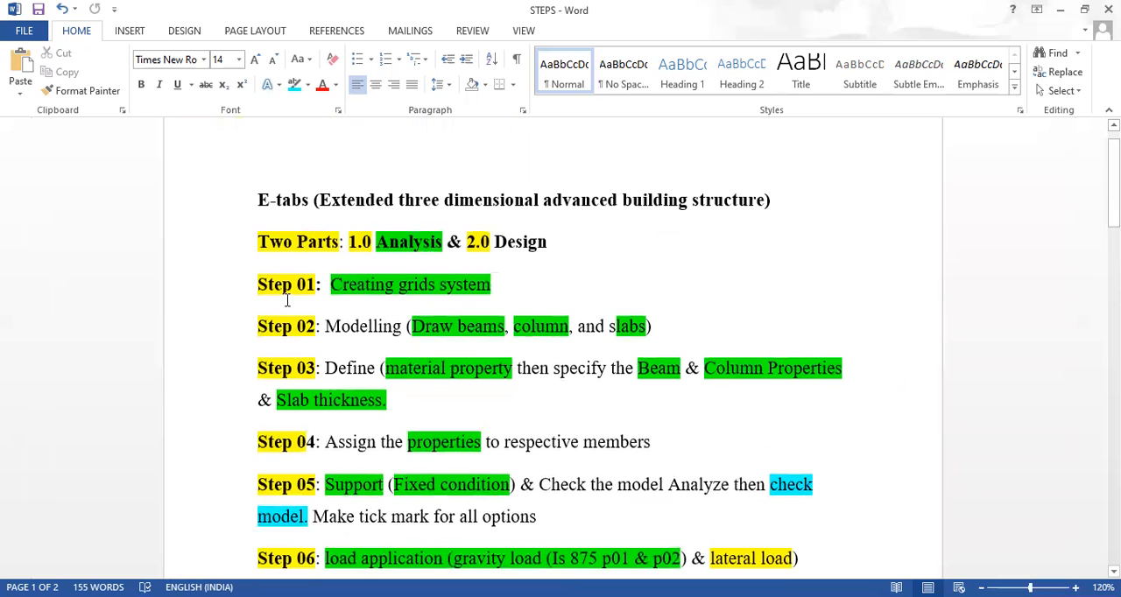
scroll(286, 301, down, 9)
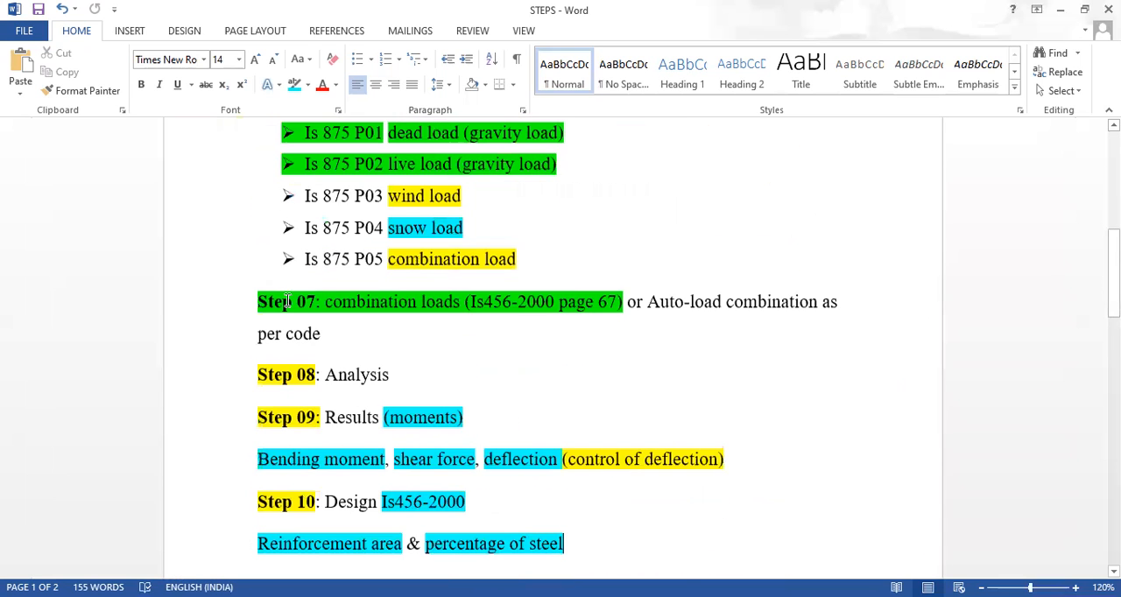
scroll(286, 300, up, 7)
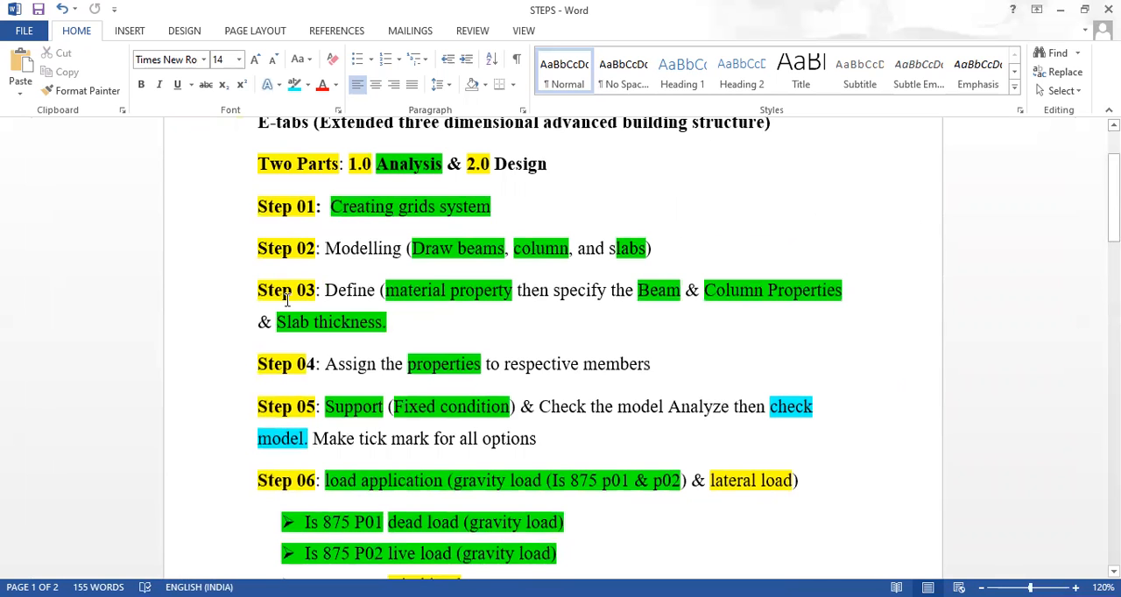
scroll(287, 301, down, 10)
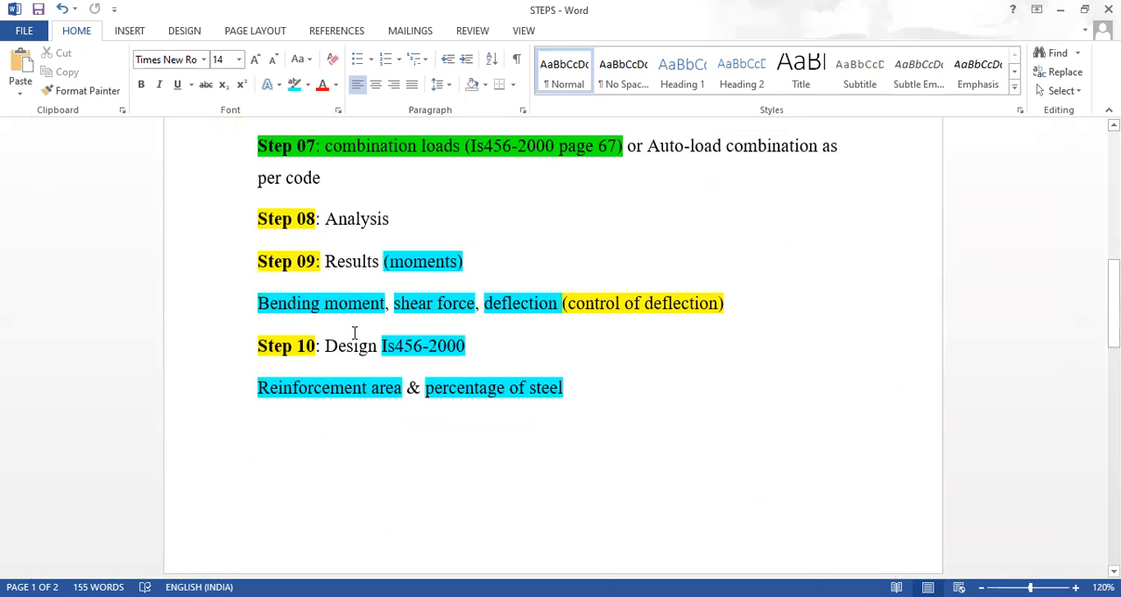
Compare the definition, support and load application entries in Steps 03 to 06 with the analysis, results and design entries
ctrl+scroll(487, 369, up, 5)
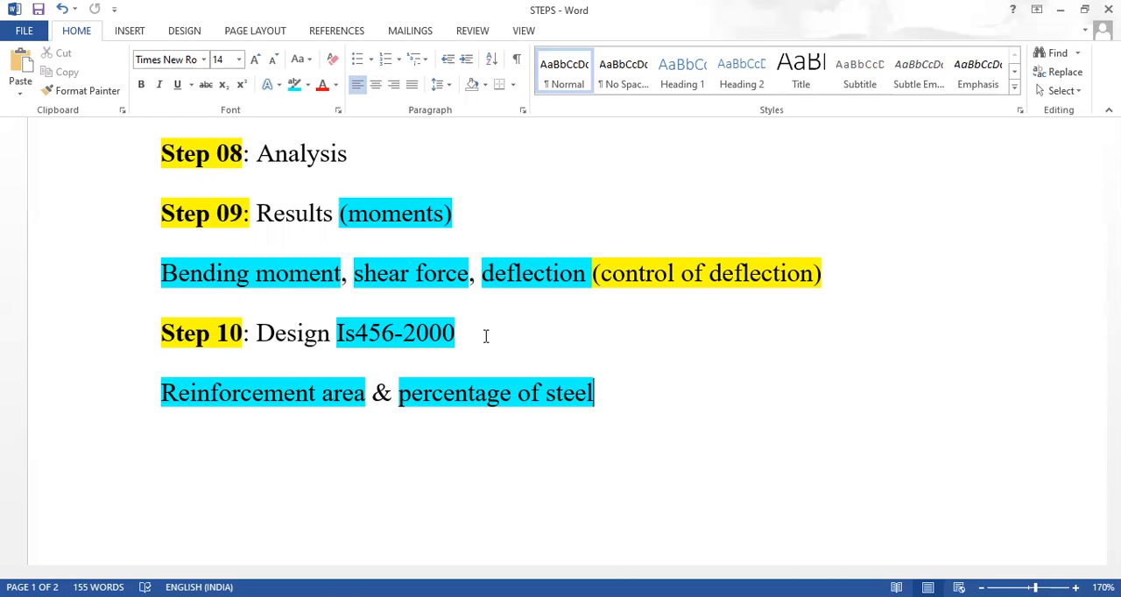
scroll(460, 321, up, 10)
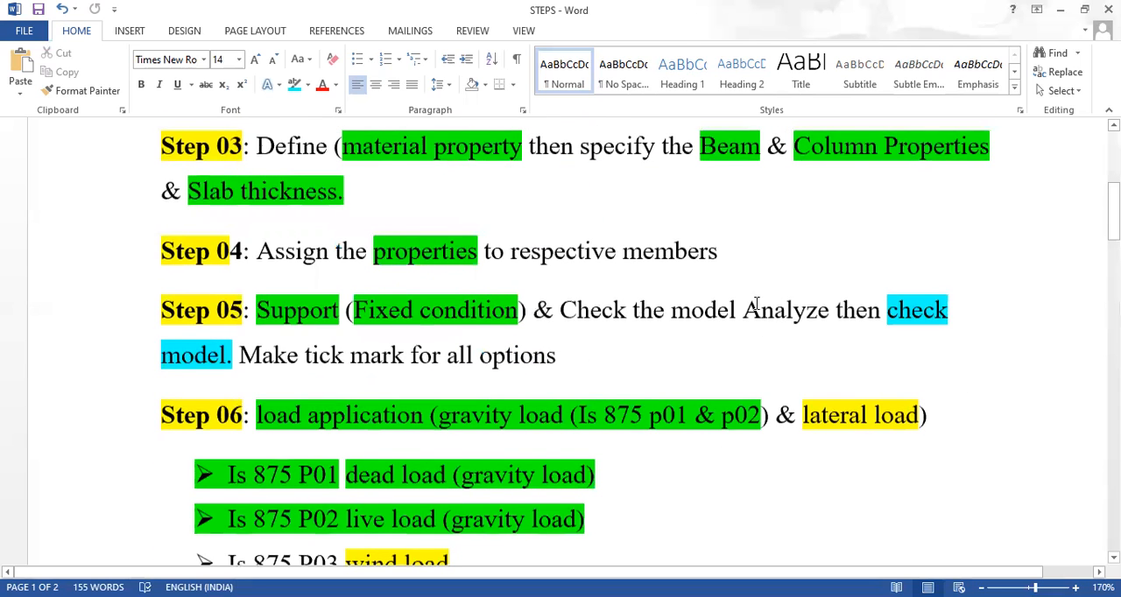
scroll(757, 303, down, 10)
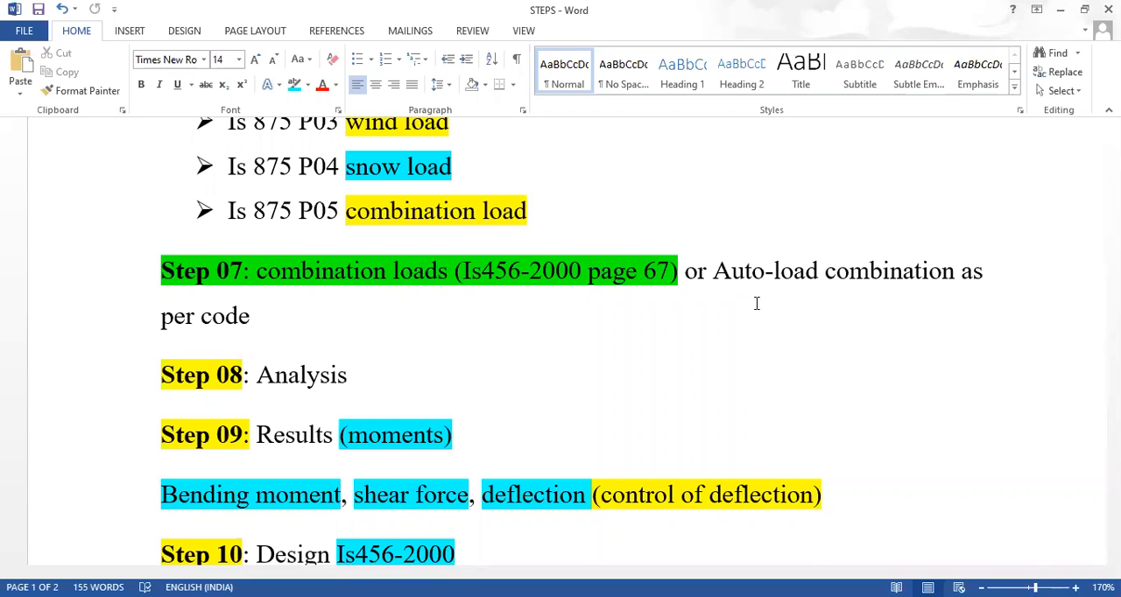
scroll(757, 303, up, 5)
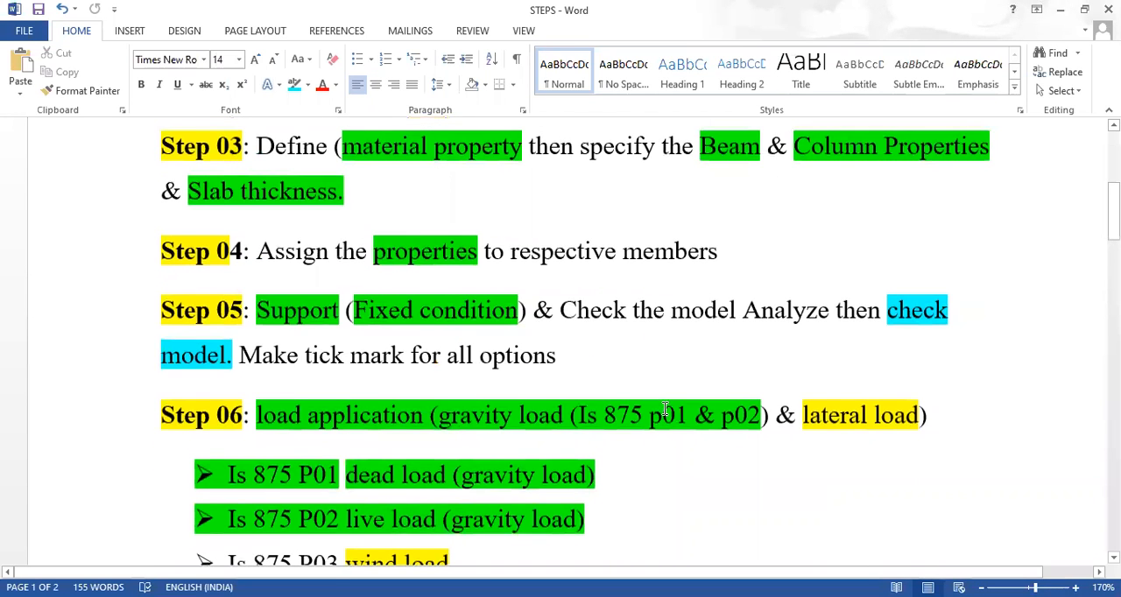
scroll(664, 409, down, 4)
scroll(664, 406, up, 3)
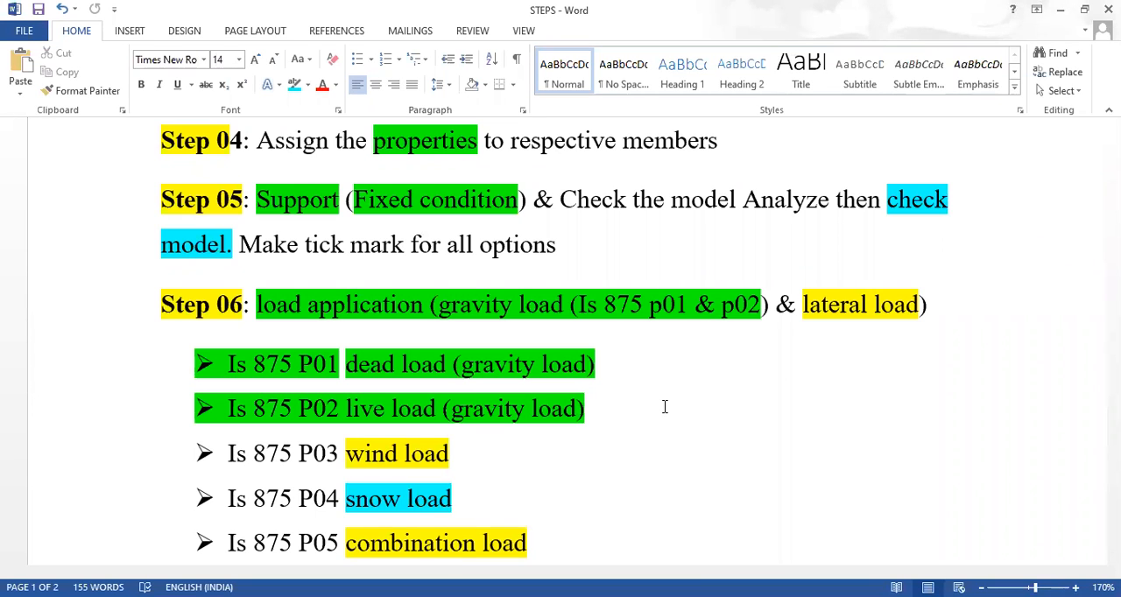
scroll(665, 407, down, 10)
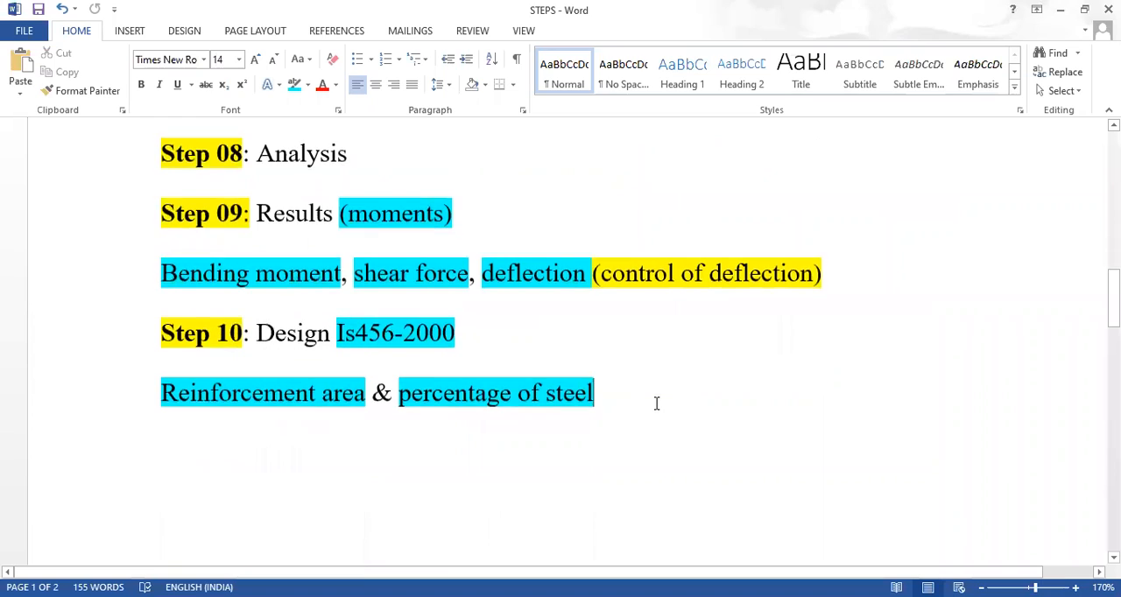
scroll(655, 402, up, 12)
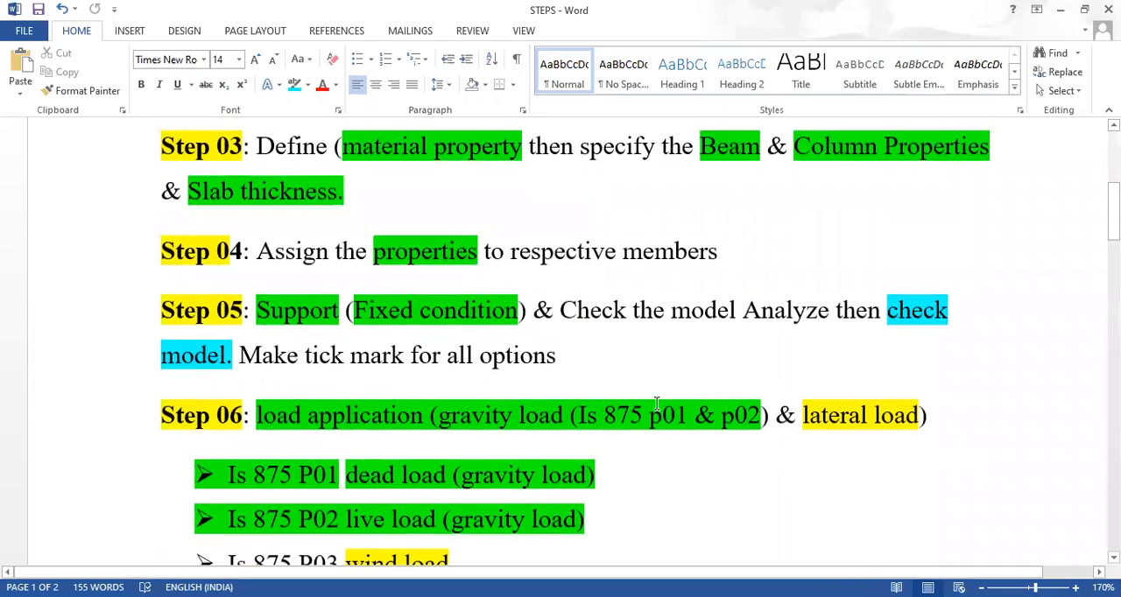
Read the procedure from the E-tabs title through the Step 07 combination loads, selecting "combination load" in the Is 875 P05 bullet for emphasis
scroll(656, 402, up, 3)
scroll(655, 403, down, 4)
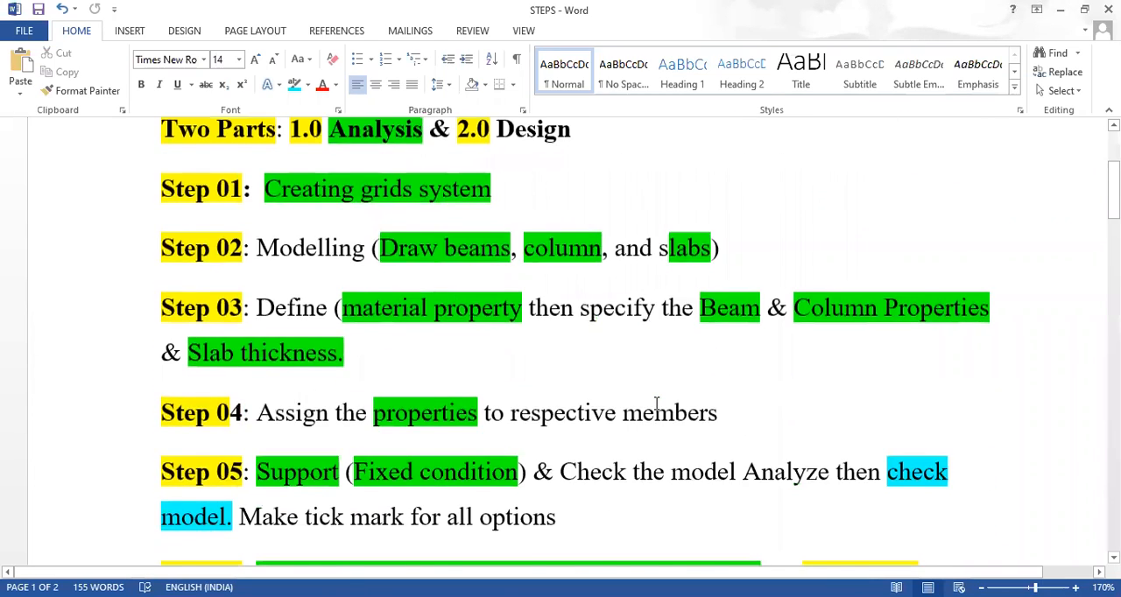
scroll(656, 403, up, 2)
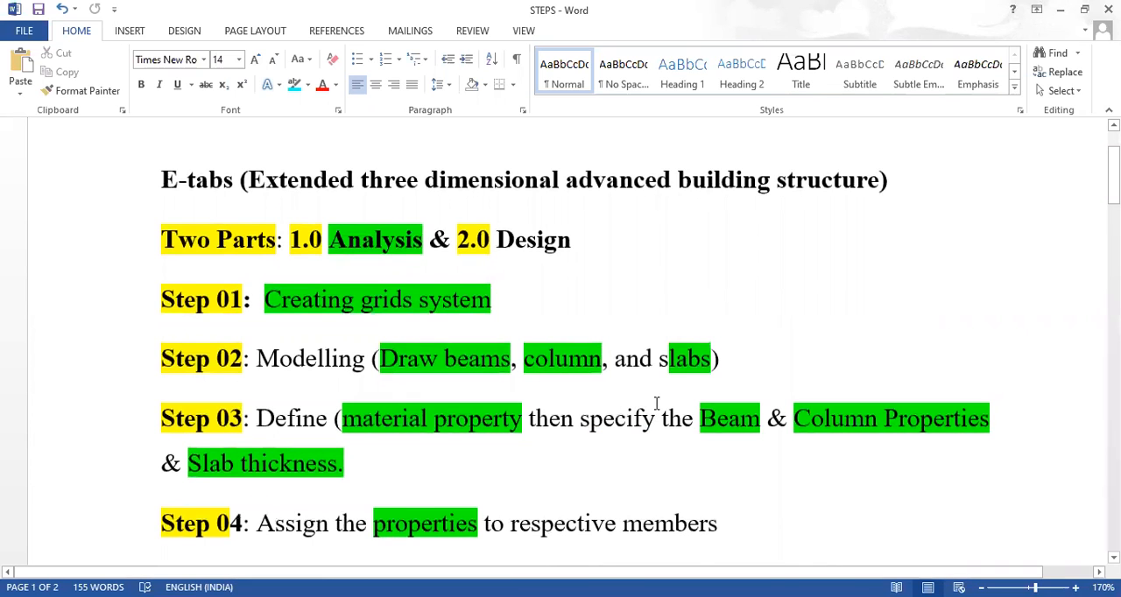
scroll(656, 403, down, 3)
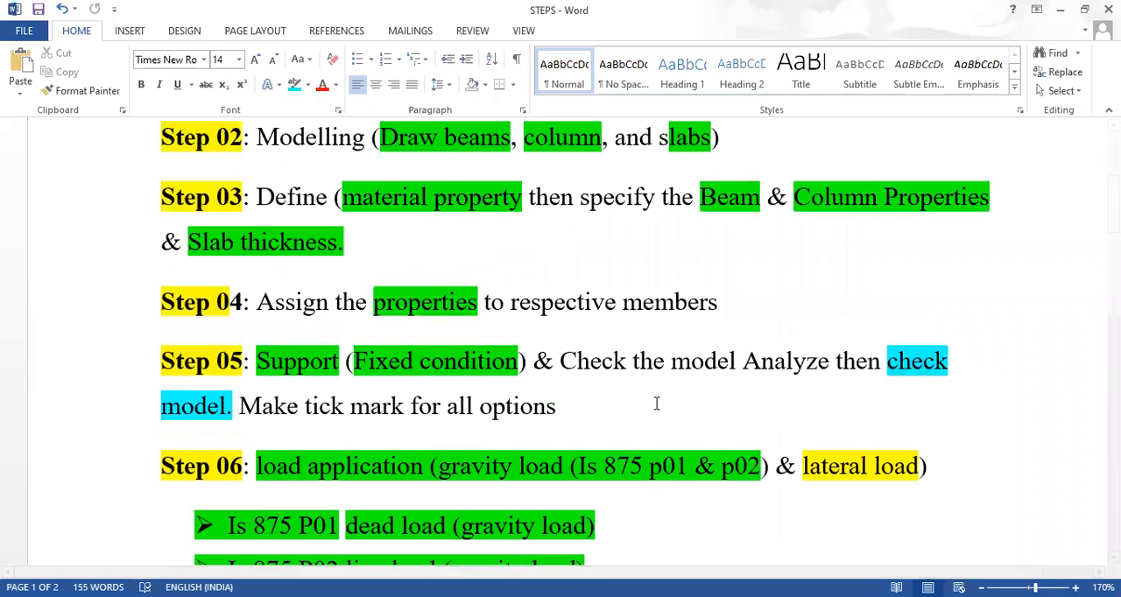
scroll(656, 402, up, 4)
scroll(656, 403, down, 2)
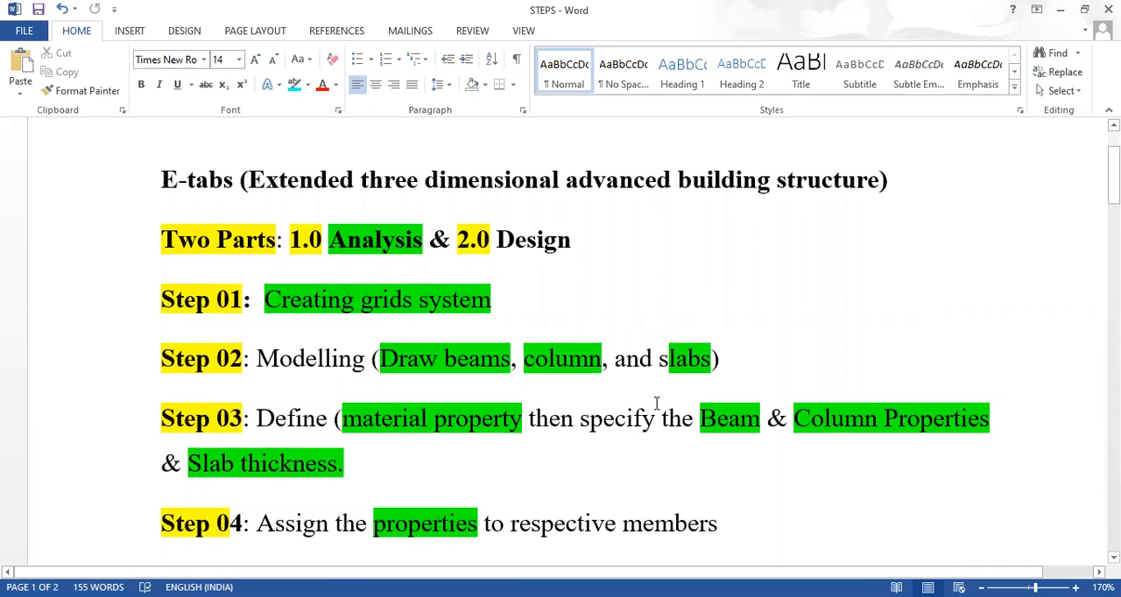
scroll(656, 402, down, 2)
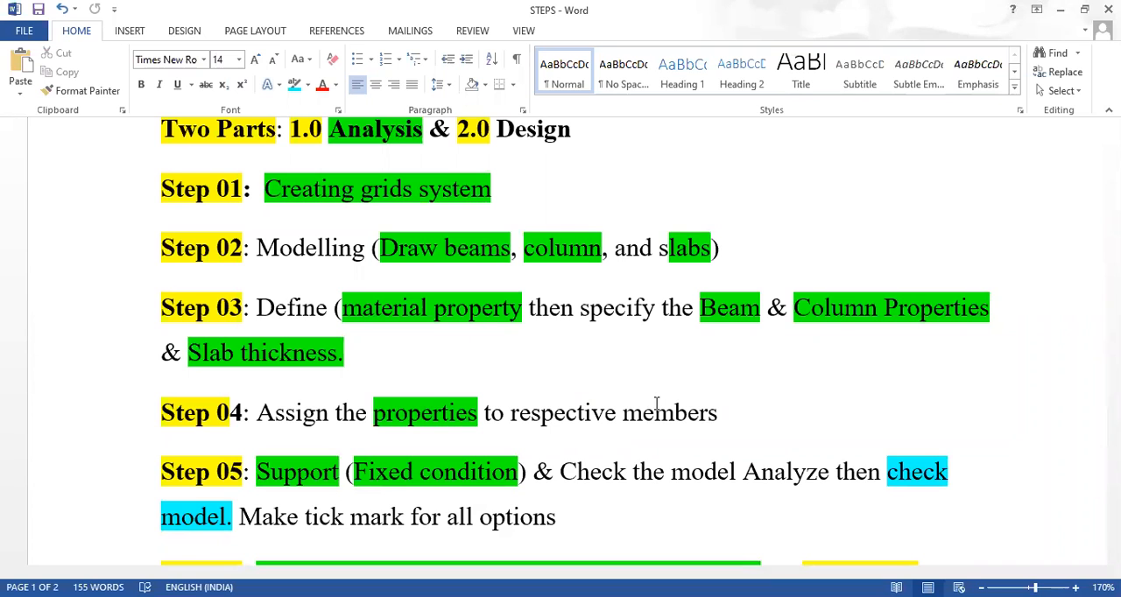
scroll(652, 408, down, 2)
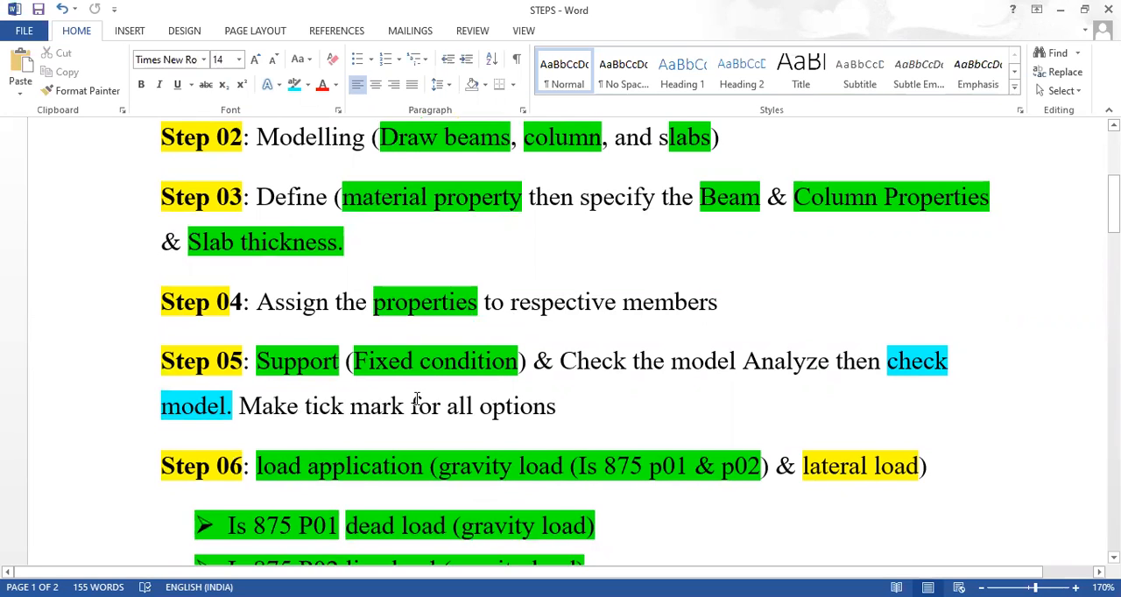
scroll(417, 399, down, 3)
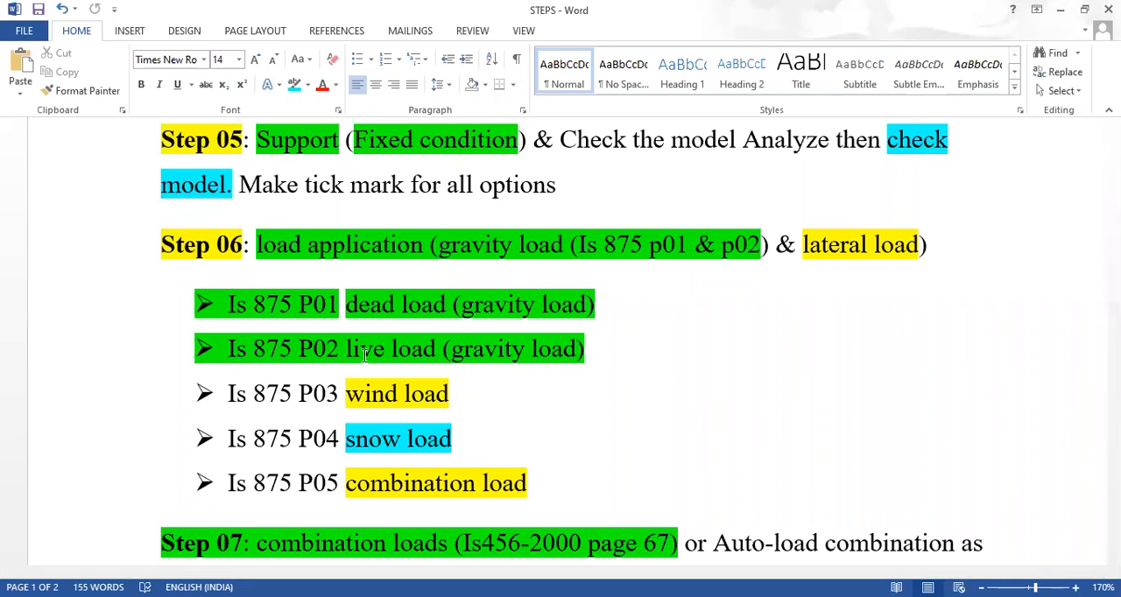
scroll(210, 410, down, 4)
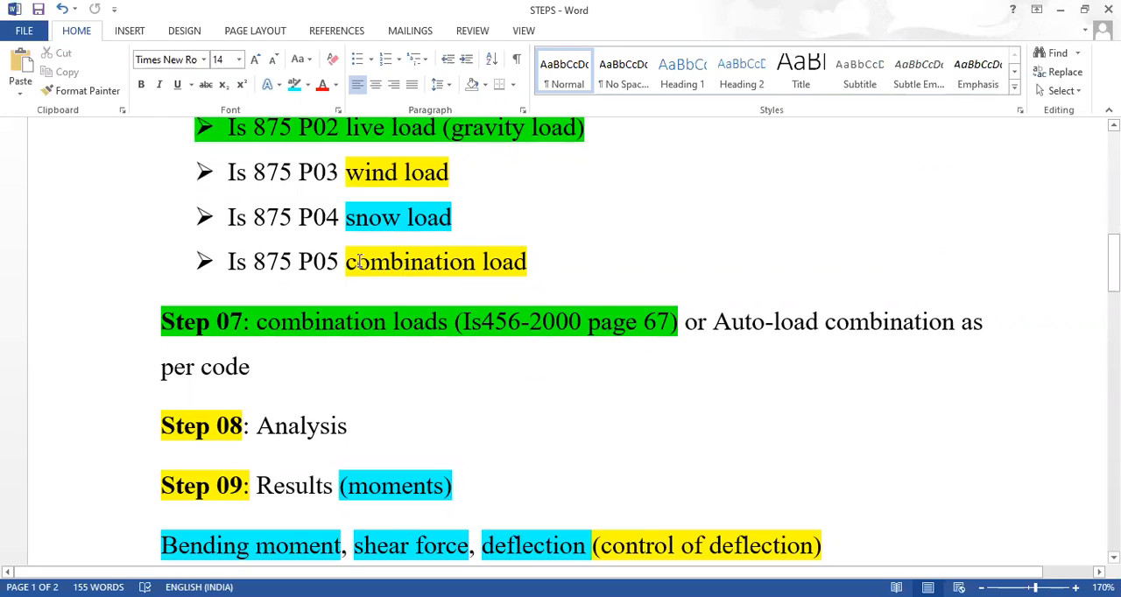
drag(344, 260, 534, 290)
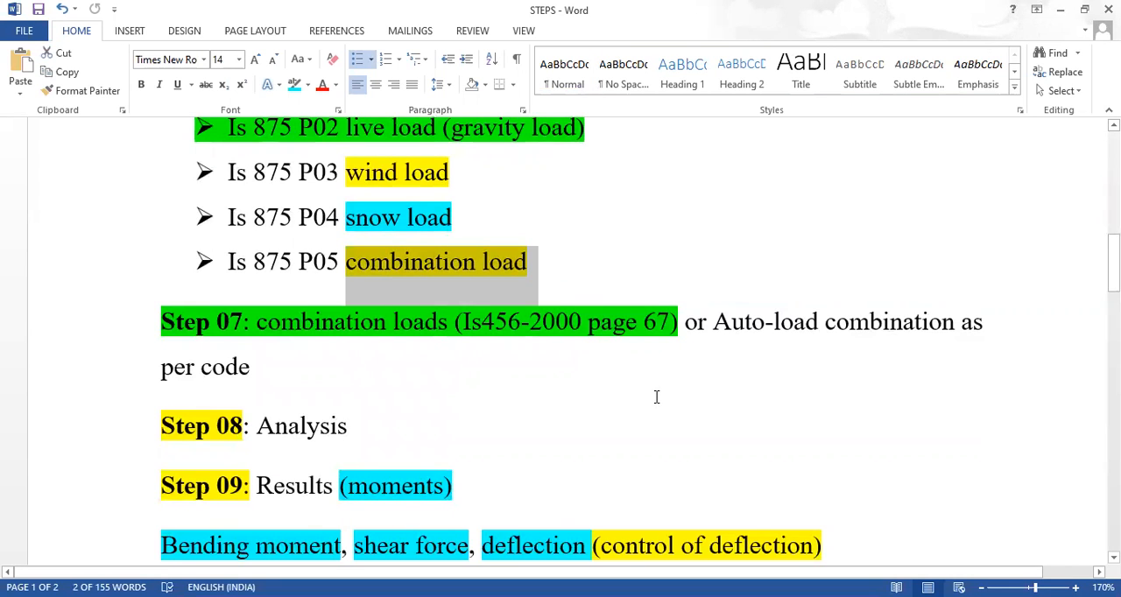
scroll(613, 390, down, 3)
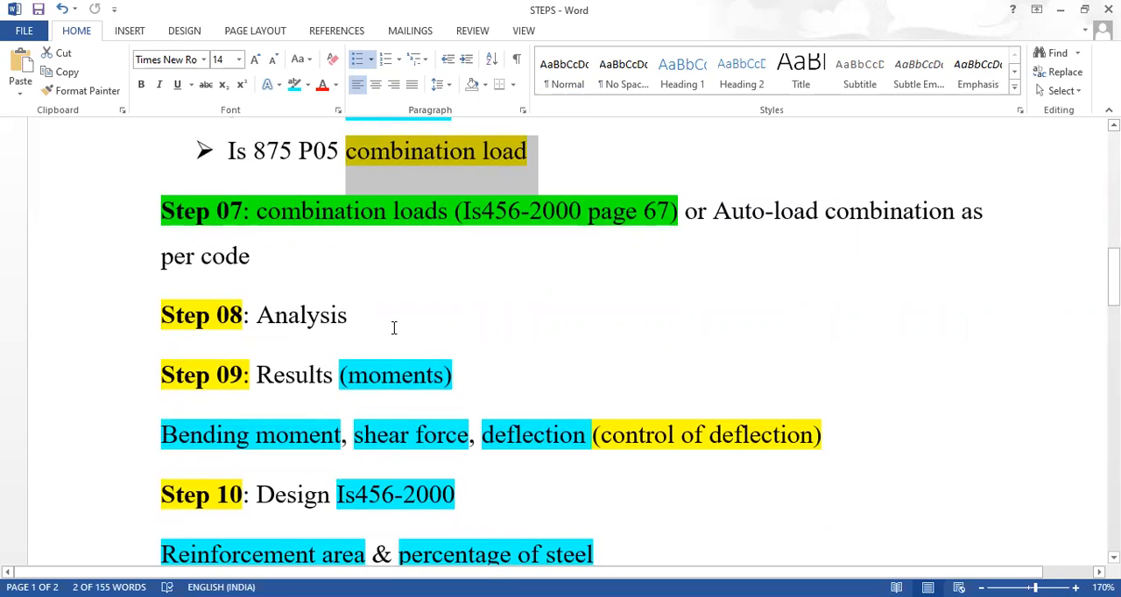
Examine the Step 09 bending moment, shear force and deflection results and the Step 10 reinforcement line, and return to the Step 06 loads
scroll(394, 327, down, 3)
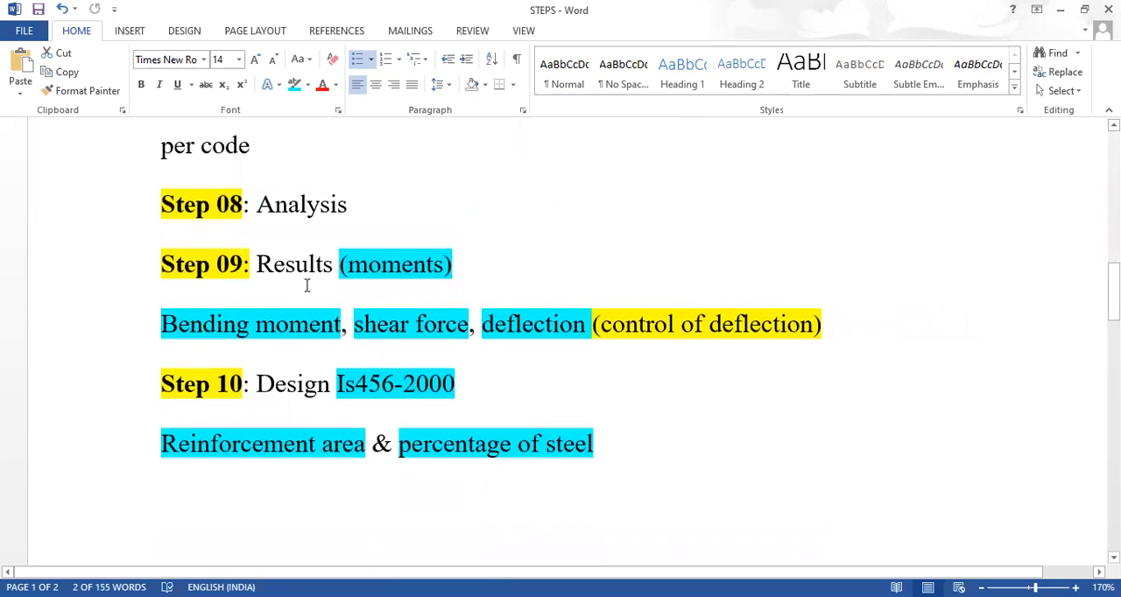
click(259, 324)
click(401, 325)
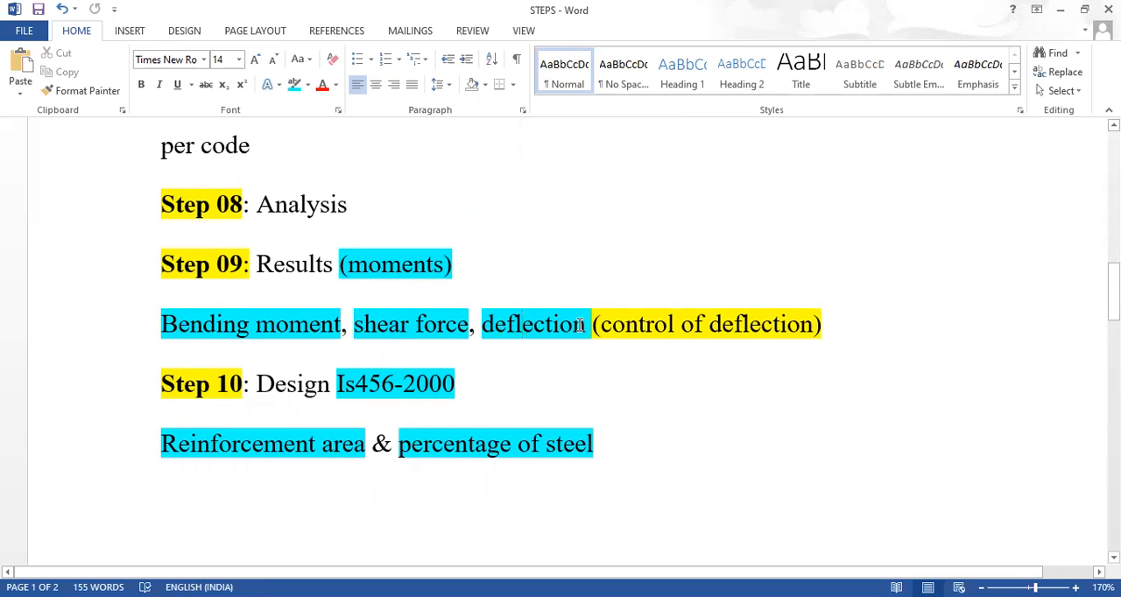
scroll(579, 325, down, 2)
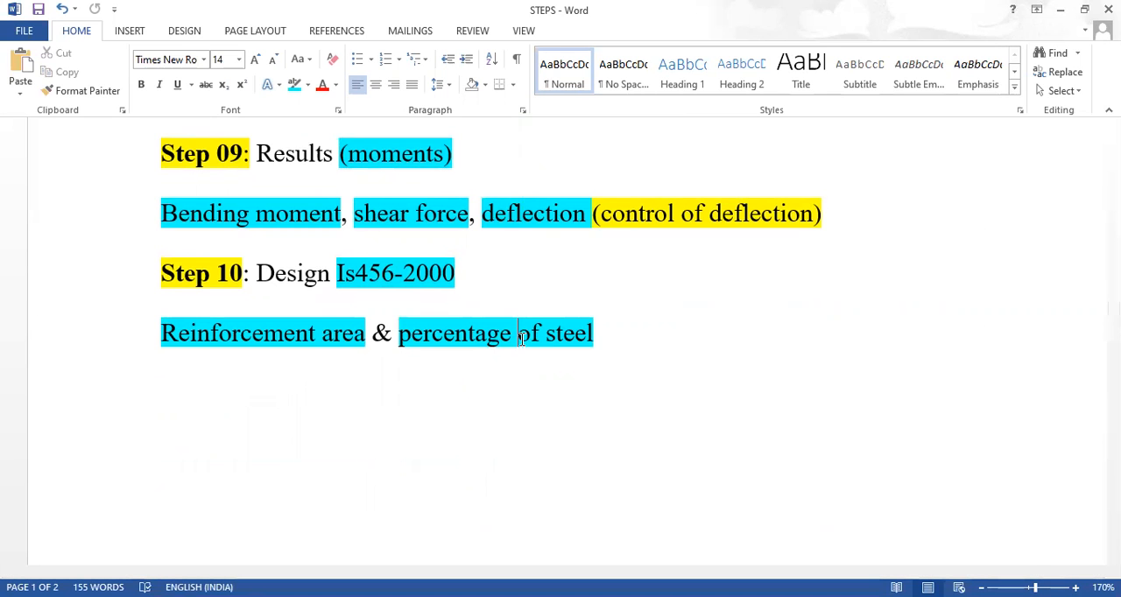
scroll(674, 406, up, 5)
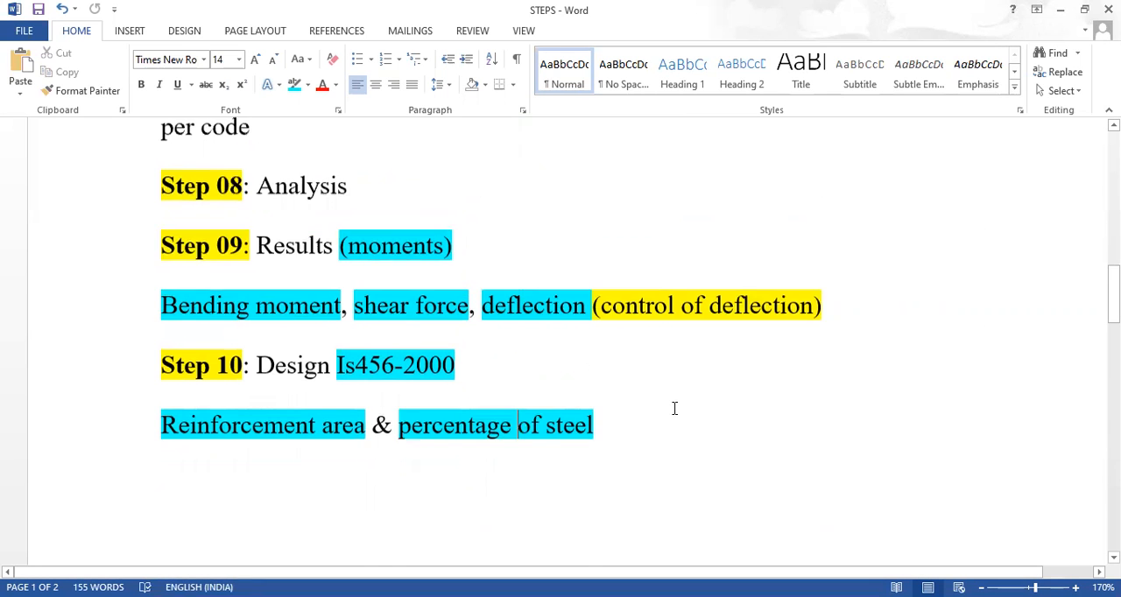
scroll(674, 408, up, 2)
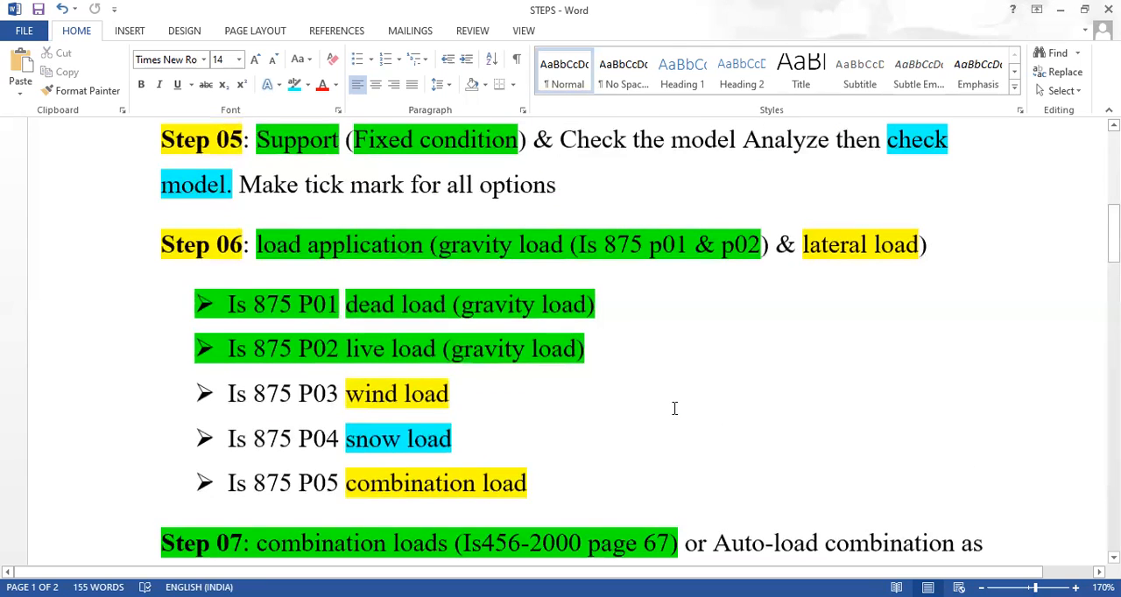
scroll(674, 408, up, 2)
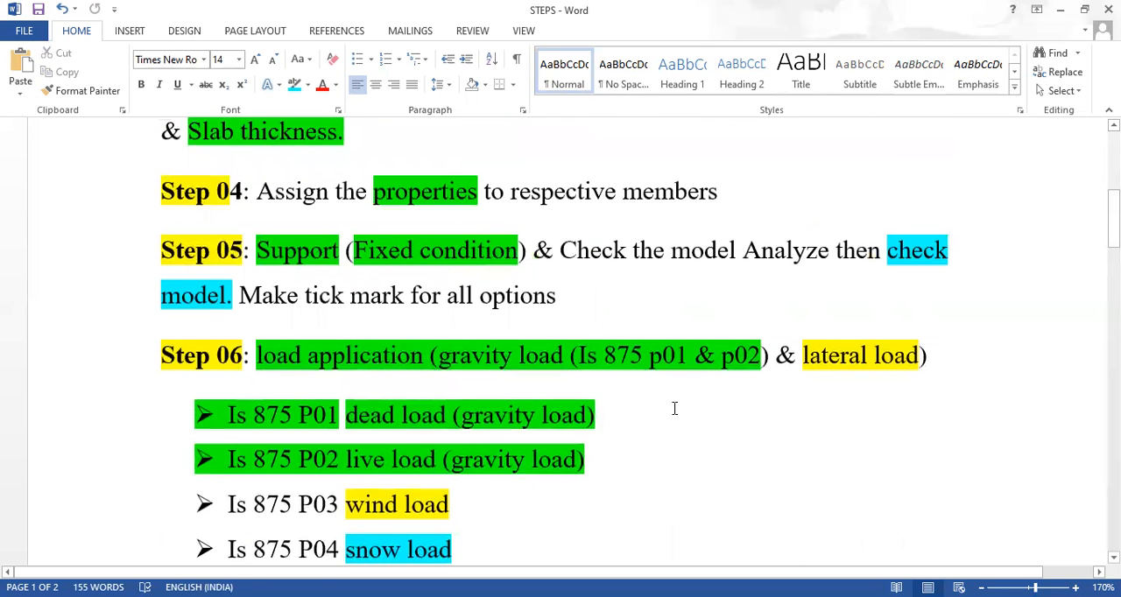
scroll(674, 408, up, 8)
scroll(674, 408, down, 4)
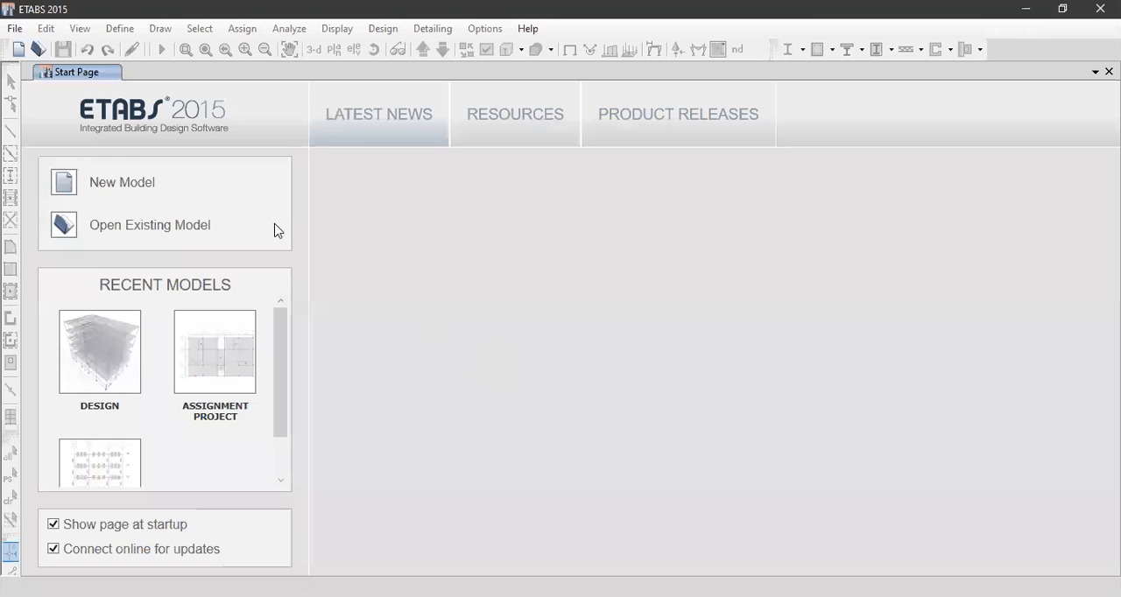
click(15, 28)
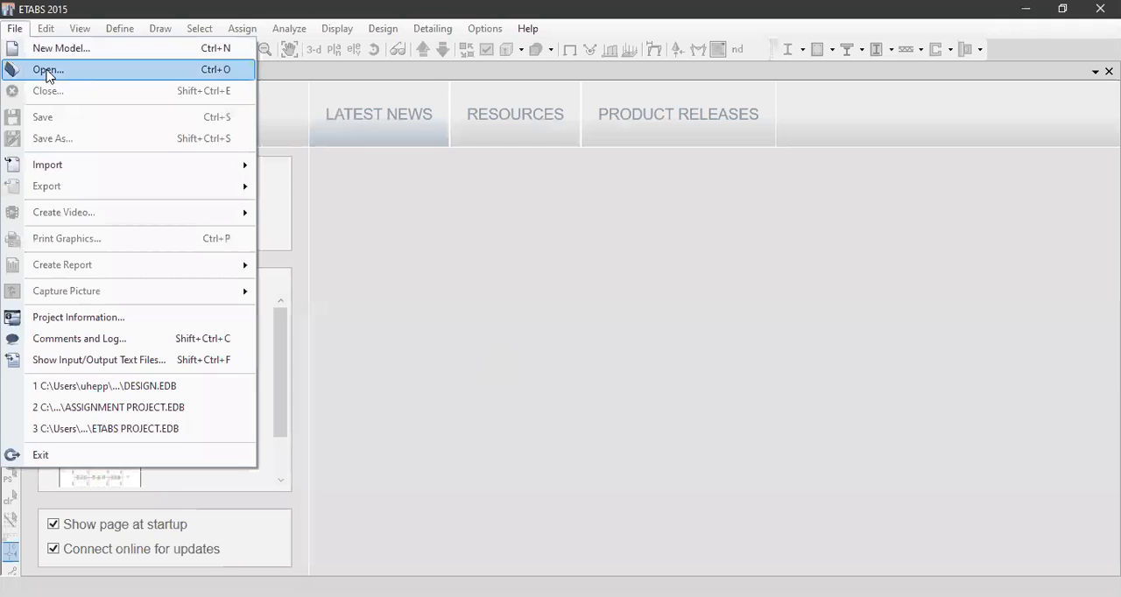
click(726, 164)
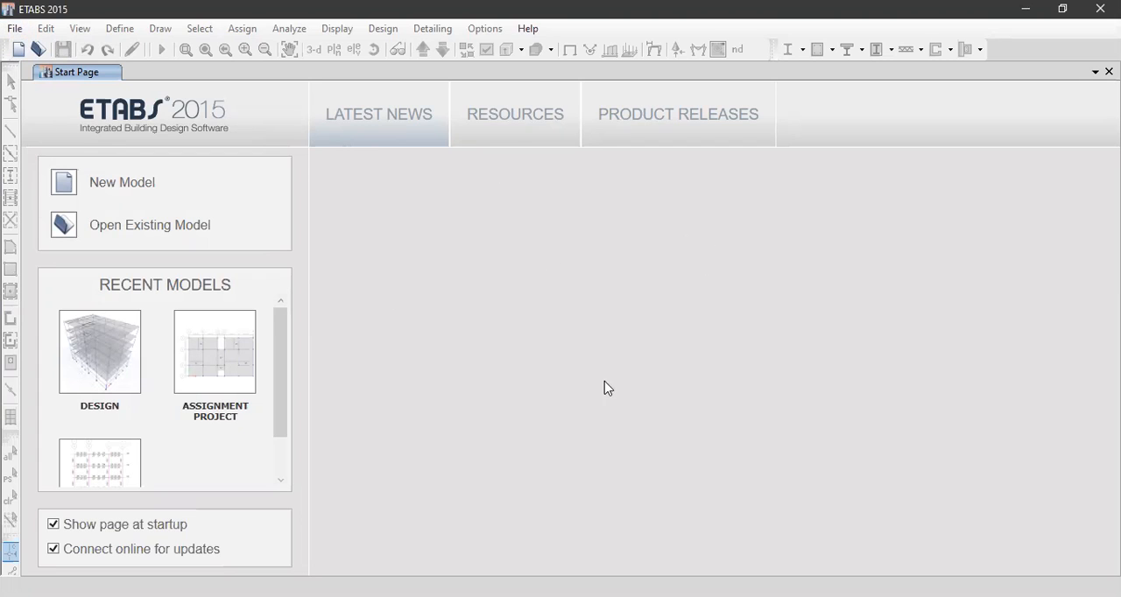
Open the existing model DESIGN.EDB from the ETAB DESIGN folder in ETABS
click(14, 30)
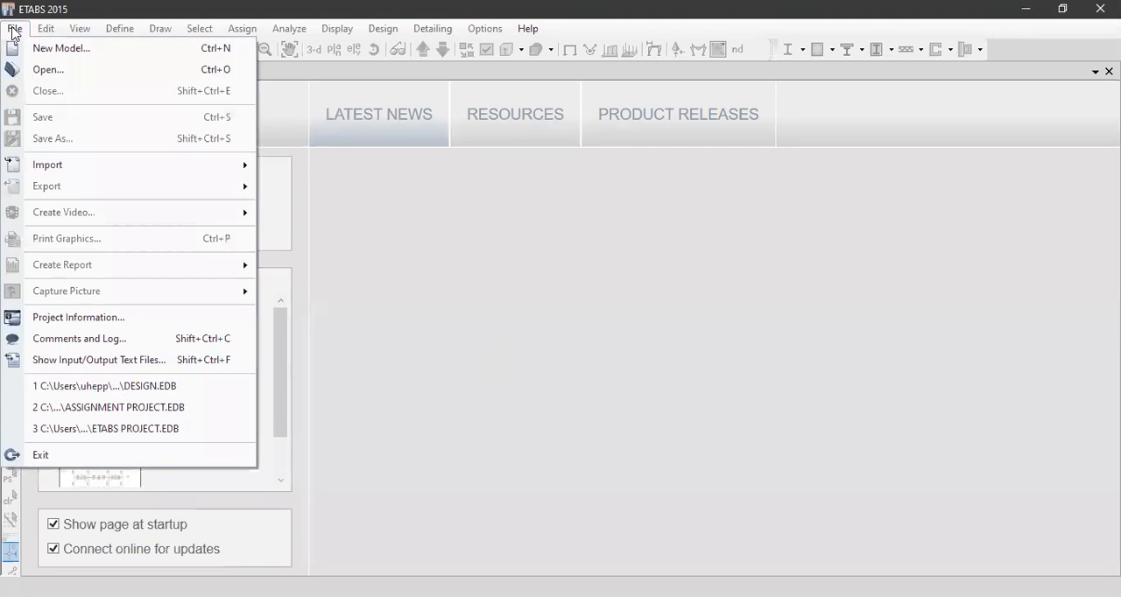
click(54, 77)
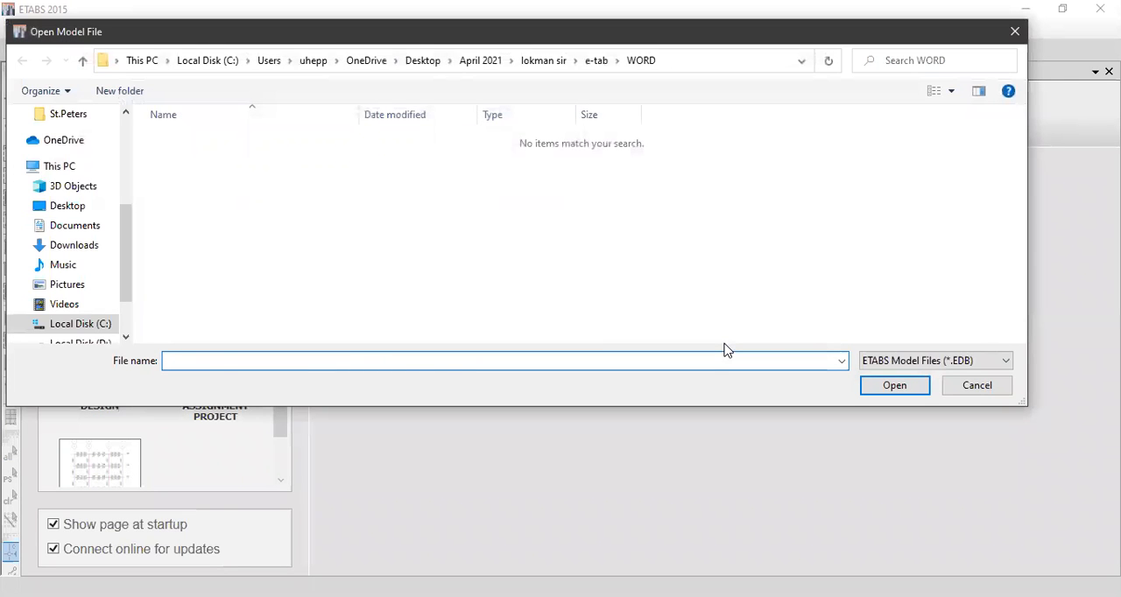
text(C:\Users\uhepp\OneDrive\Desktop\April 2021\lokman sir\e-tab\ETAB DESIGN)
click(895, 390)
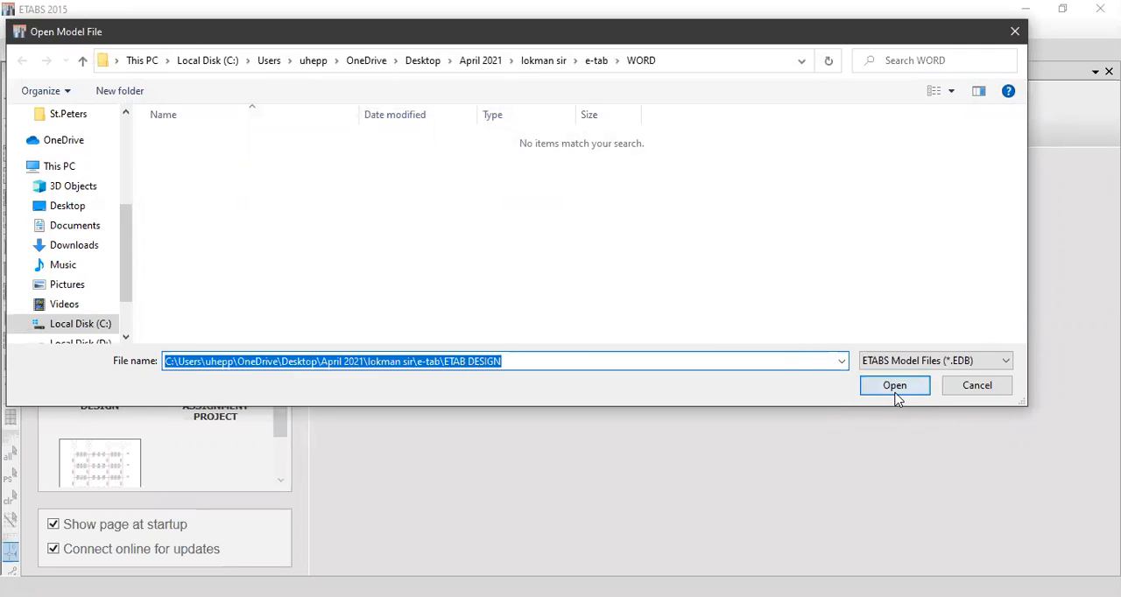
click(210, 140)
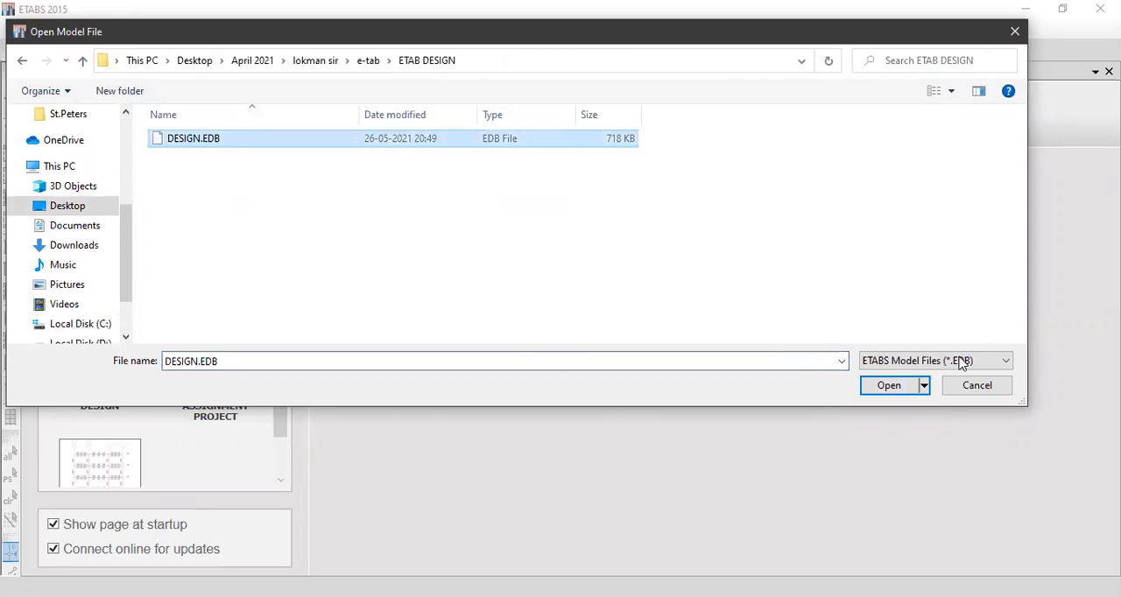
click(887, 392)
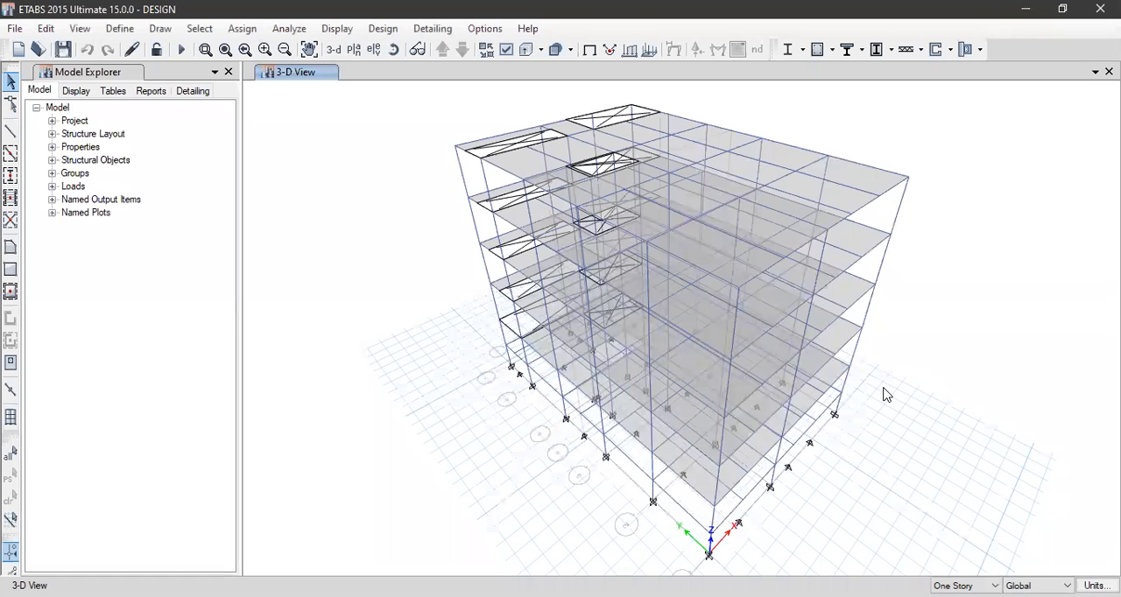
Display the default 1ST FLR plan view and add a second window showing the 3-D view beside it
click(354, 50)
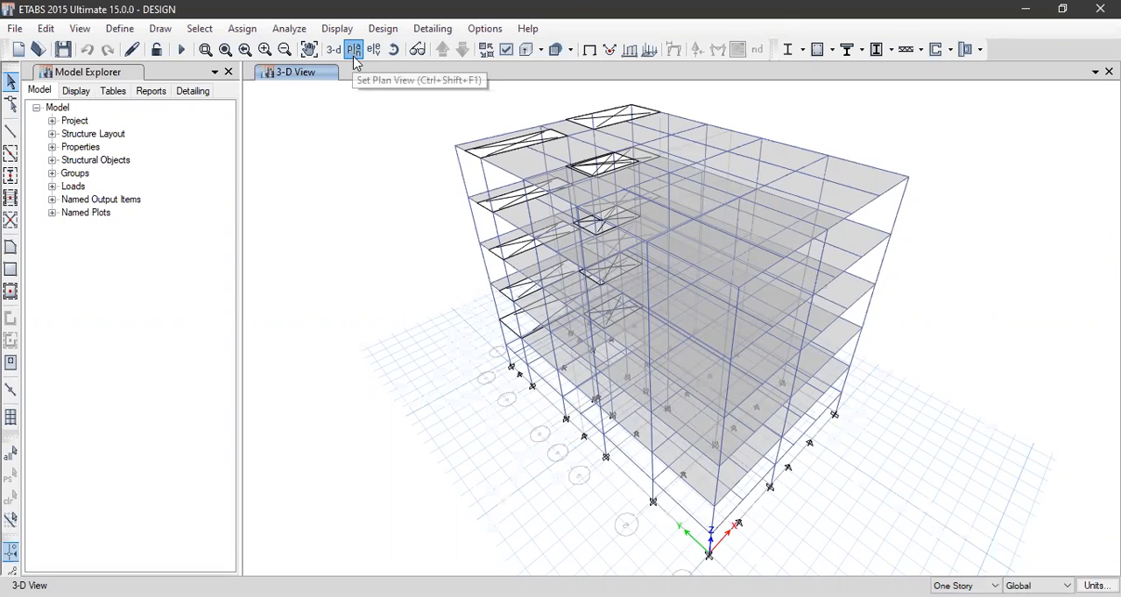
click(480, 289)
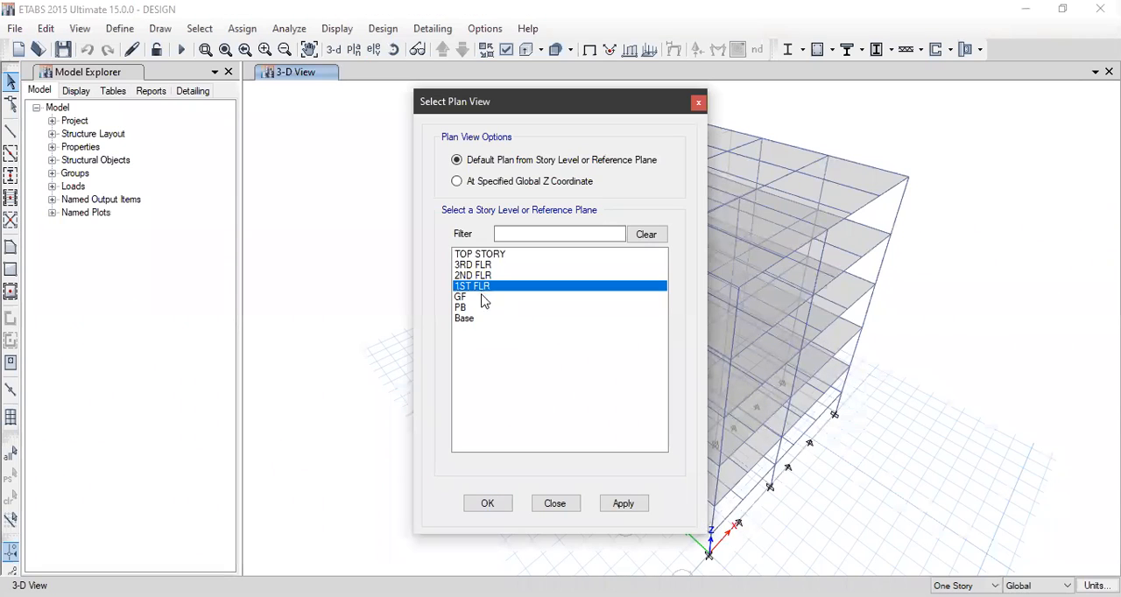
click(622, 505)
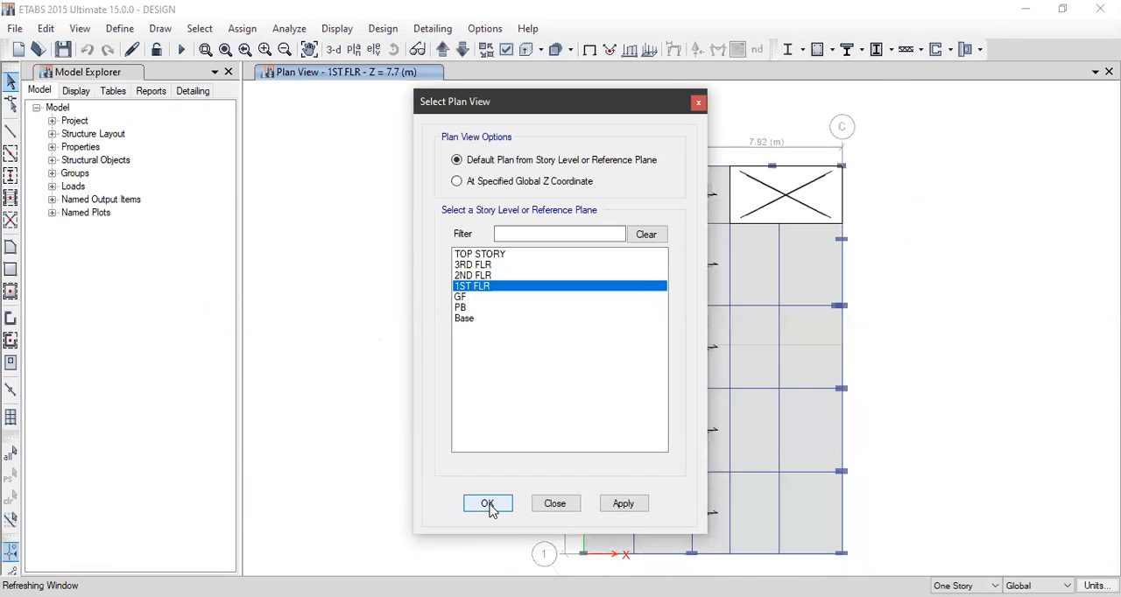
click(487, 503)
click(1094, 71)
click(1031, 199)
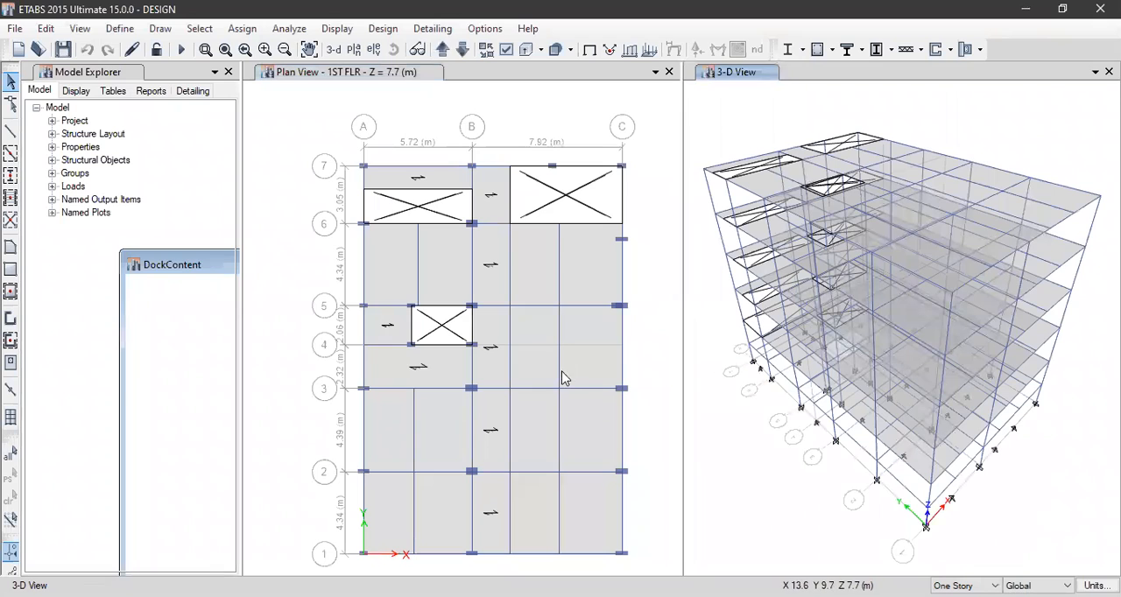
Select the first-floor beams along grid 7 and the adjoining beams on grids A and B, and clear the selection
click(518, 305)
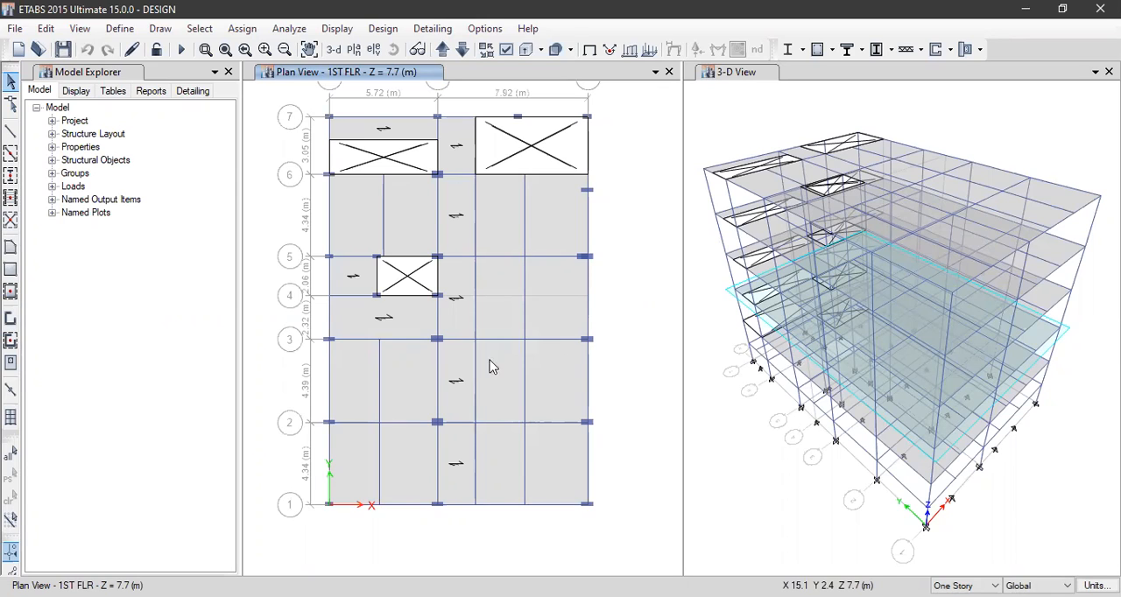
click(369, 117)
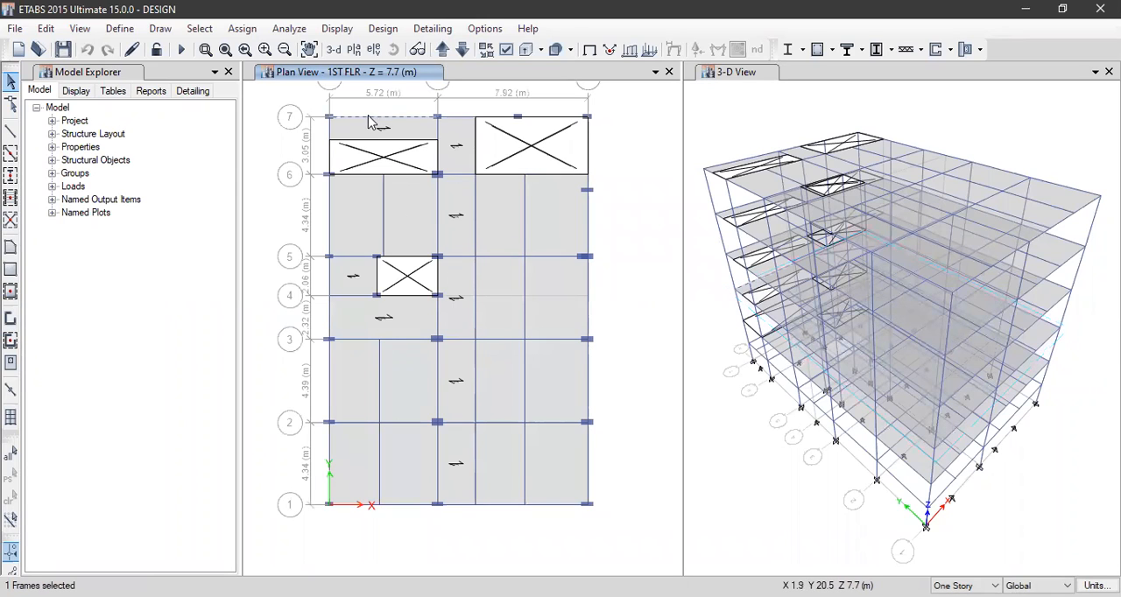
click(458, 117)
click(437, 131)
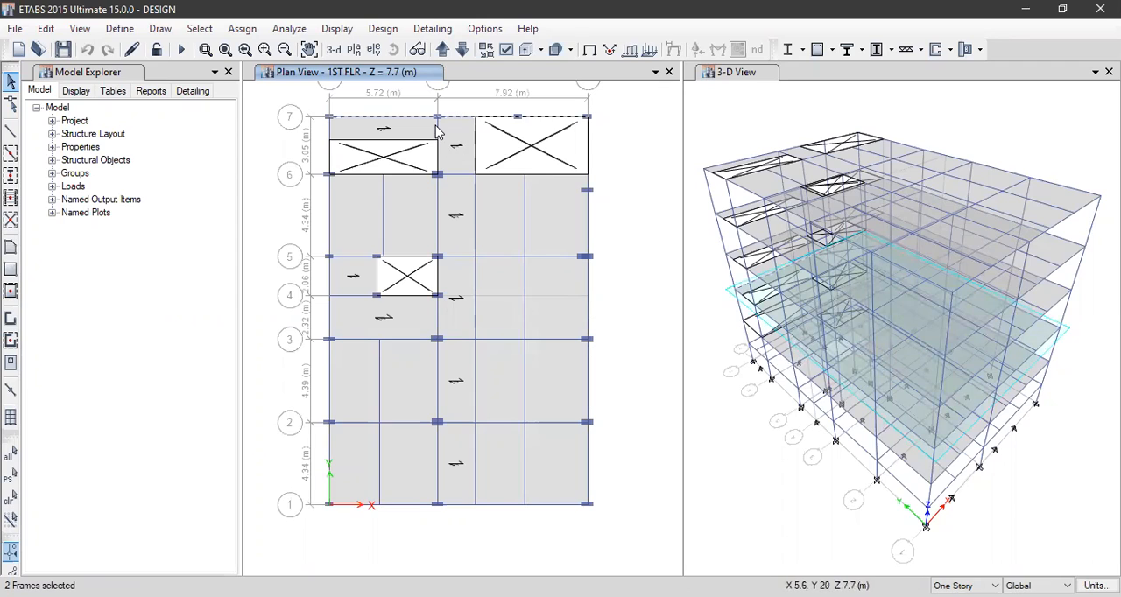
click(330, 129)
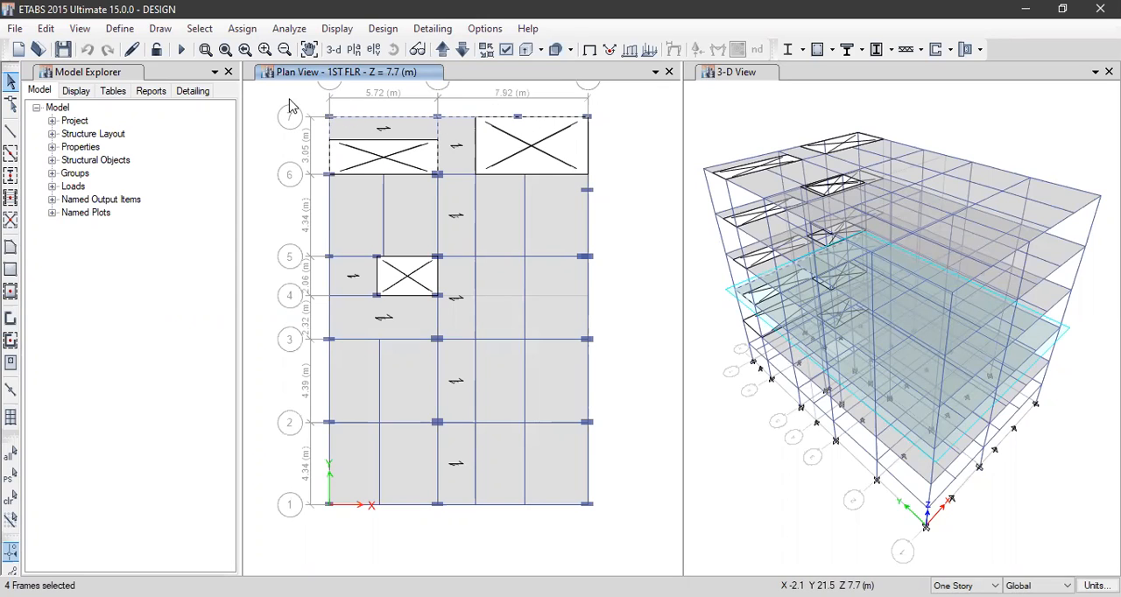
click(11, 499)
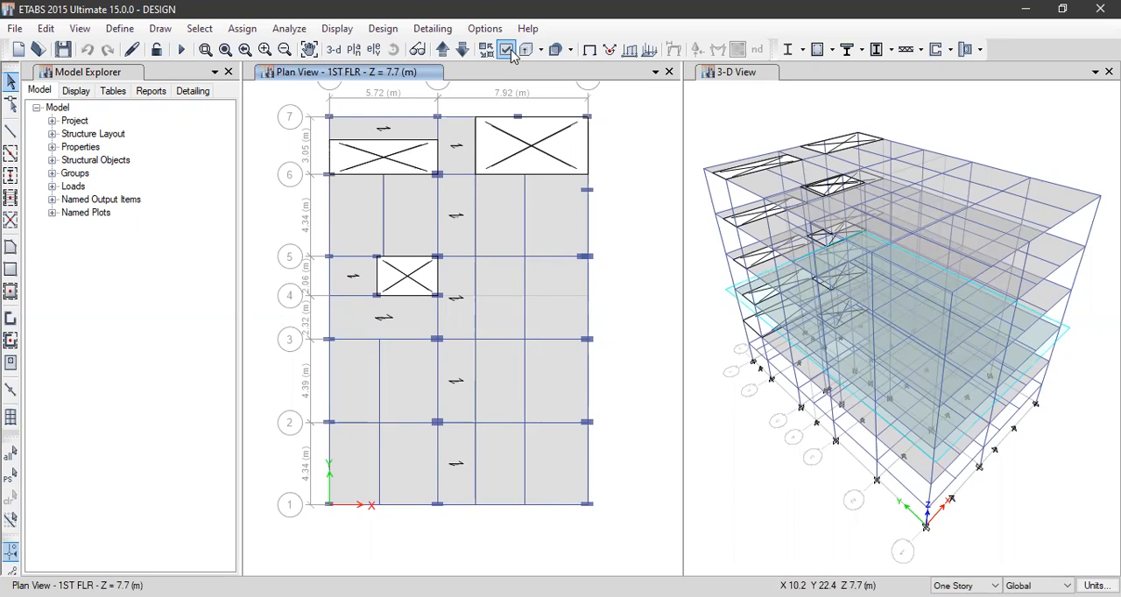
Show the frames extruded in all windows through the view options
key(ctrl+w)
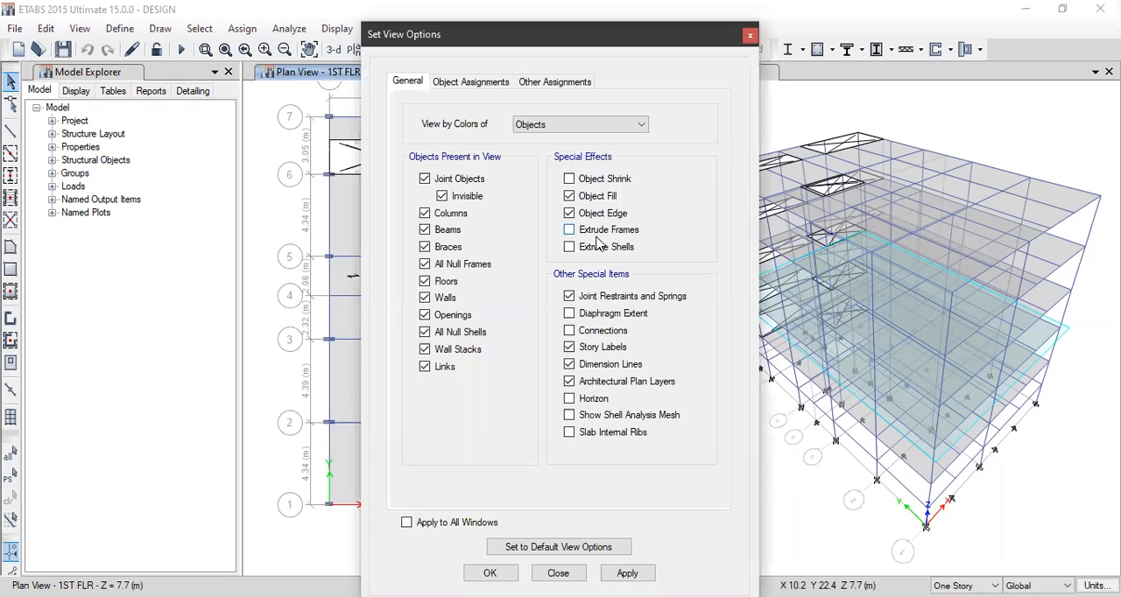
click(452, 520)
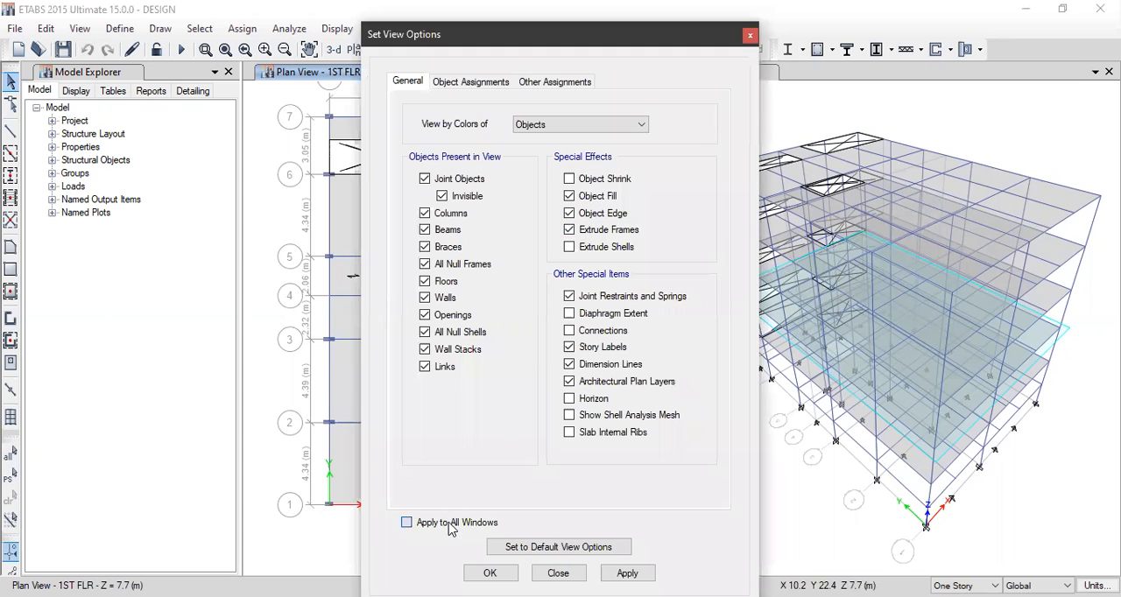
click(626, 573)
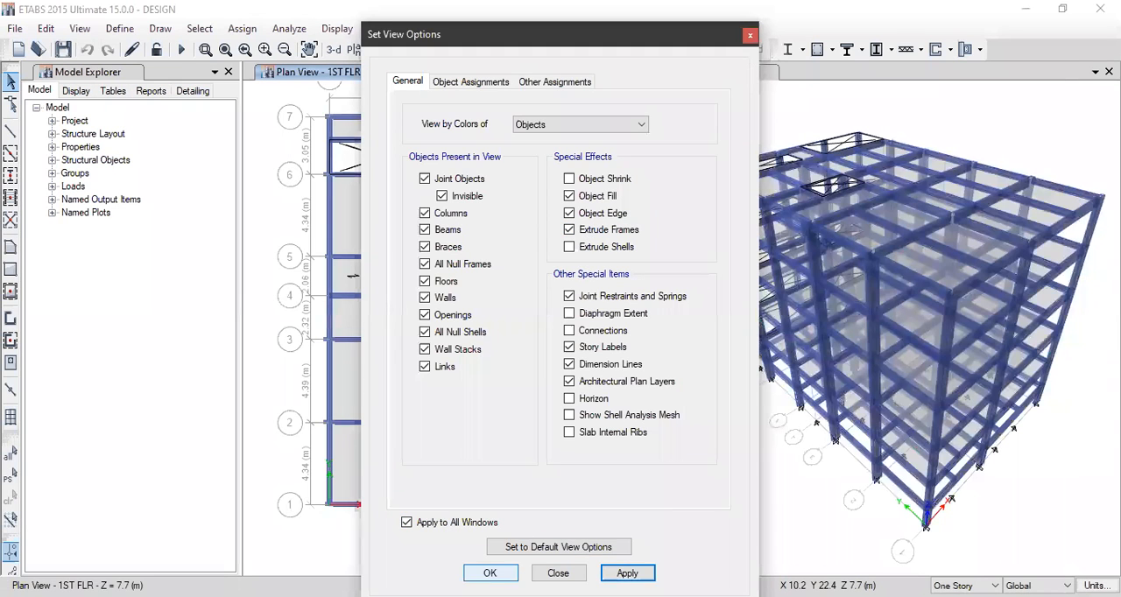
key(Return)
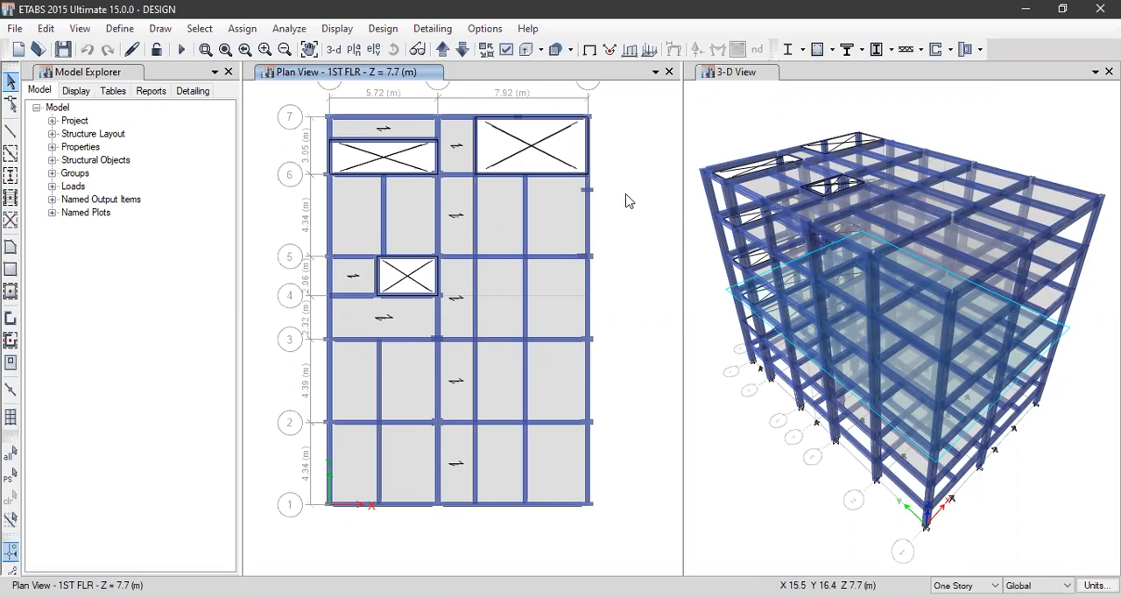
Run the analysis of the building model
click(285, 29)
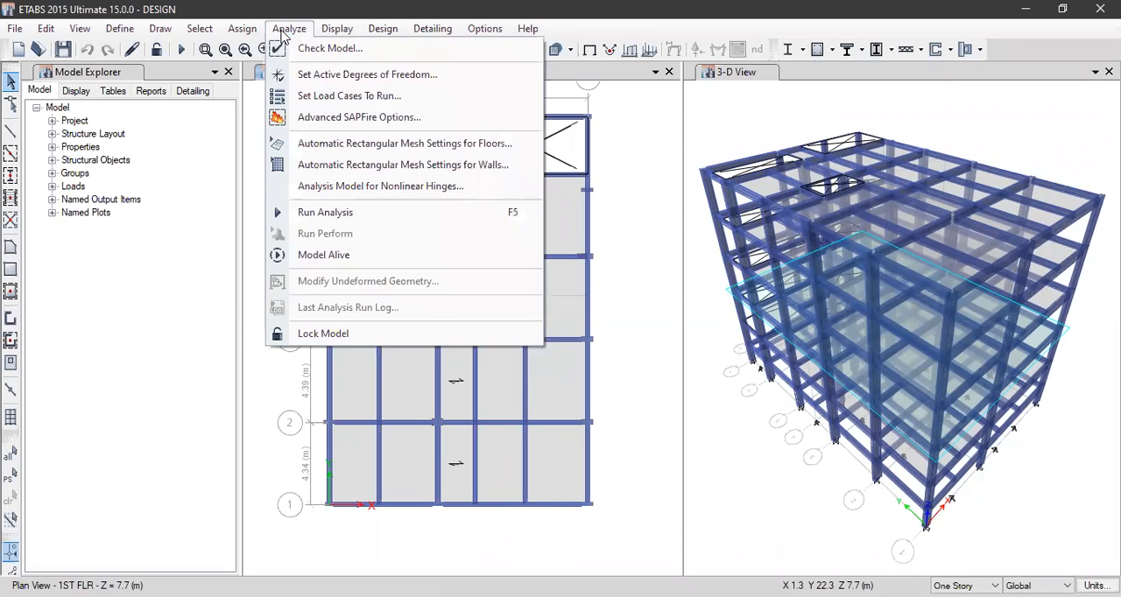
click(363, 218)
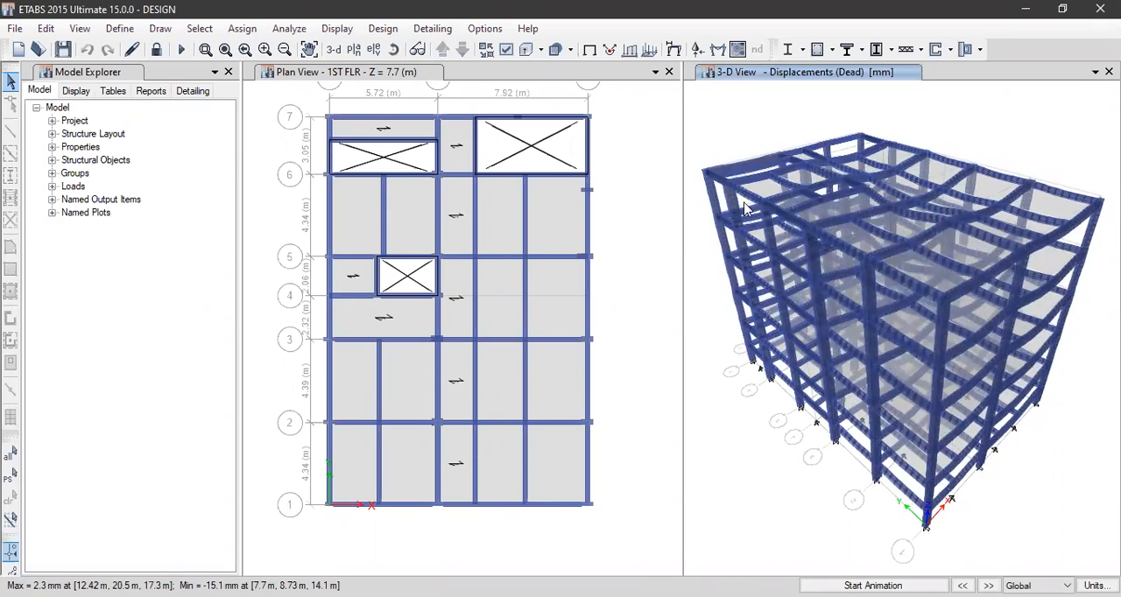
Turn off Extrude Frames and apply the view options to all windows
click(523, 50)
click(591, 230)
mouse_move(952, 161)
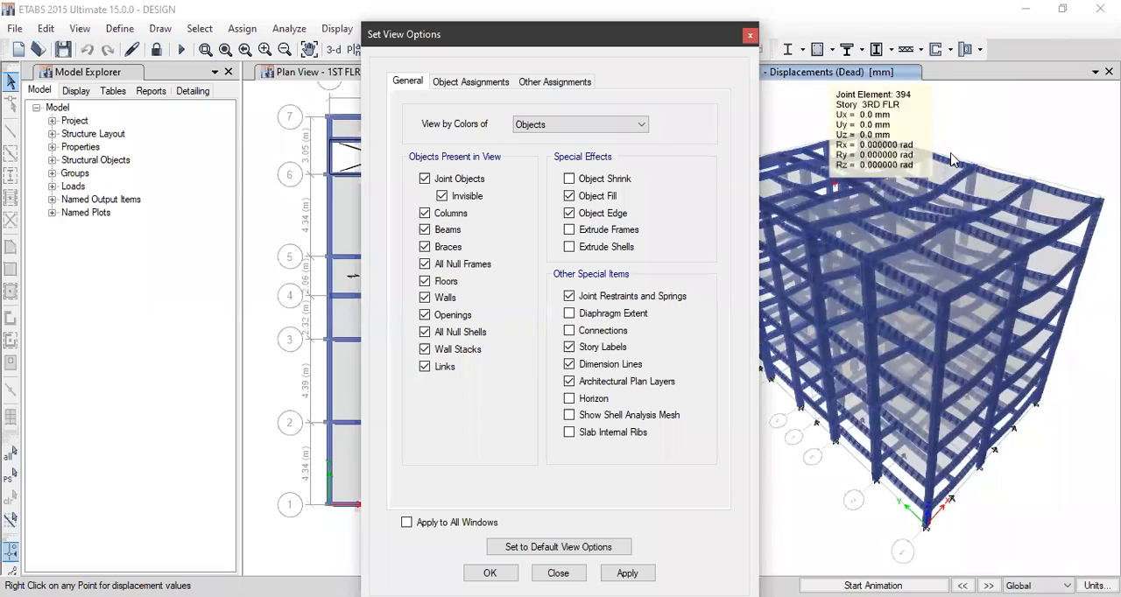
click(406, 522)
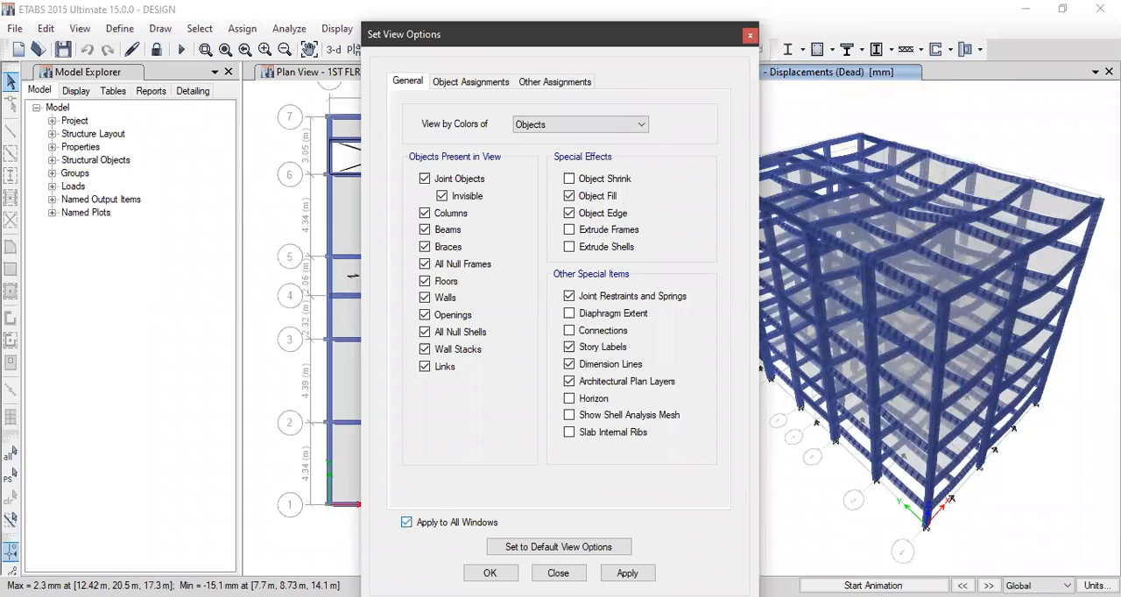
click(626, 573)
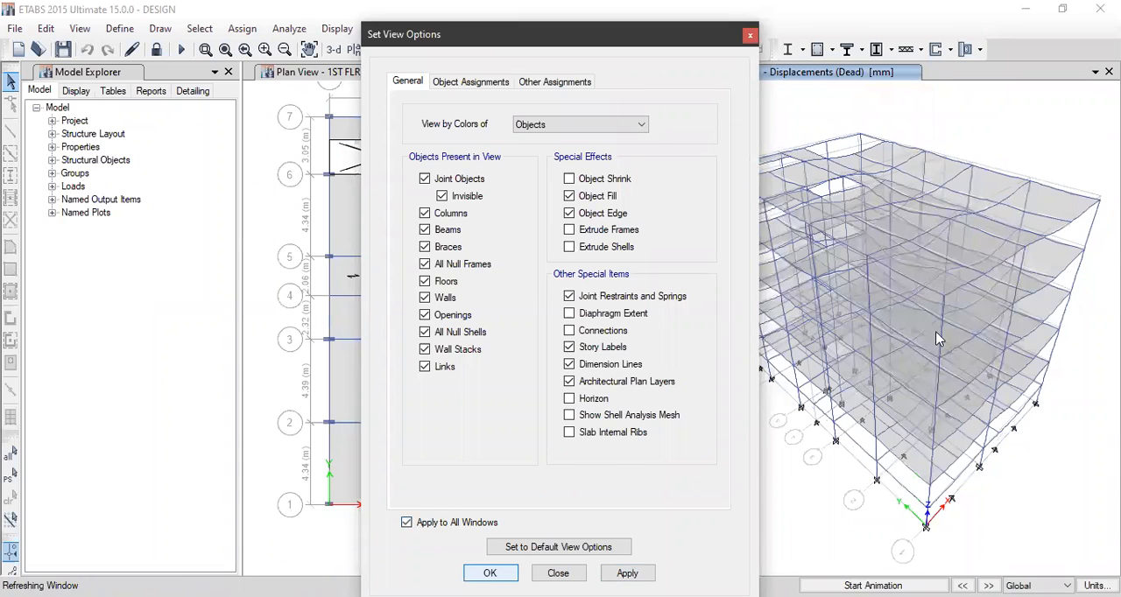
key(Return)
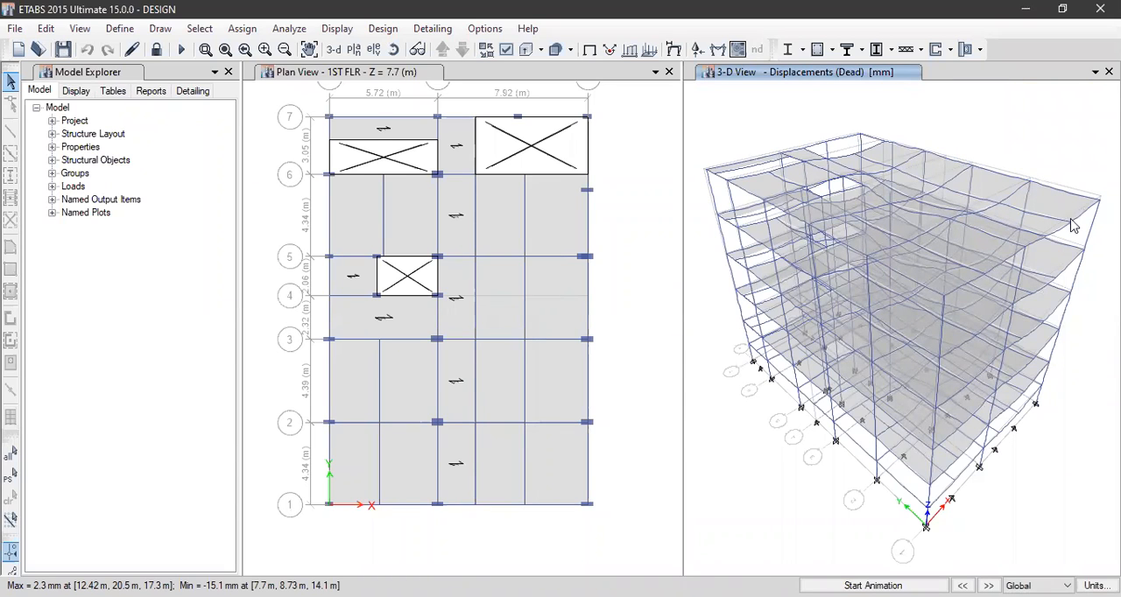
Inspect the dead load displacements at several joints of the deformed 3-D shape
mouse_move(1026, 252)
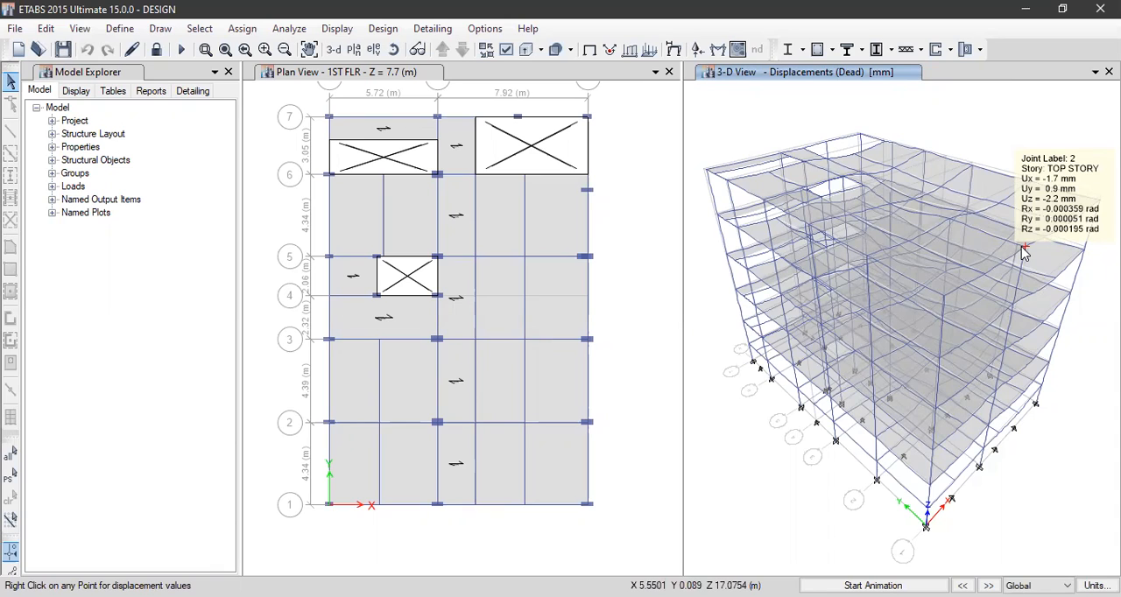
mouse_move(953, 226)
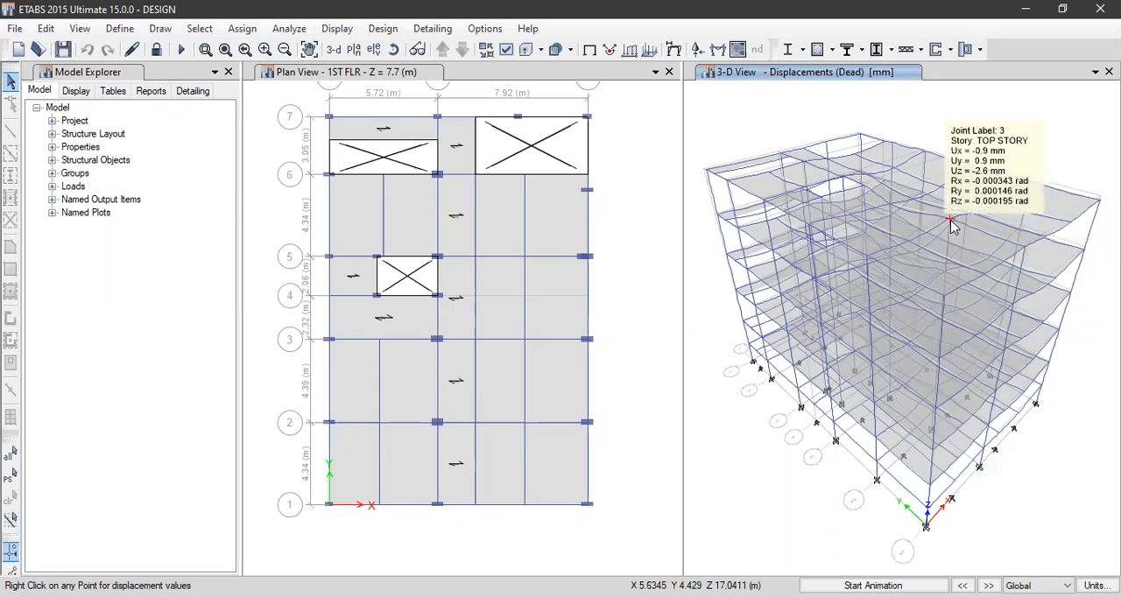
mouse_move(909, 246)
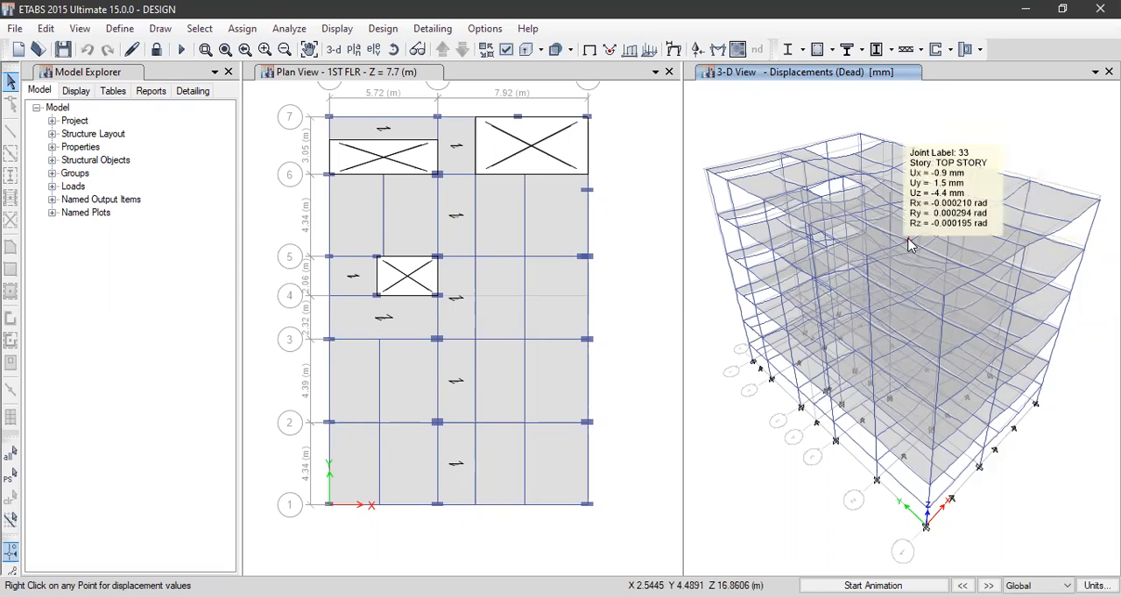
mouse_move(868, 264)
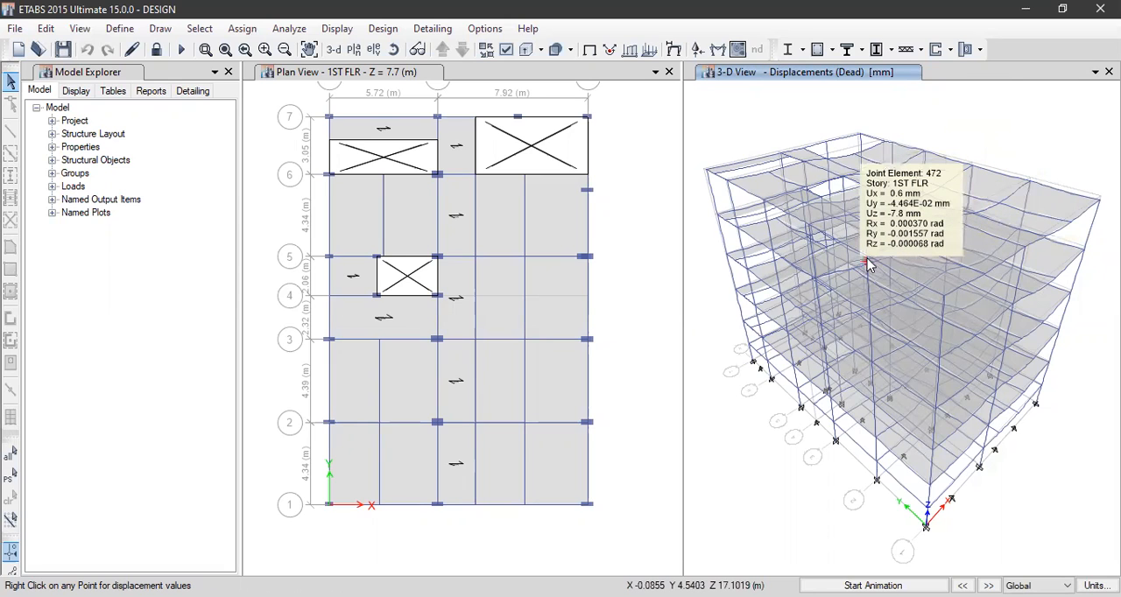
mouse_move(807, 228)
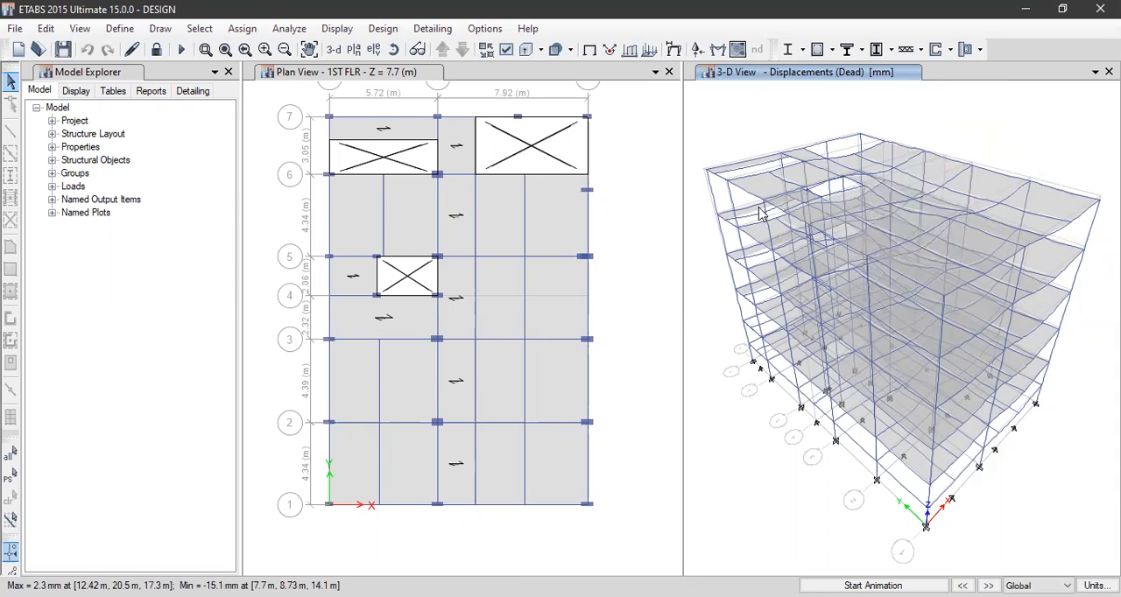
Display the Moment 3-3 force diagram of the frames for the Dead load case in the 3-D view
click(337, 28)
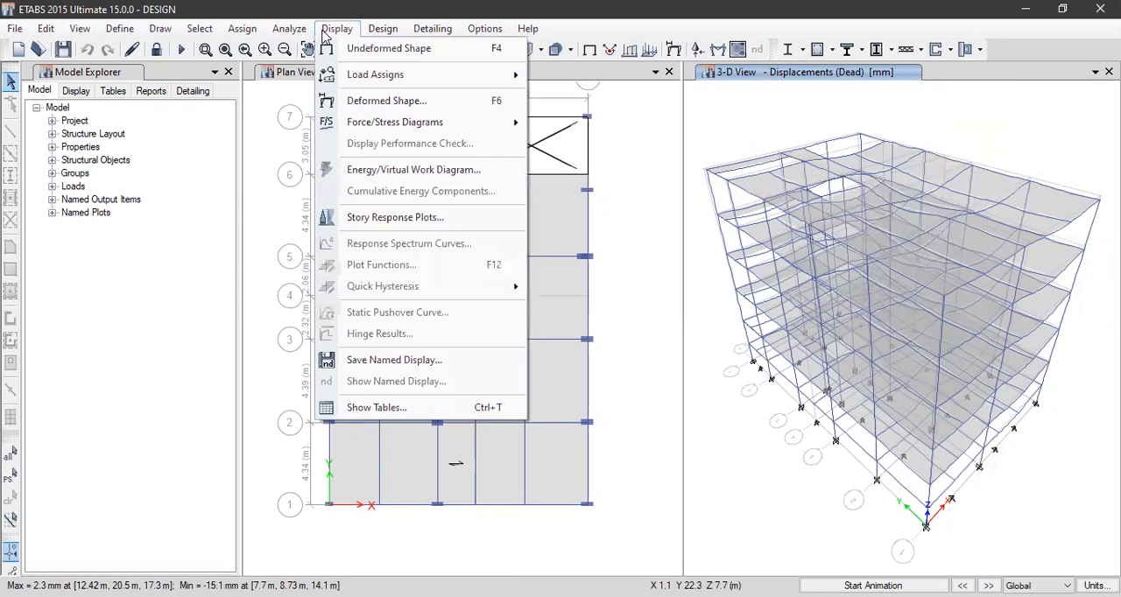
mouse_move(411, 124)
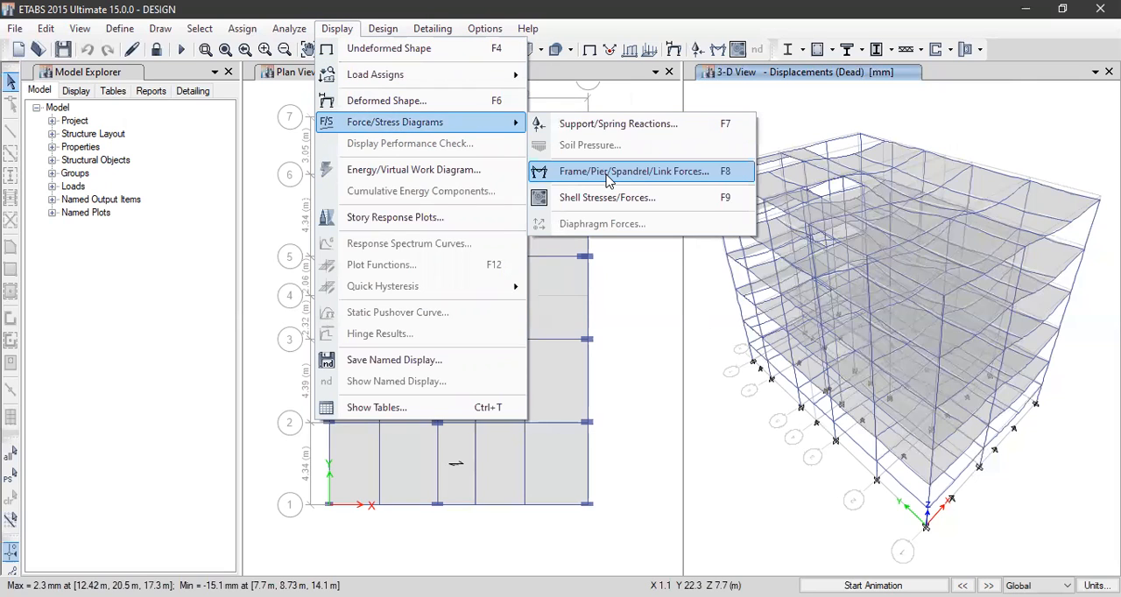
click(608, 175)
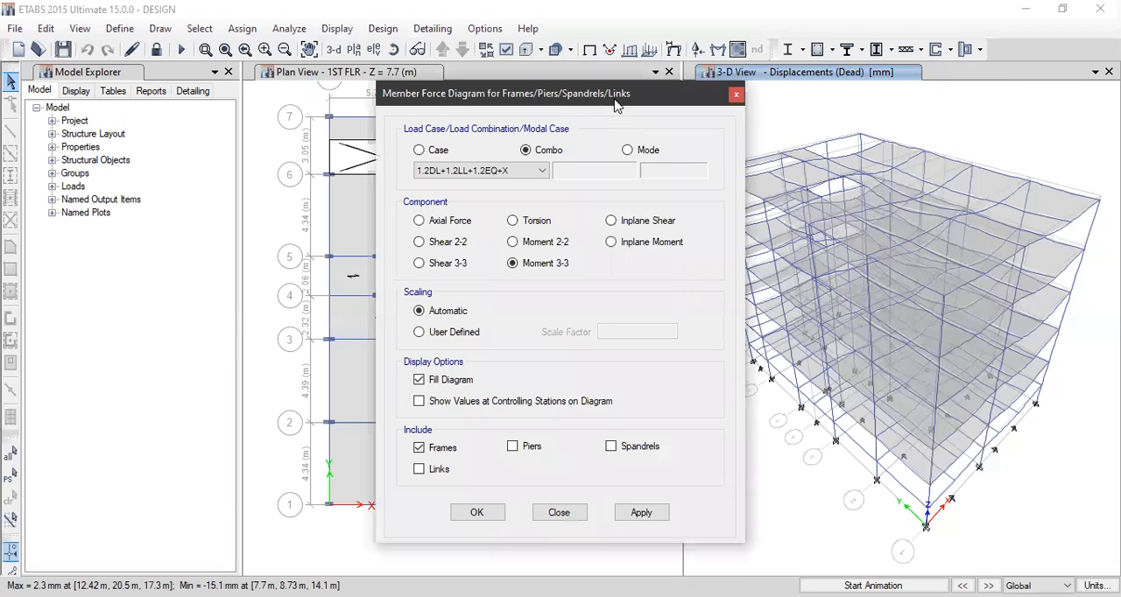
drag(614, 99, 441, 51)
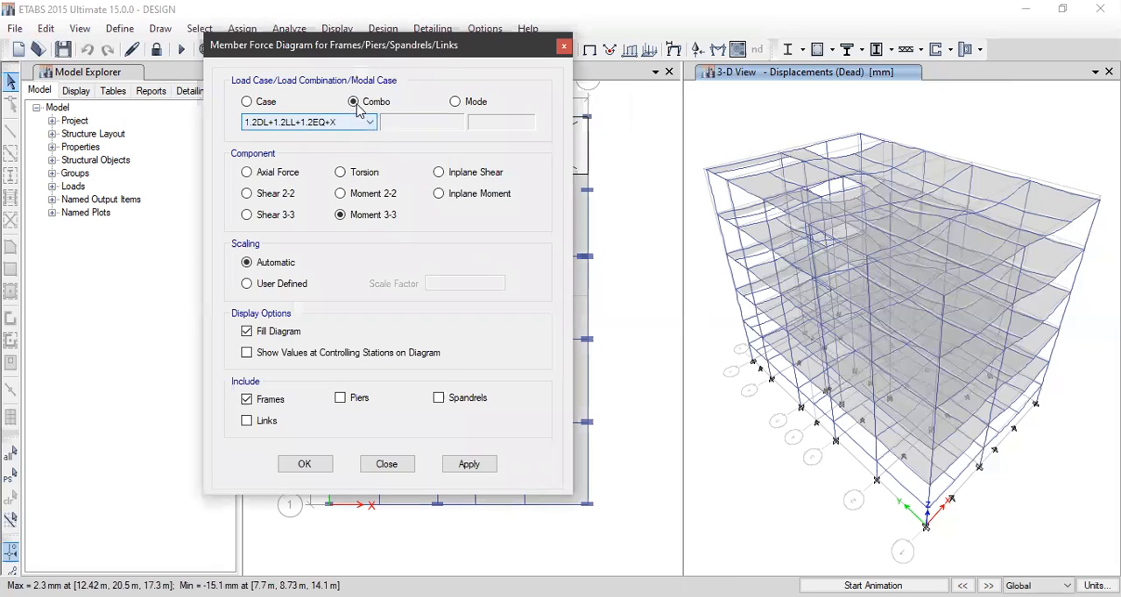
click(273, 105)
click(312, 123)
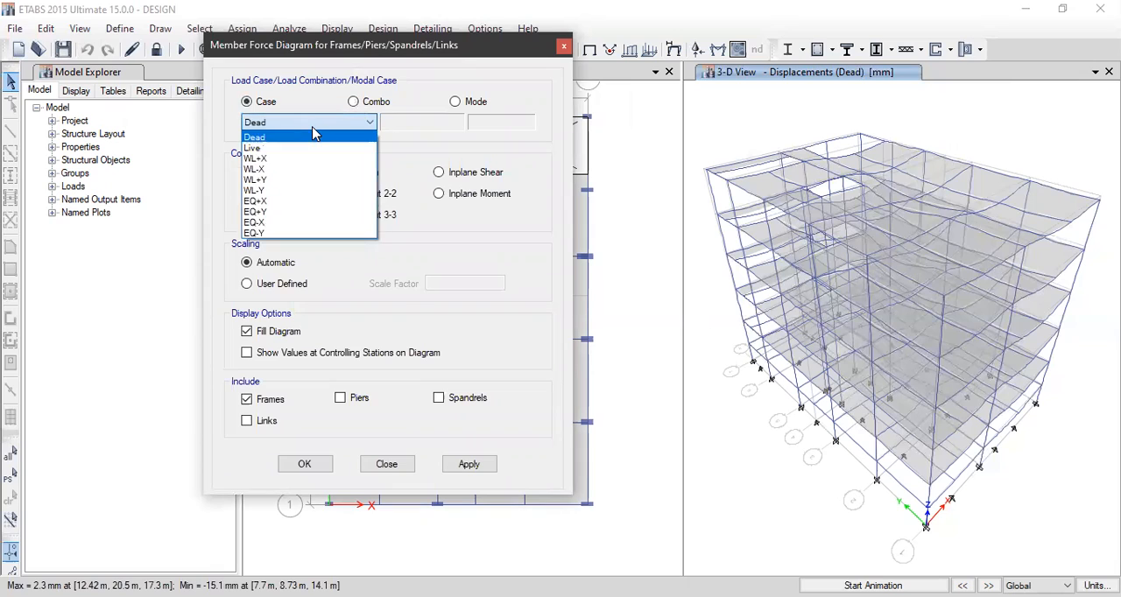
click(316, 133)
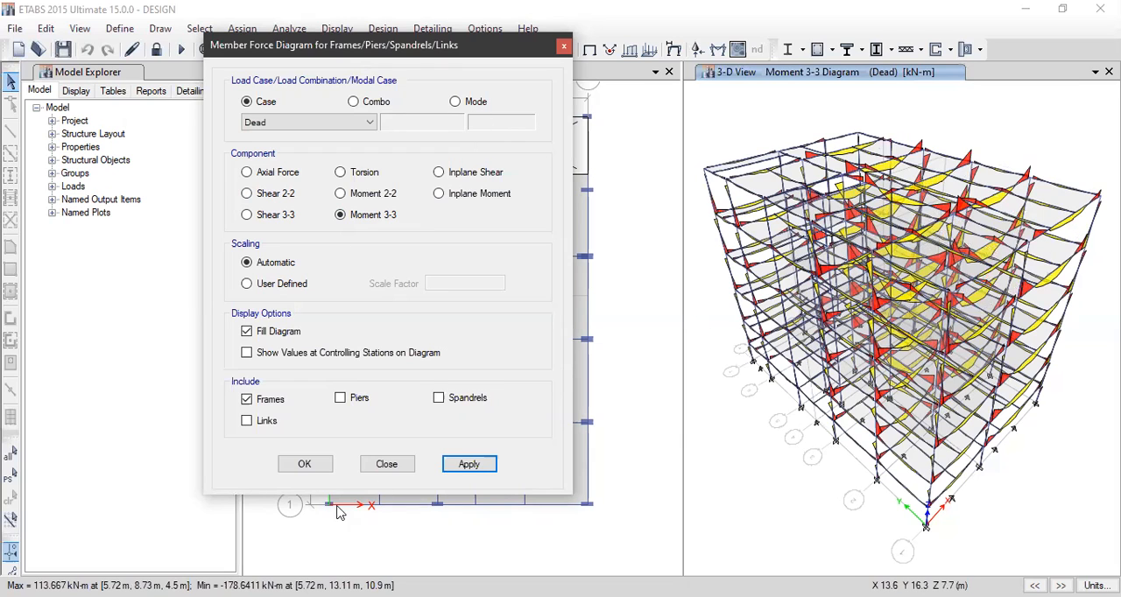
click(302, 465)
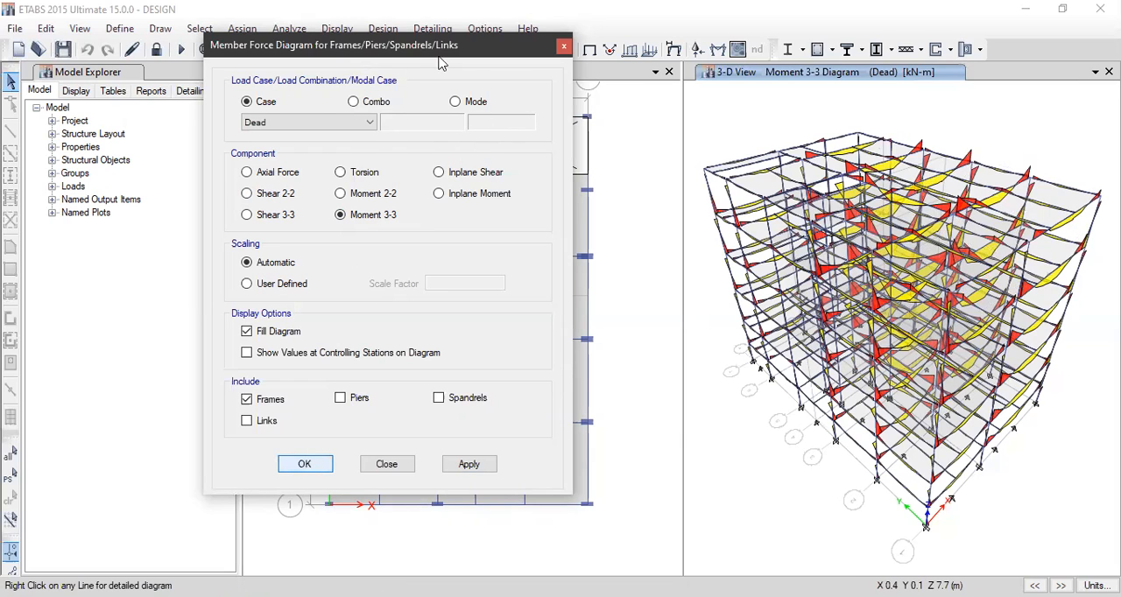
Switch the 3-D window to elevation A and inspect the moment values along the third-floor beams
click(377, 52)
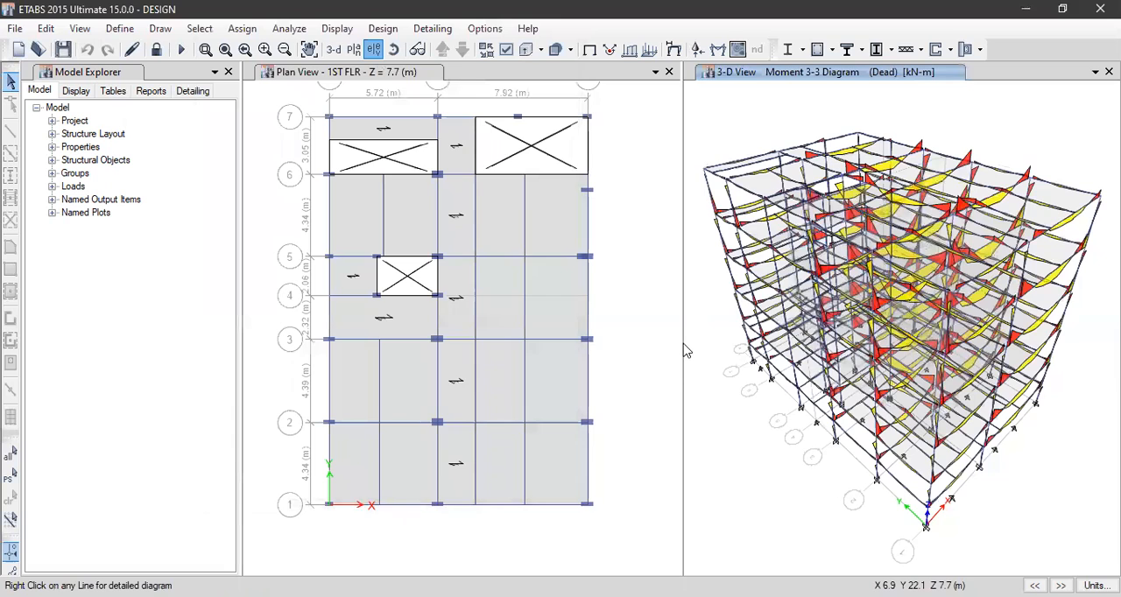
click(624, 510)
click(481, 512)
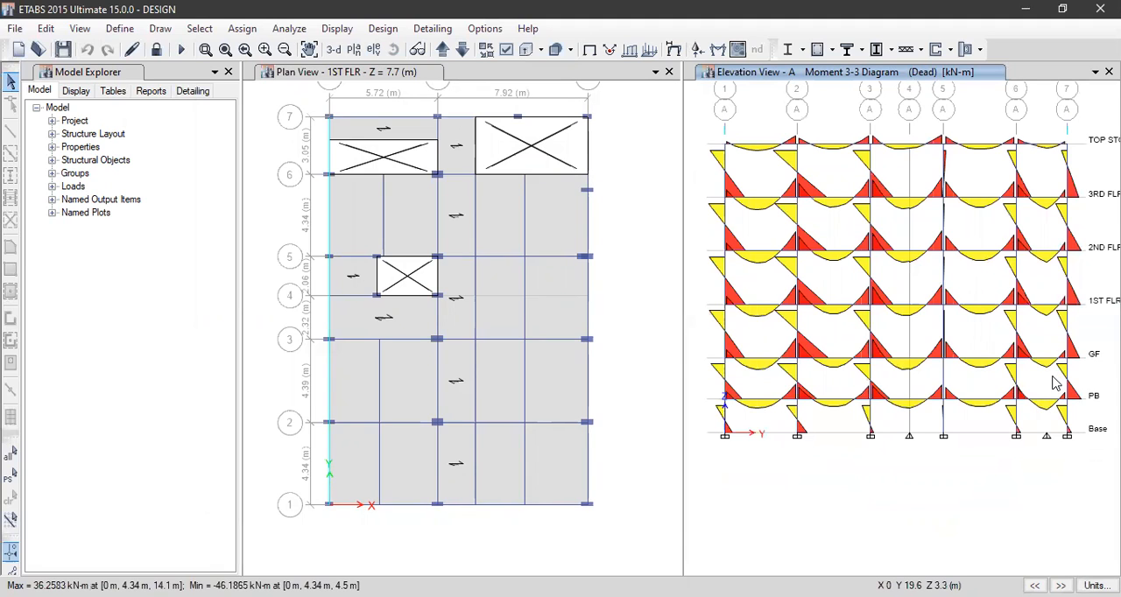
click(359, 121)
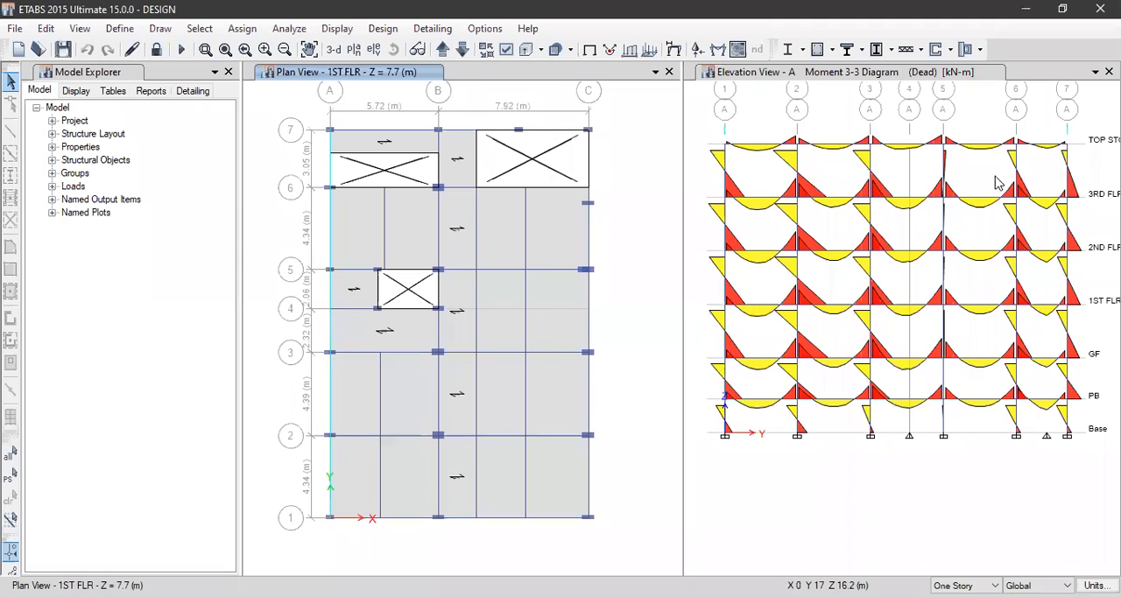
middle_drag(1016, 224, 1004, 216)
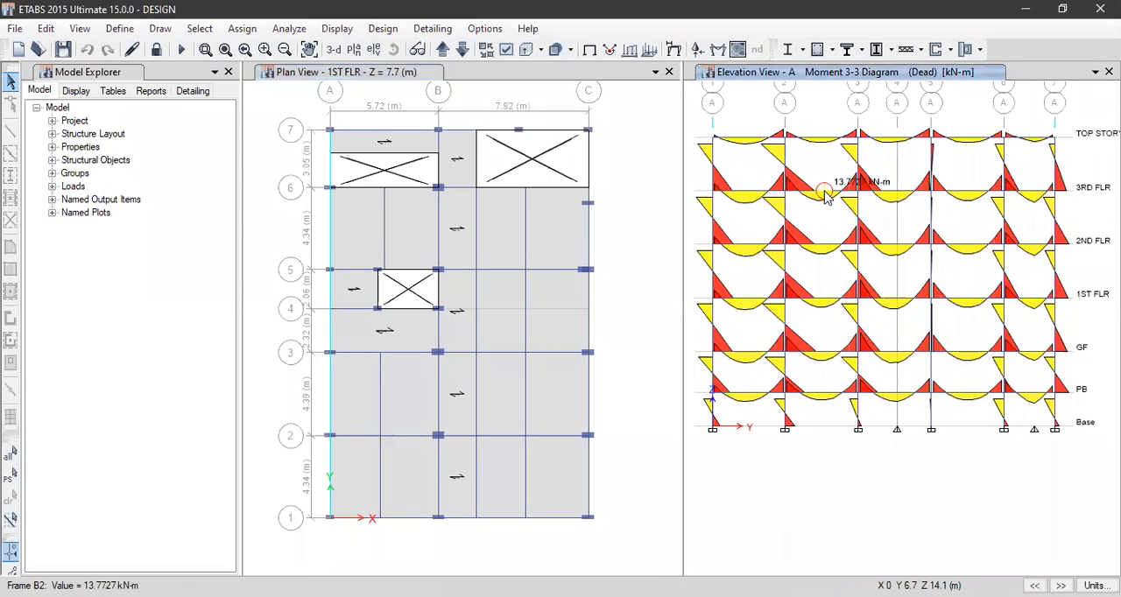
mouse_move(939, 196)
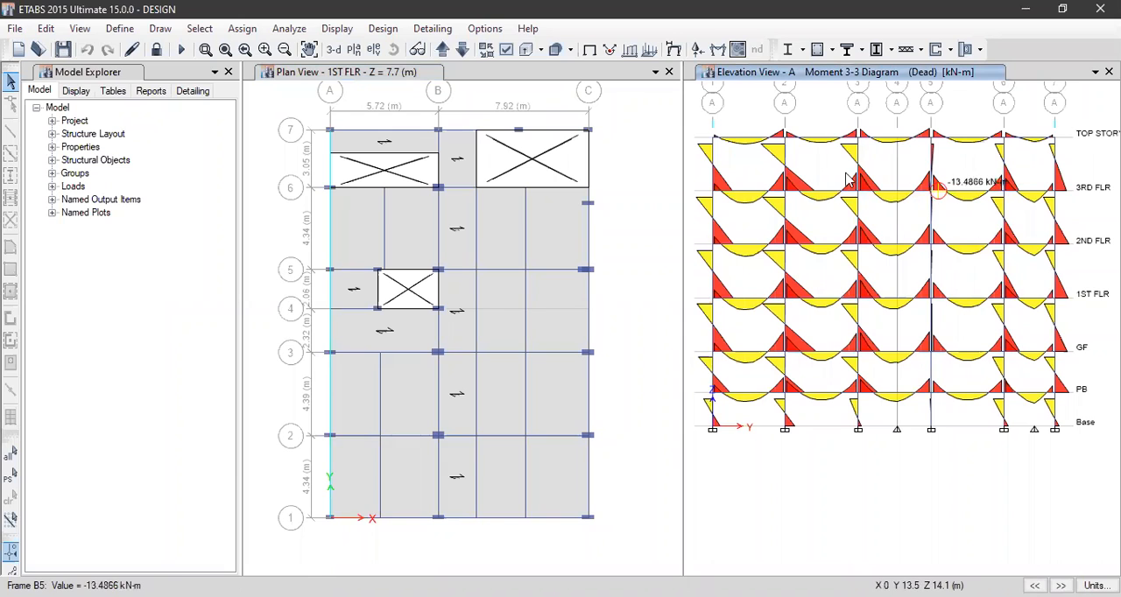
Display the Shear 2-2 force diagram for the Dead load case on elevation A
click(337, 33)
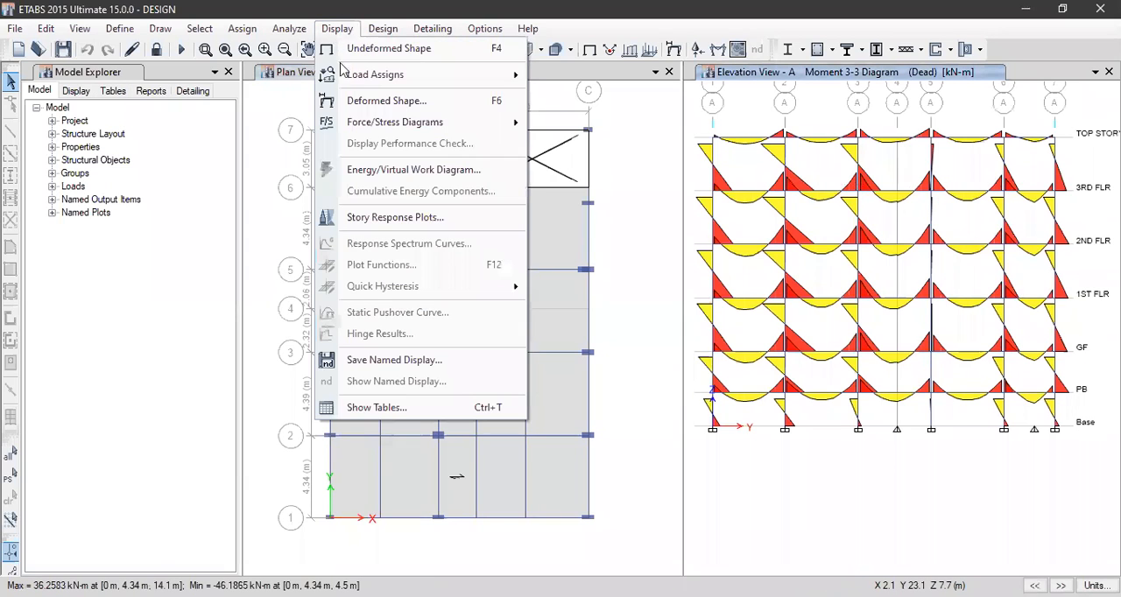
mouse_move(354, 128)
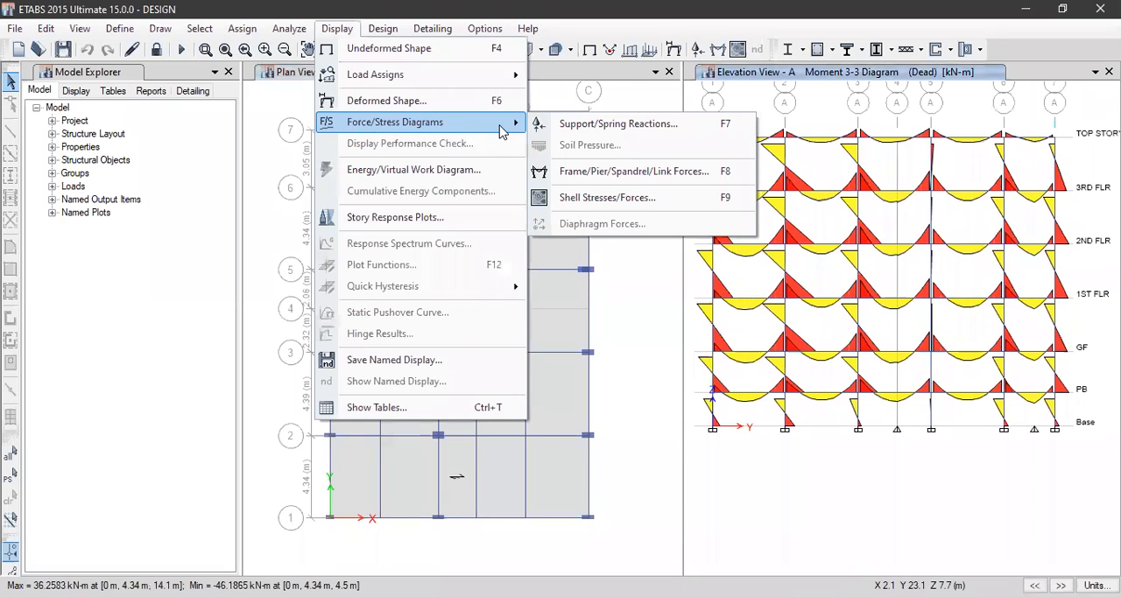
click(608, 173)
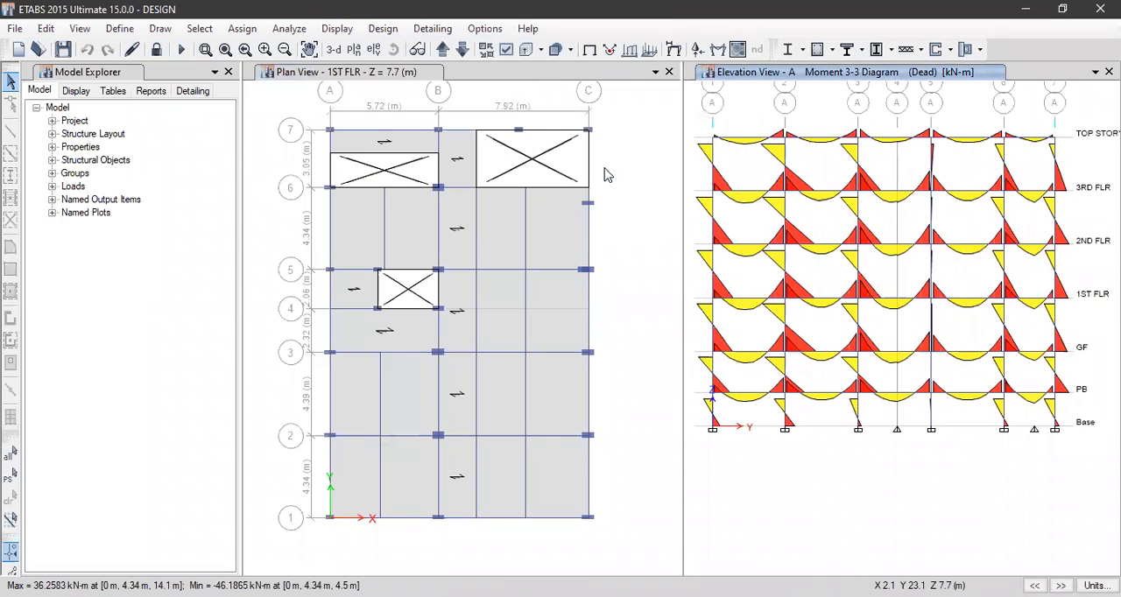
click(468, 464)
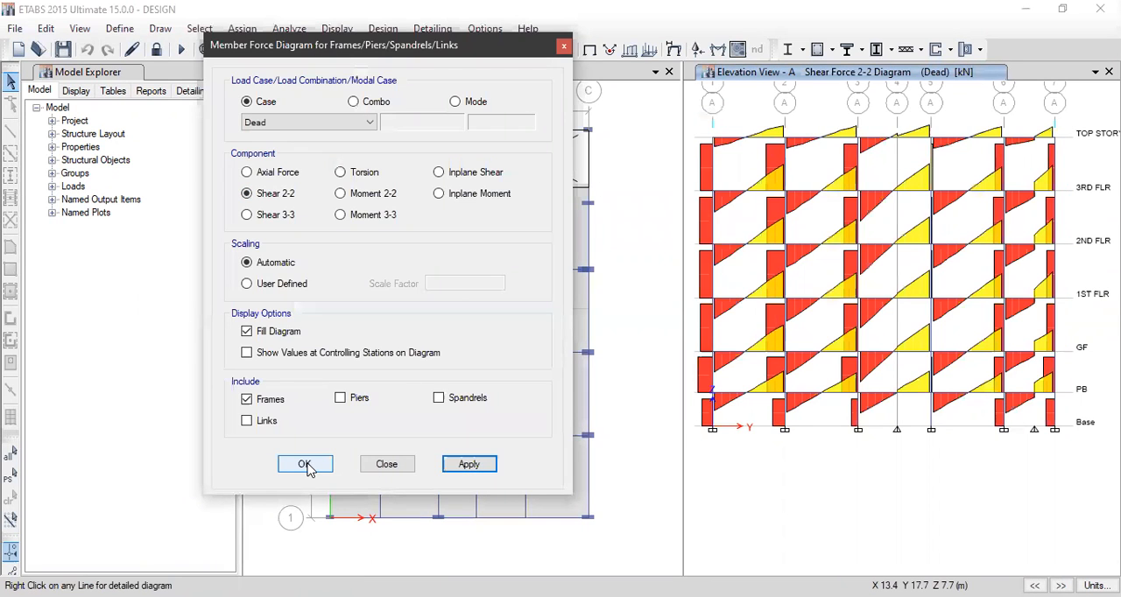
click(373, 464)
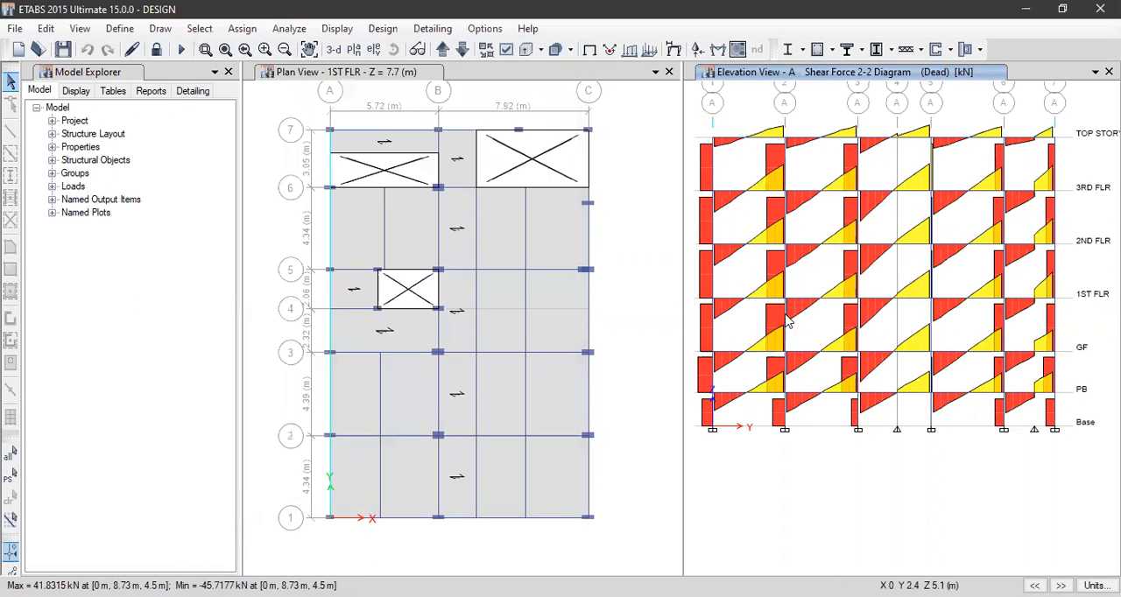
mouse_move(855, 198)
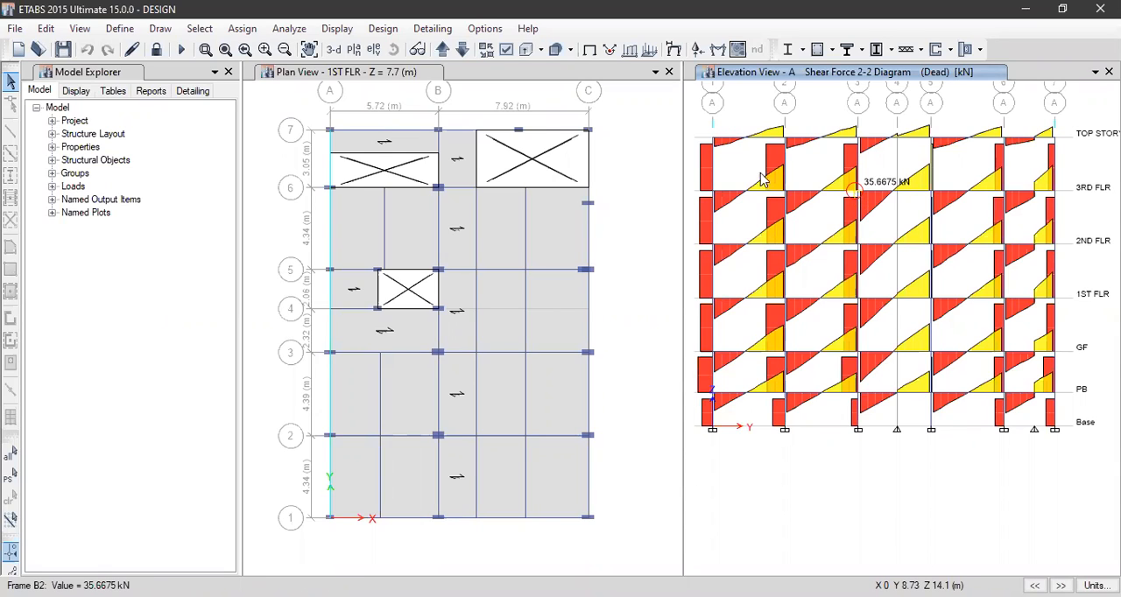
Display the Shear 3-3 force diagram for the Dead load case on elevation A
click(338, 28)
mouse_move(394, 123)
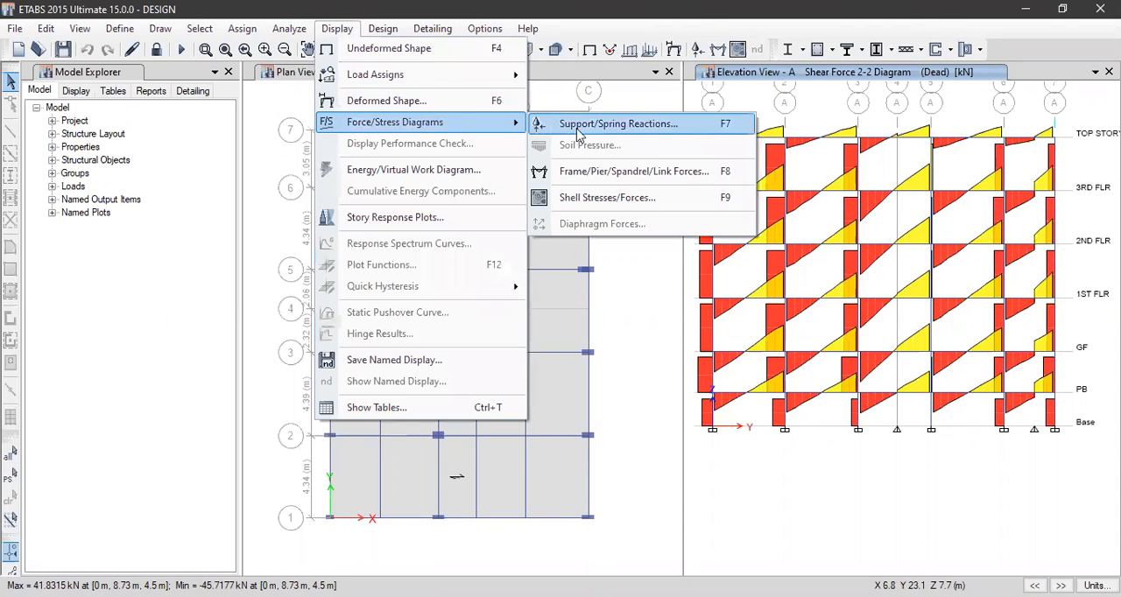
click(584, 173)
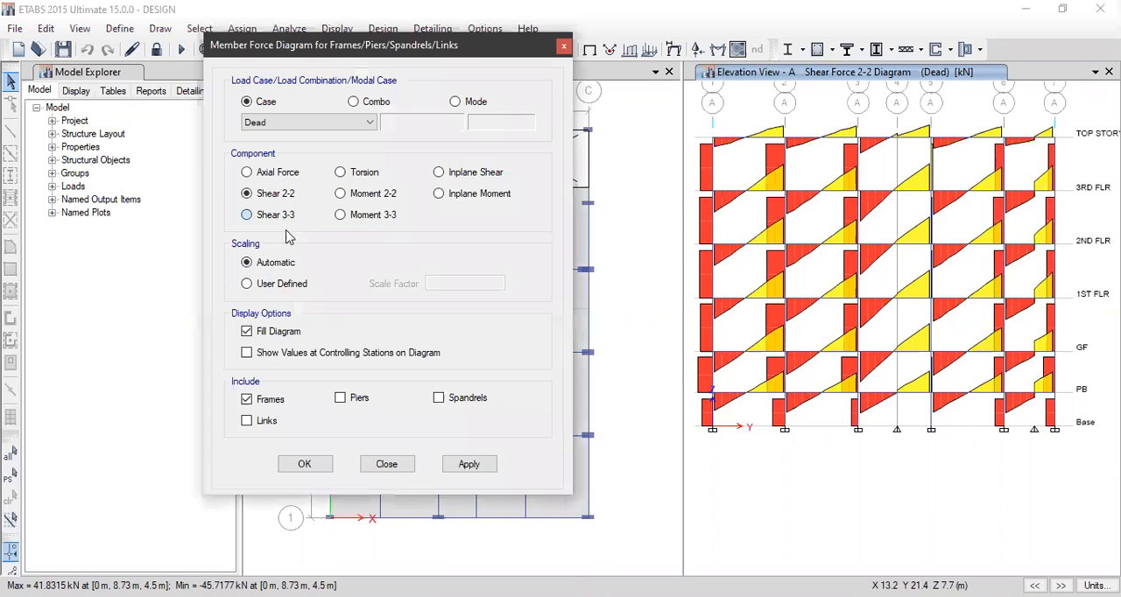
click(467, 474)
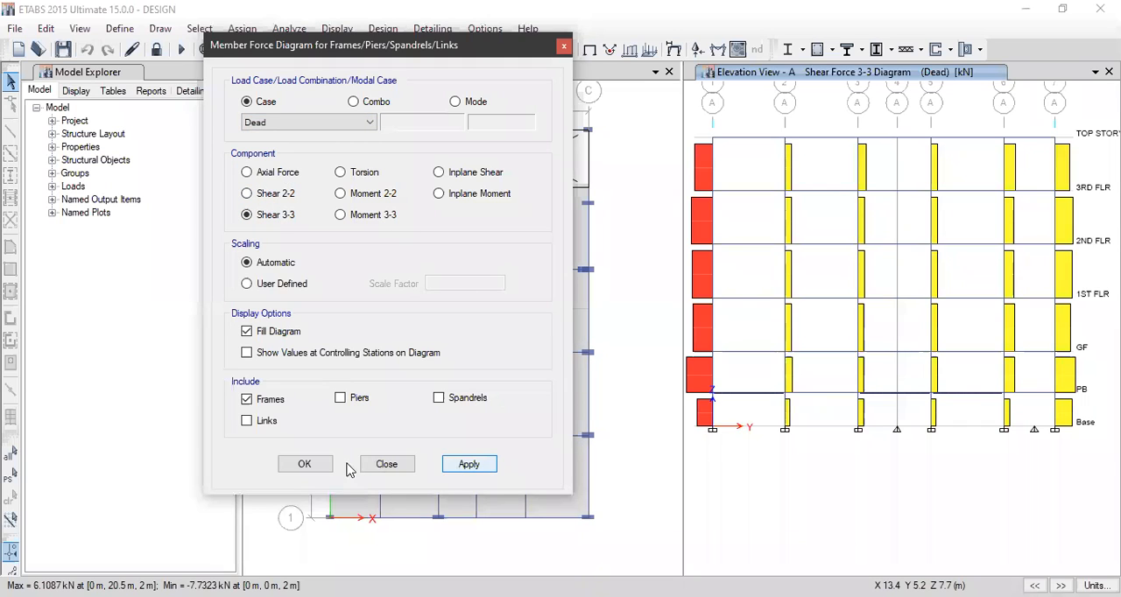
click(303, 464)
Show the Dead case deformed shape on elevation A and inspect joint displacements along grid 3 and the second floor
click(336, 28)
click(385, 102)
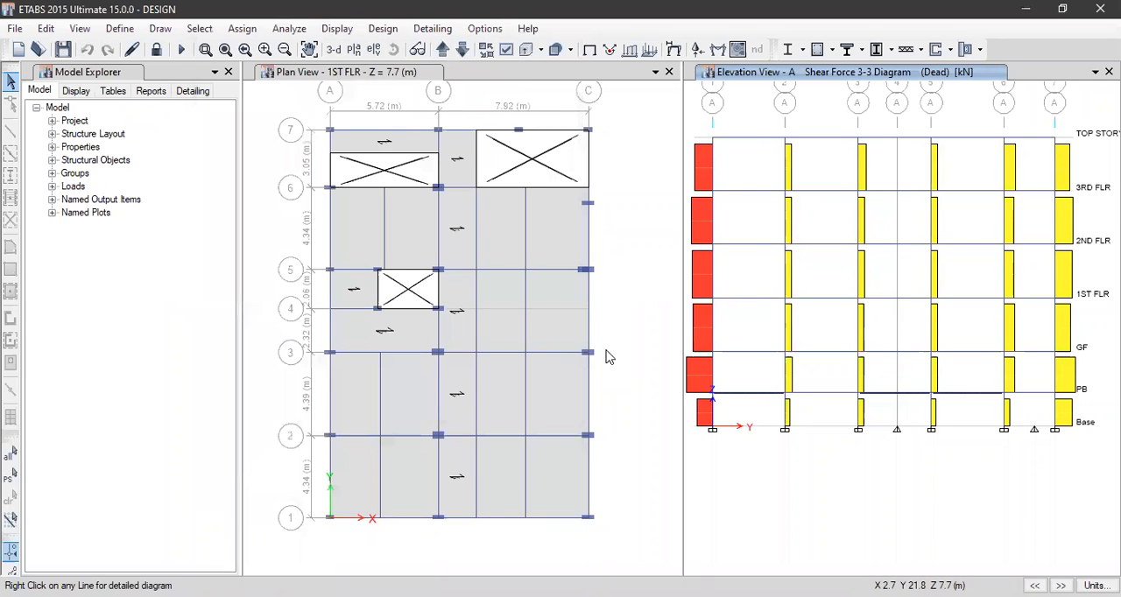
click(641, 529)
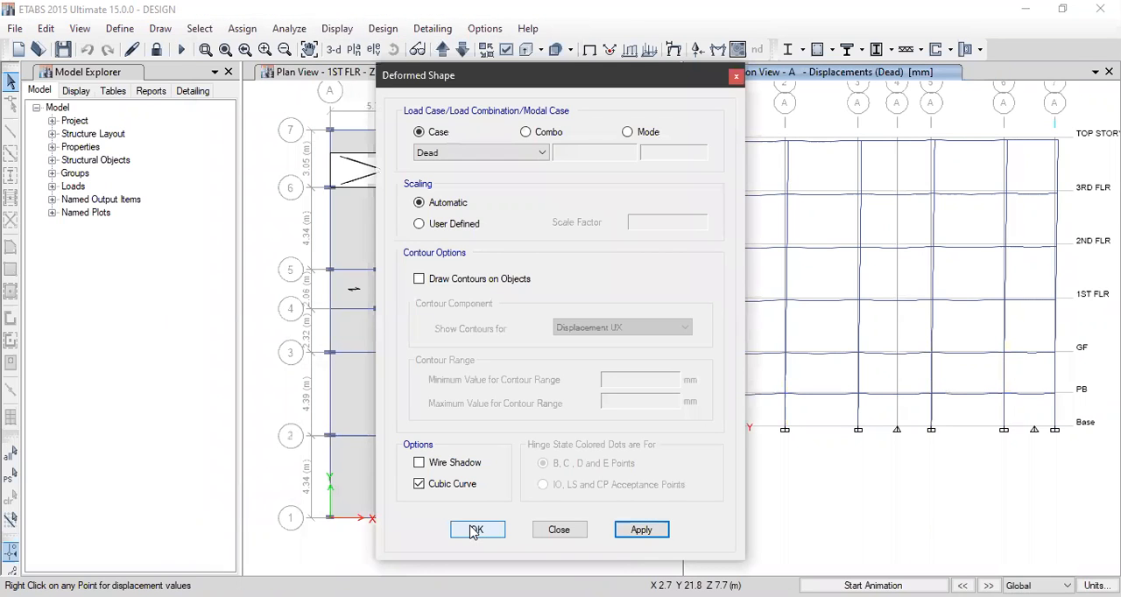
click(474, 532)
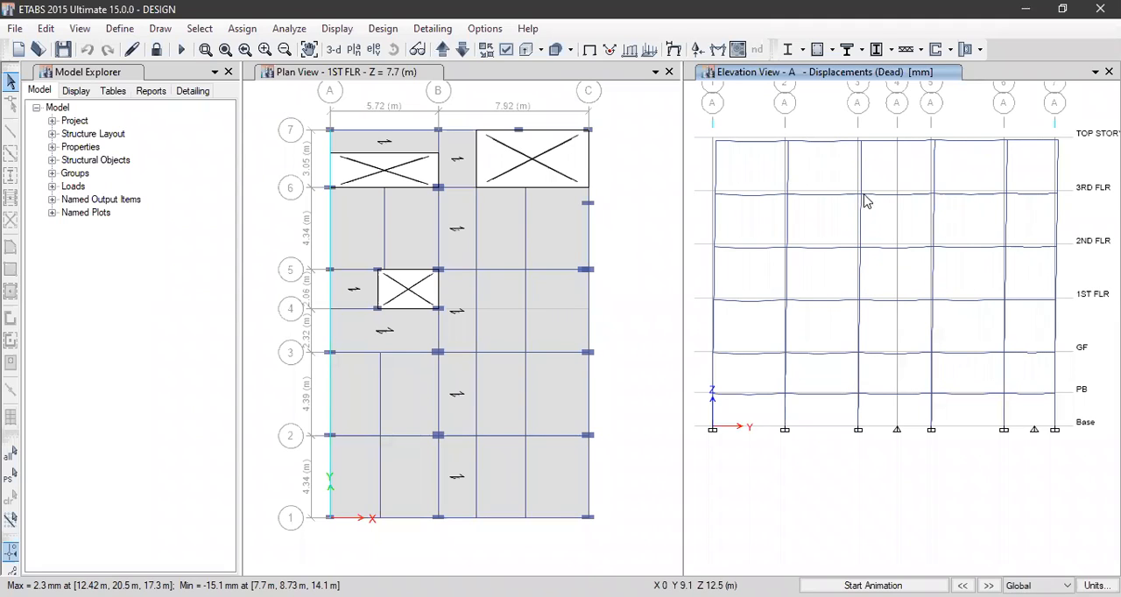
mouse_move(862, 145)
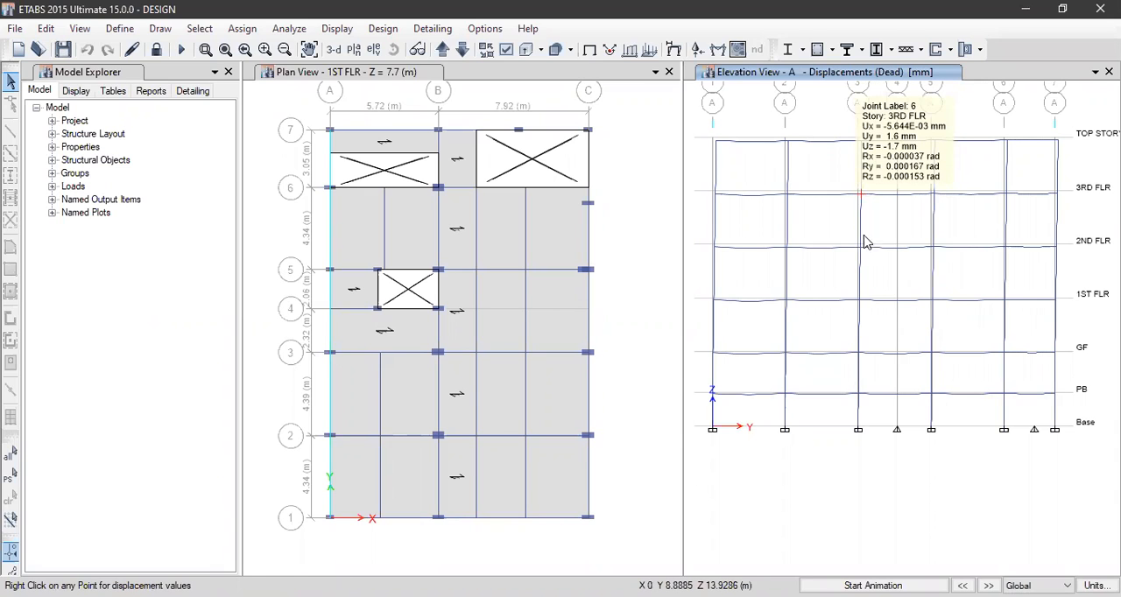
mouse_move(864, 256)
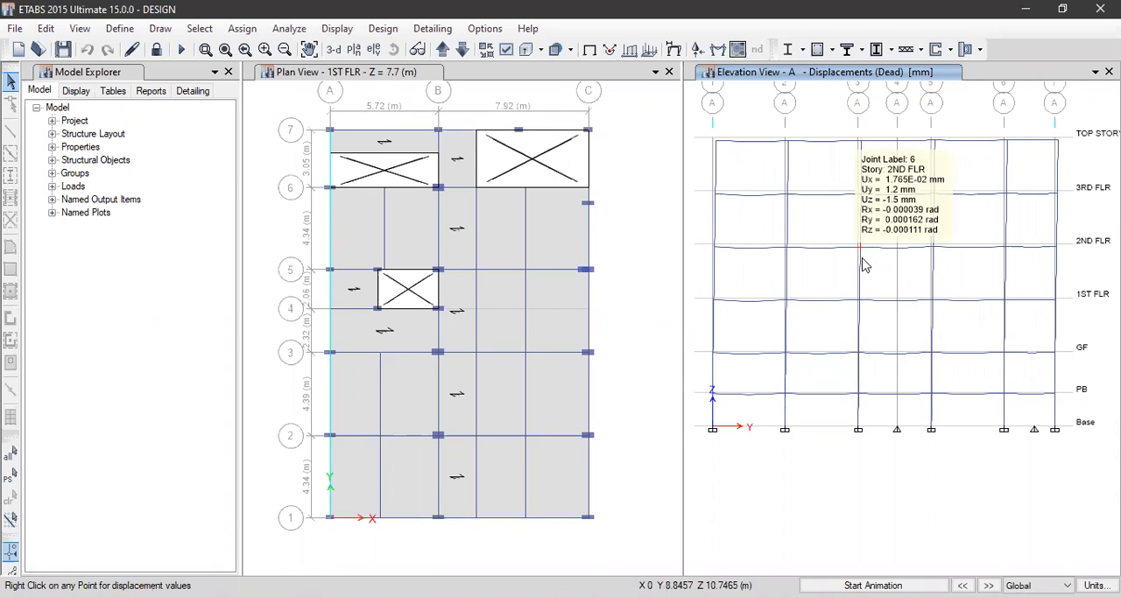
mouse_move(861, 304)
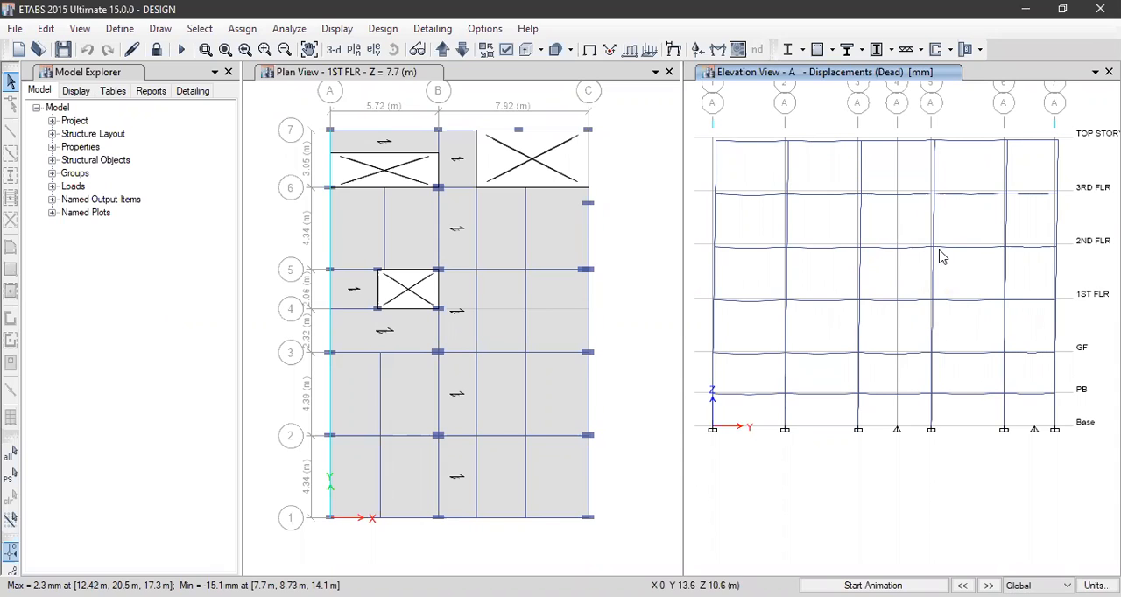
mouse_move(932, 249)
mouse_move(1007, 253)
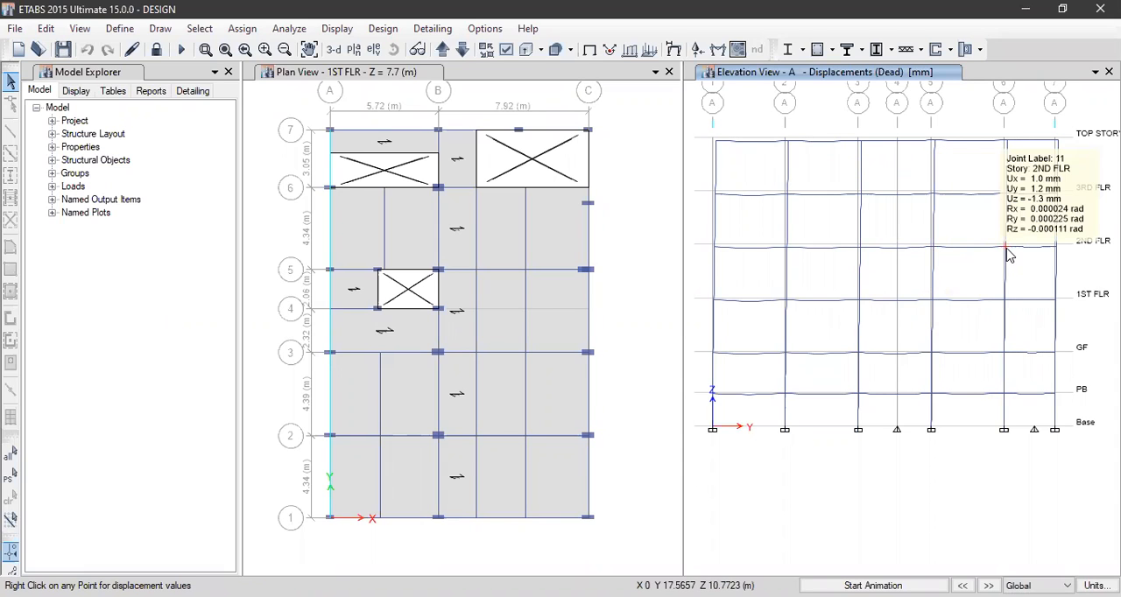
mouse_move(1058, 253)
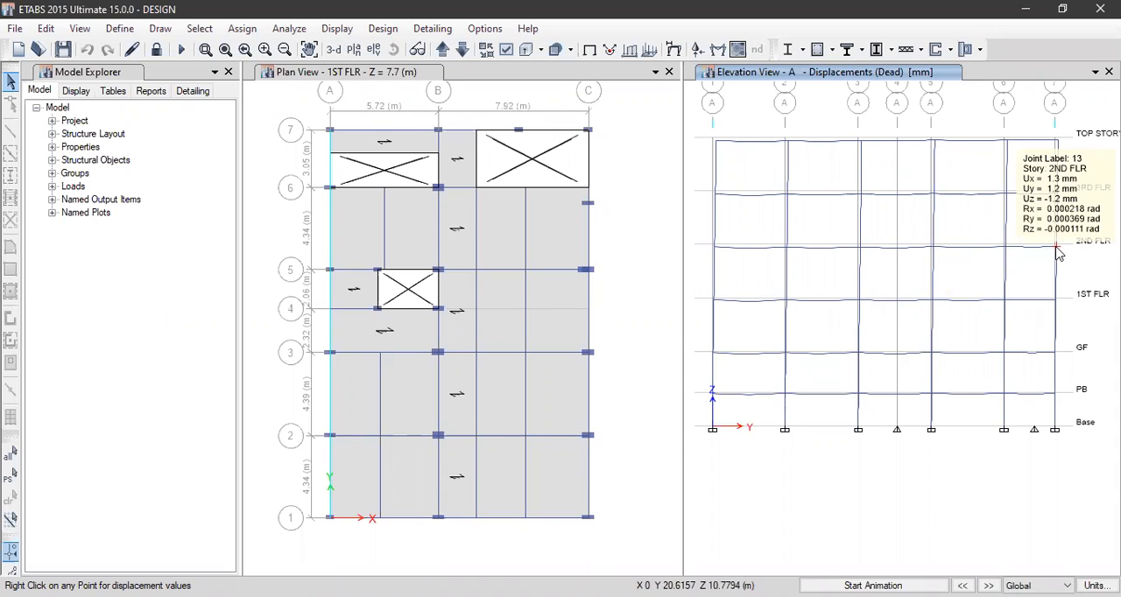
Return elevation A to the undeformed shape and run the concrete frame design/check
click(337, 28)
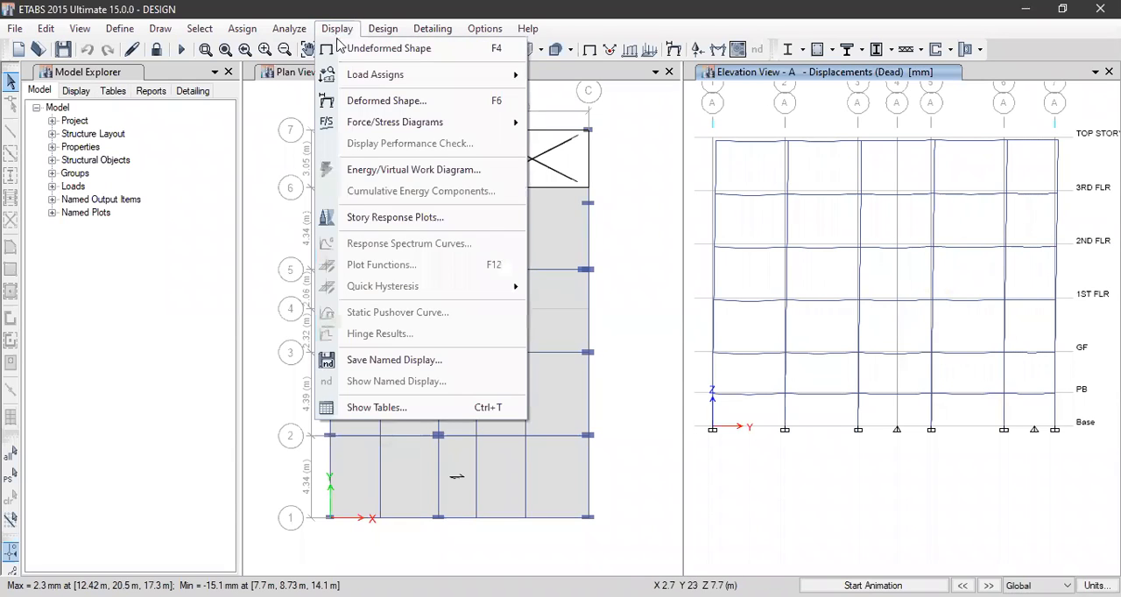
click(354, 50)
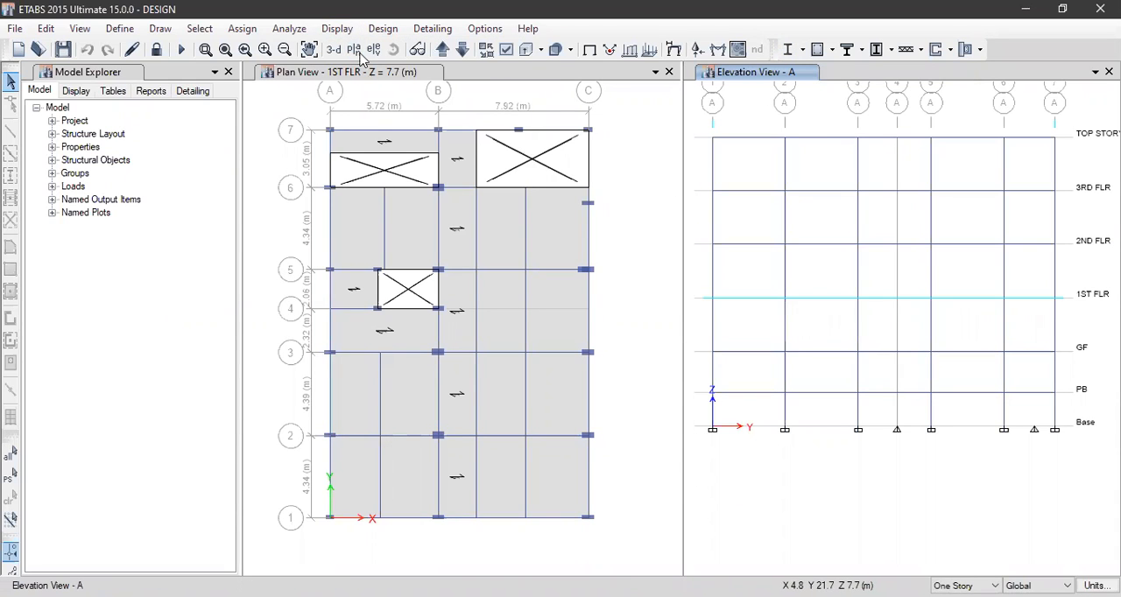
click(381, 29)
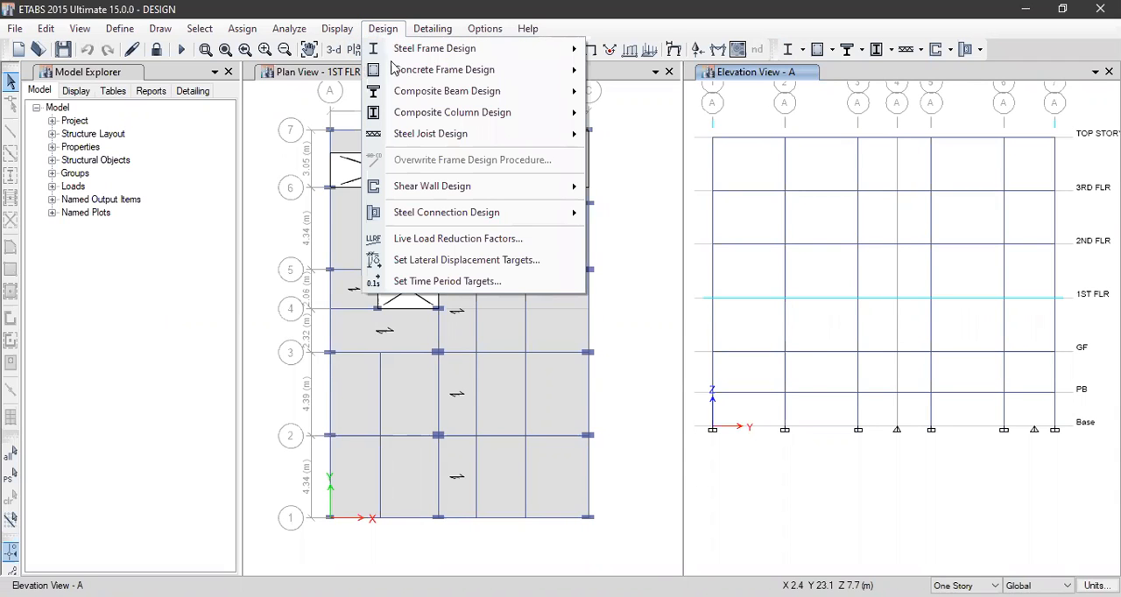
mouse_move(396, 76)
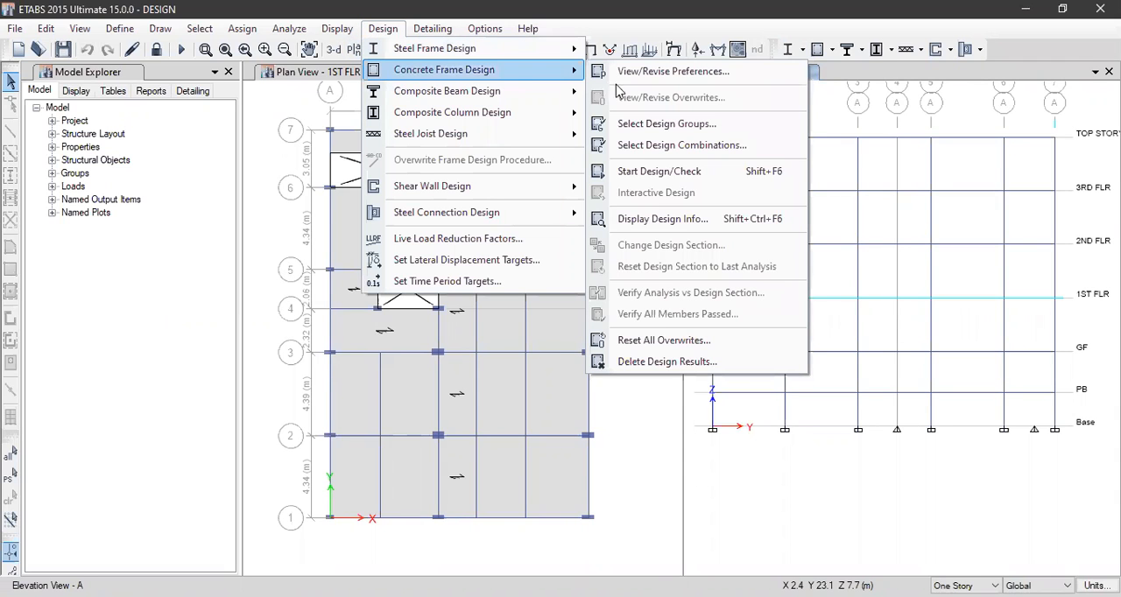
click(704, 174)
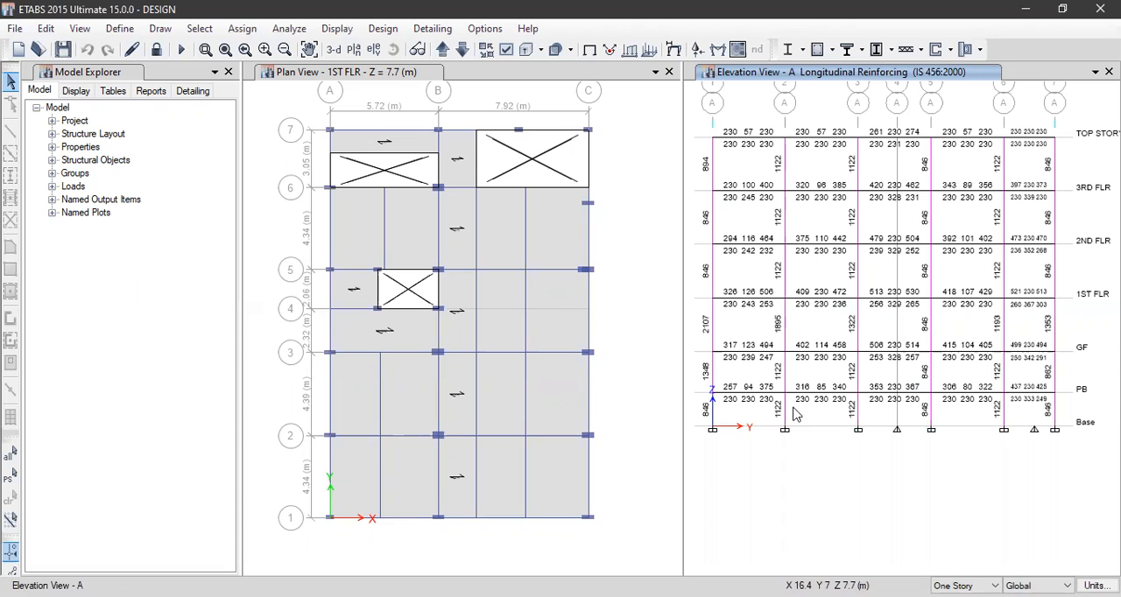
Examine the longitudinal reinforcing areas of the lower-storey beams and columns on elevation A
scroll(800, 405, up, 5)
middle_drag(758, 387, 916, 347)
scroll(916, 364, down, 5)
scroll(846, 364, up, 5)
middle_drag(821, 369, 904, 397)
scroll(852, 409, up, 5)
middle_drag(837, 399, 882, 385)
scroll(887, 371, down, 5)
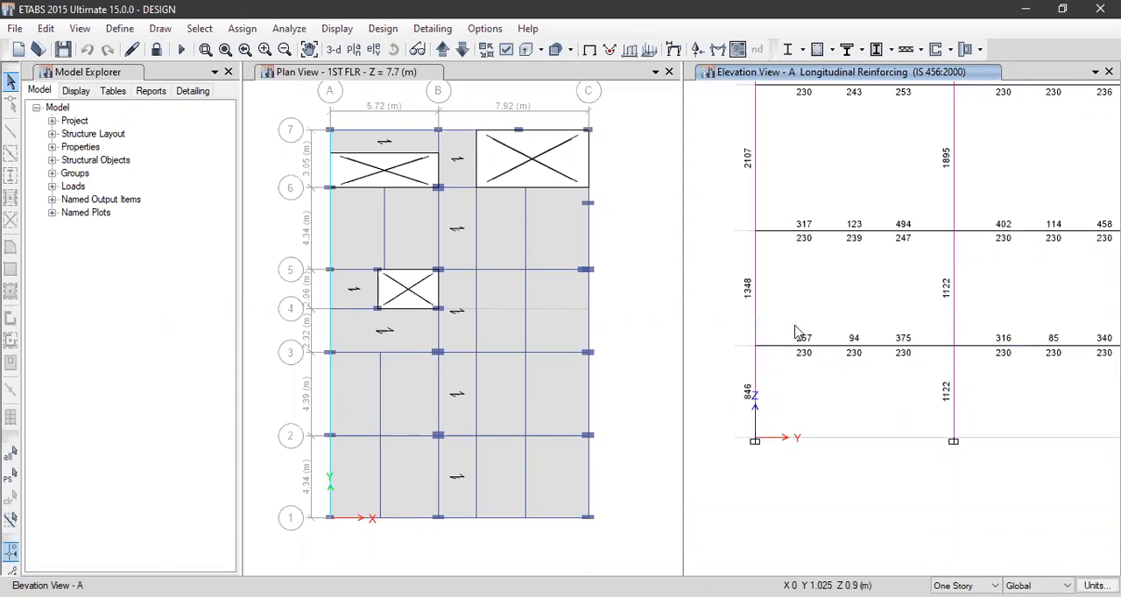
Inspect the longitudinal reinforcing of the lowest beam between grids 1 and 2, plus the grid 1 column directly above it, on elevation A
click(777, 347)
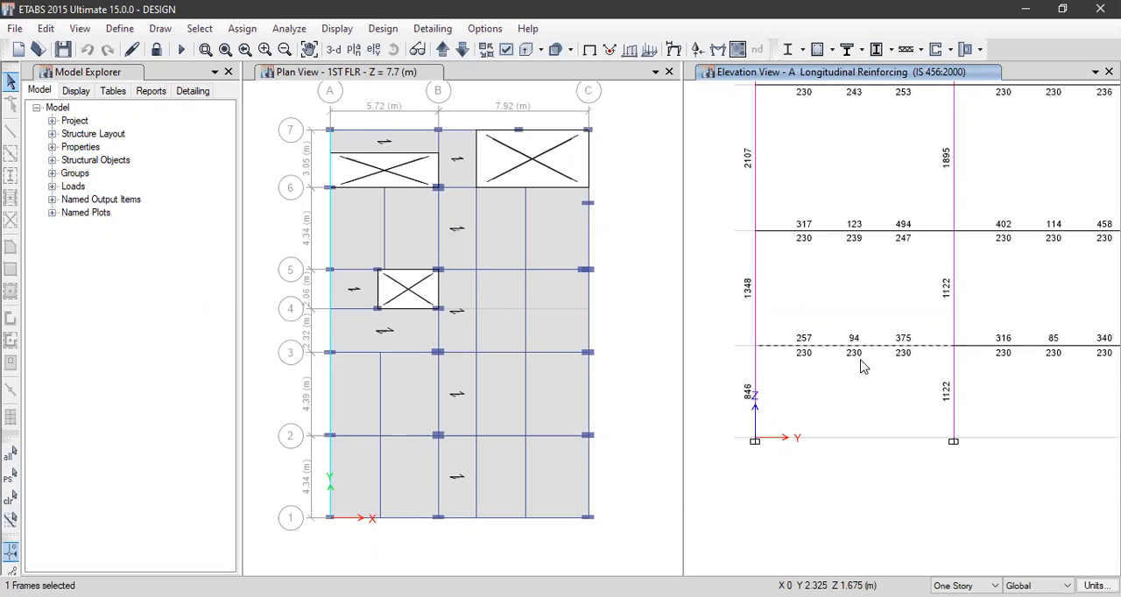
click(800, 346)
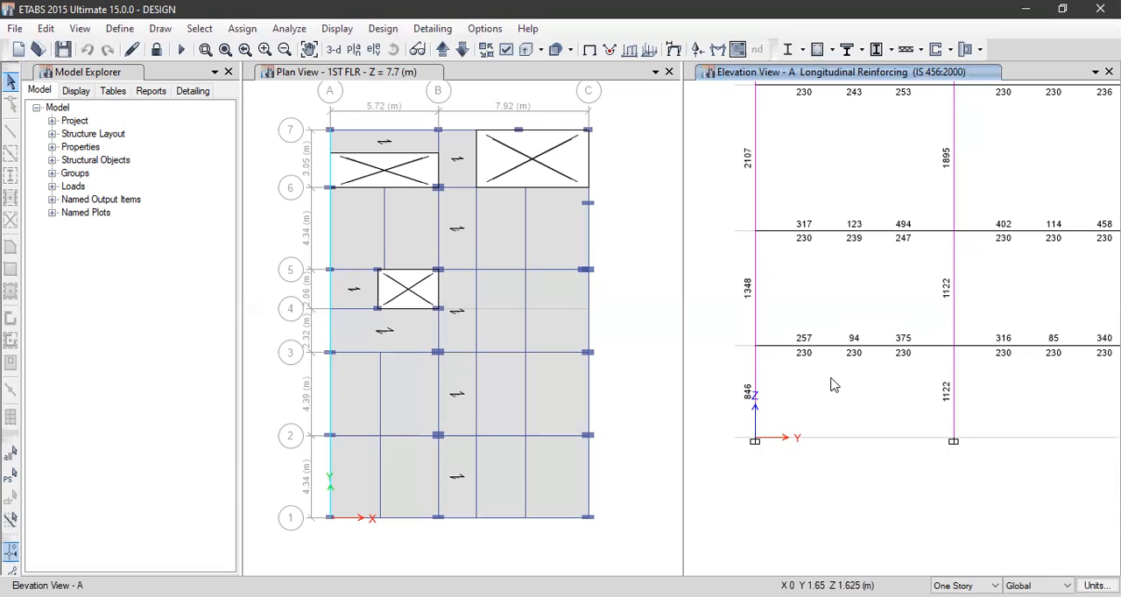
middle_drag(975, 305, 982, 332)
scroll(1015, 321, down, 5)
scroll(761, 373, up, 5)
mouse_move(761, 373)
middle_down()
mouse_move(795, 342)
mouse_move(832, 338)
middle_up()
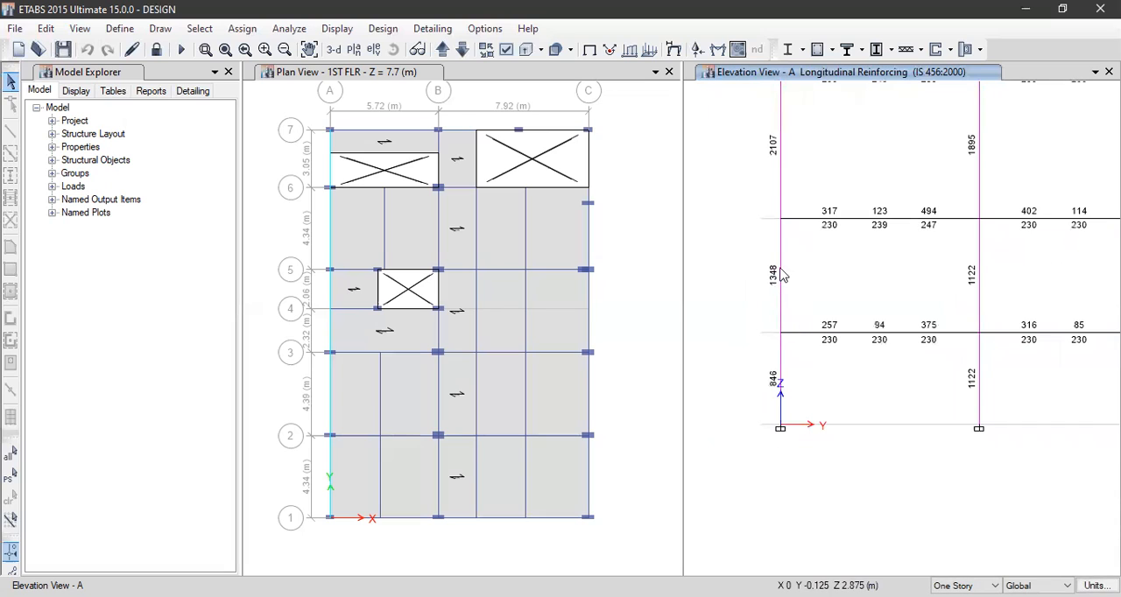
middle_drag(837, 367, 793, 374)
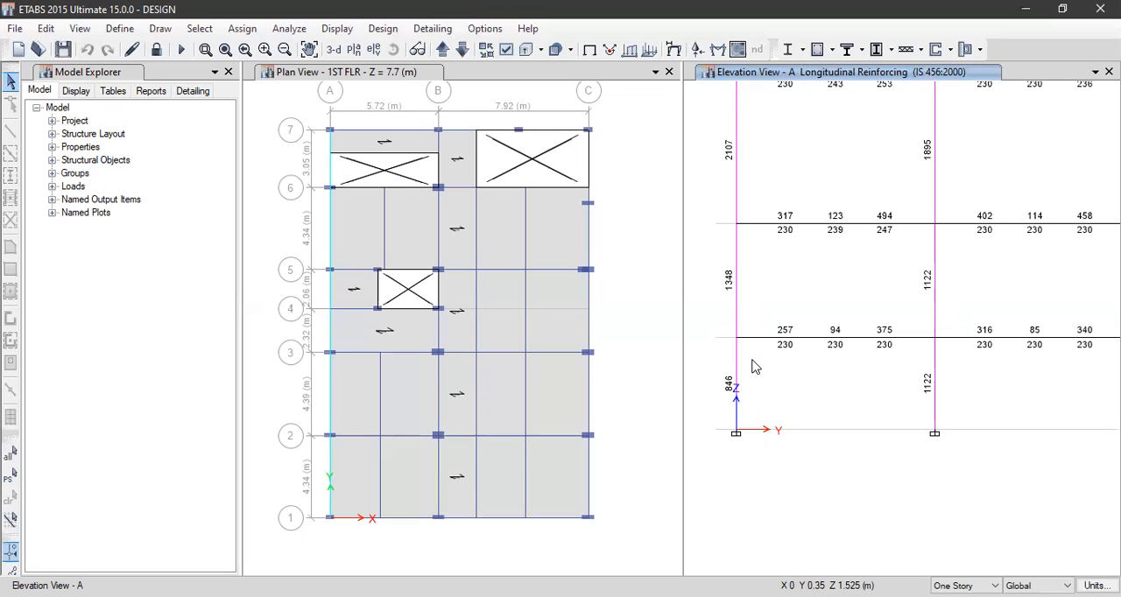
click(736, 292)
click(736, 293)
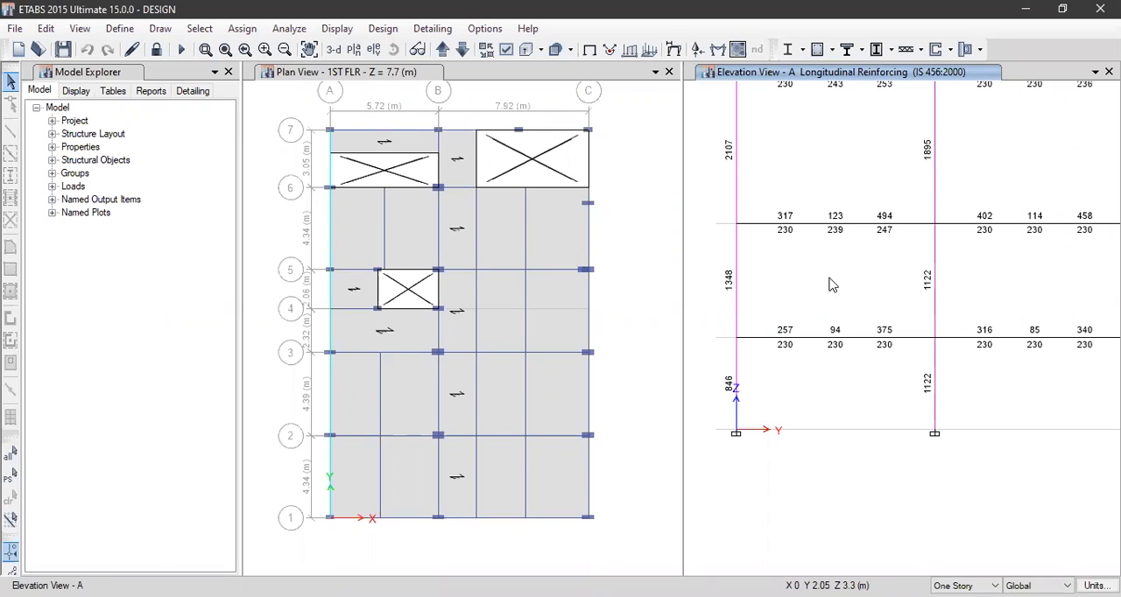
Open the concrete frame design results display settings for elevation A
click(383, 28)
mouse_move(438, 69)
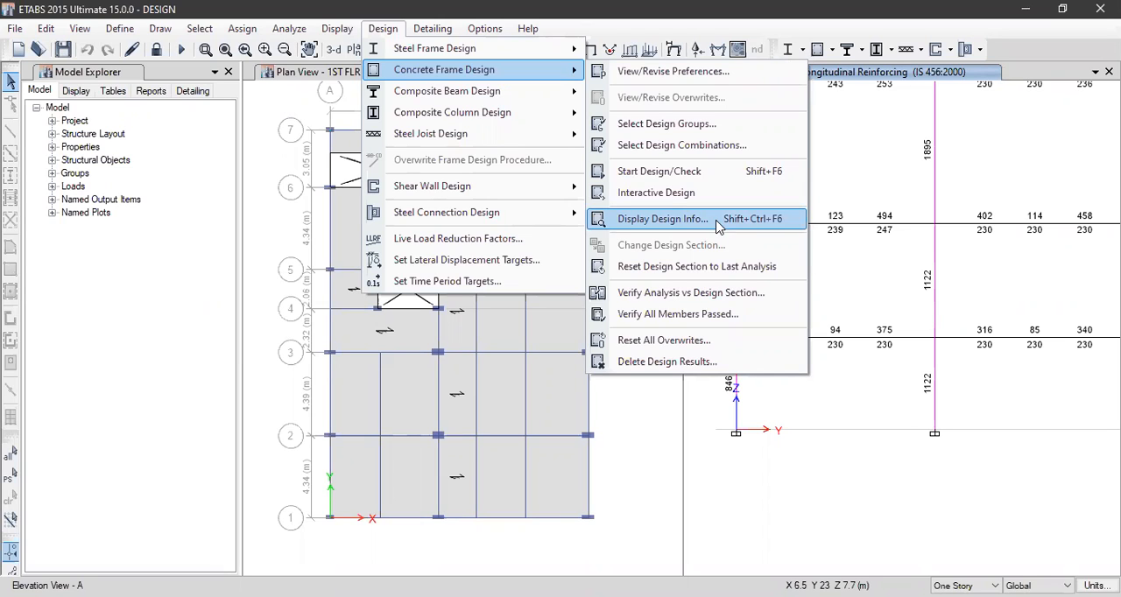
click(716, 226)
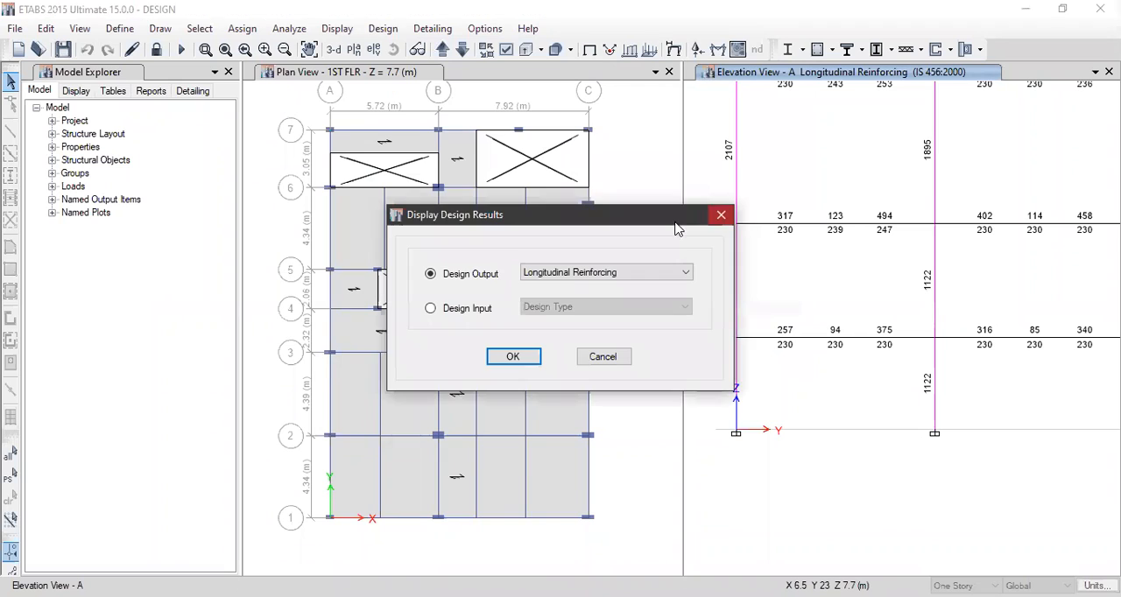